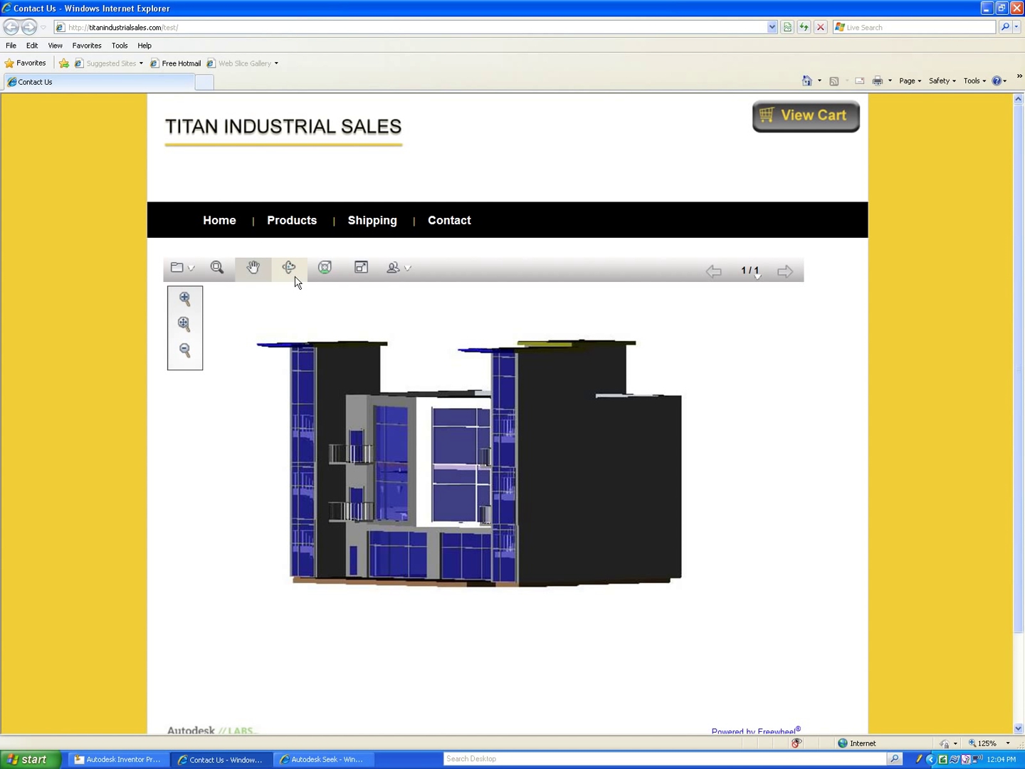
Orbit the building, zoom in on the corner sun shade, then switch to the Inventor assembly.
left_click(289, 267)
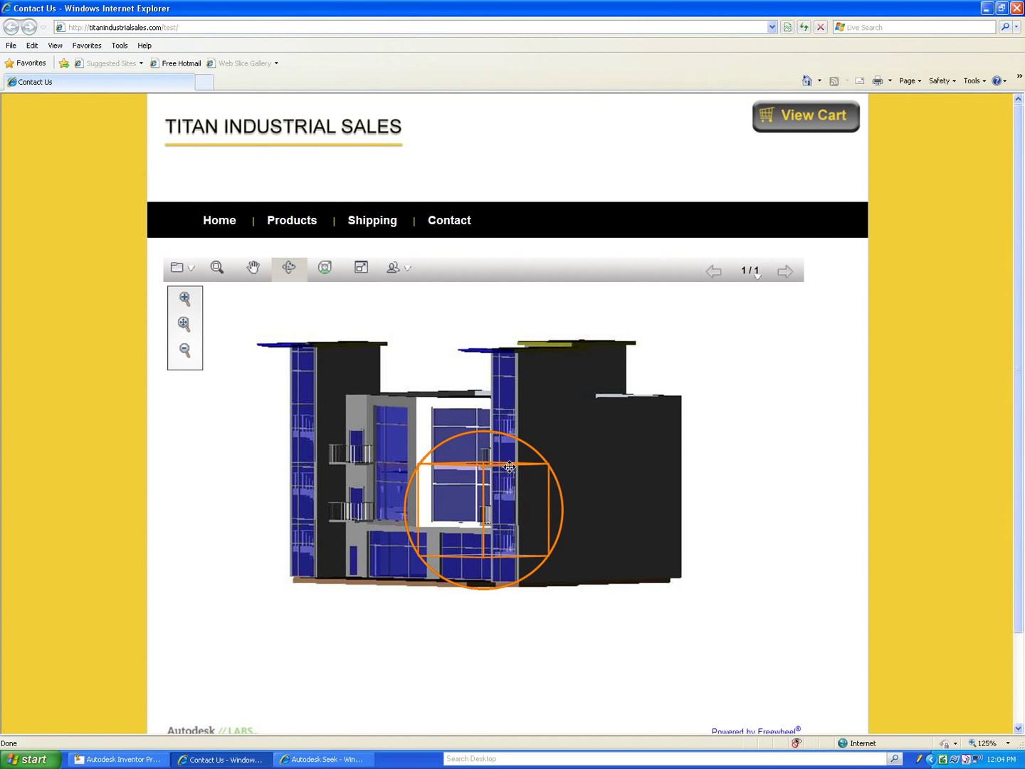
left_click_drag(510, 470, 512, 497)
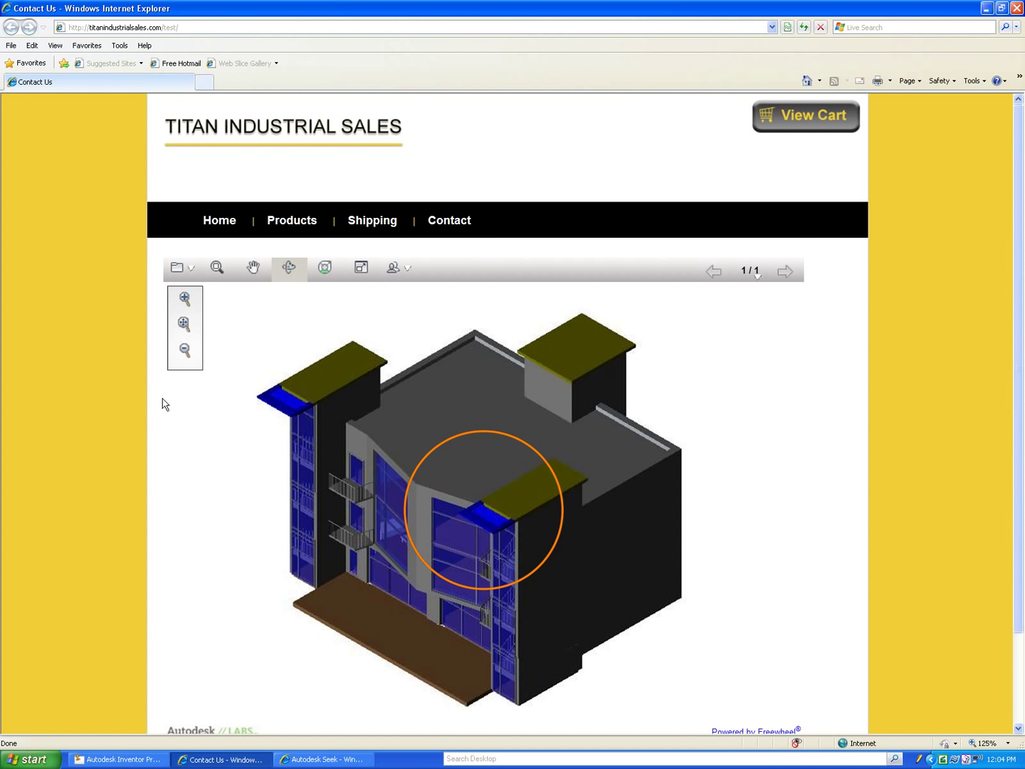
left_click(218, 269)
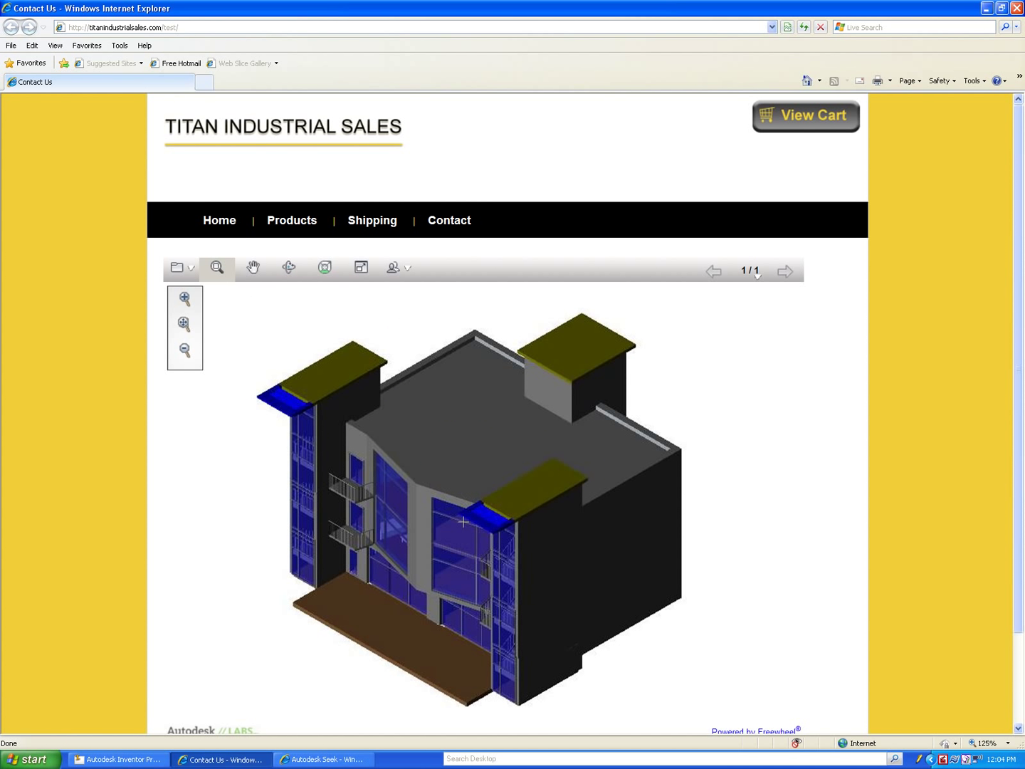
left_click_drag(445, 479, 533, 556)
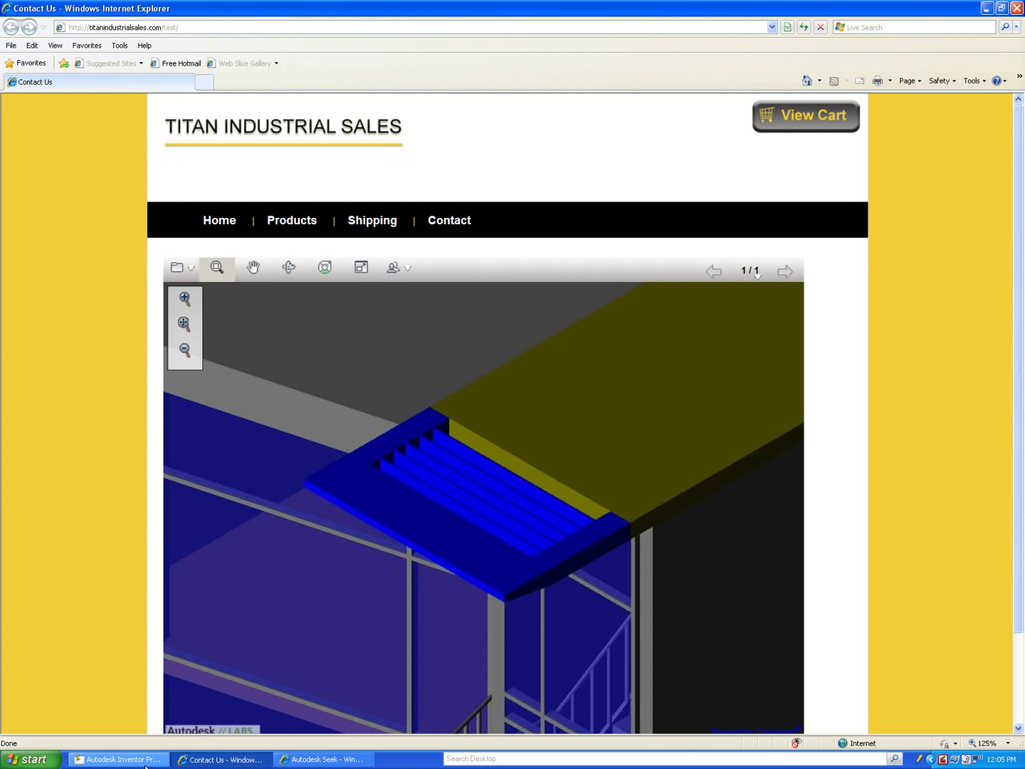
left_click(117, 759)
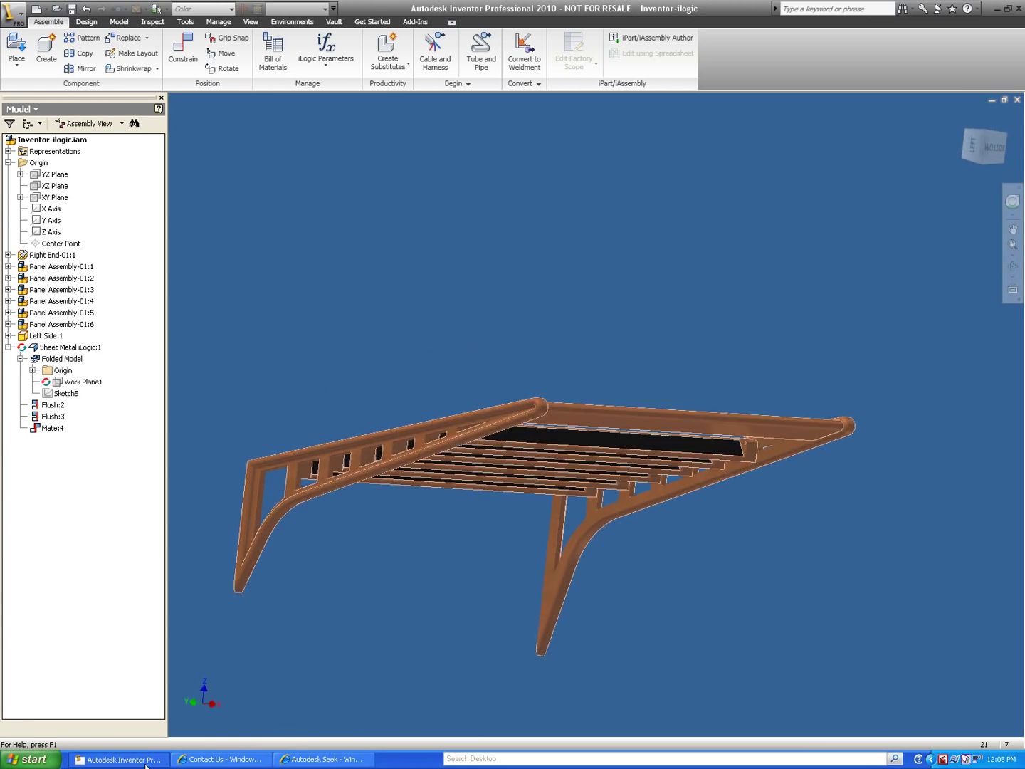
Set the iLogic Length parameter to 80.
left_click(326, 46)
left_click(435, 116)
left_click(435, 115)
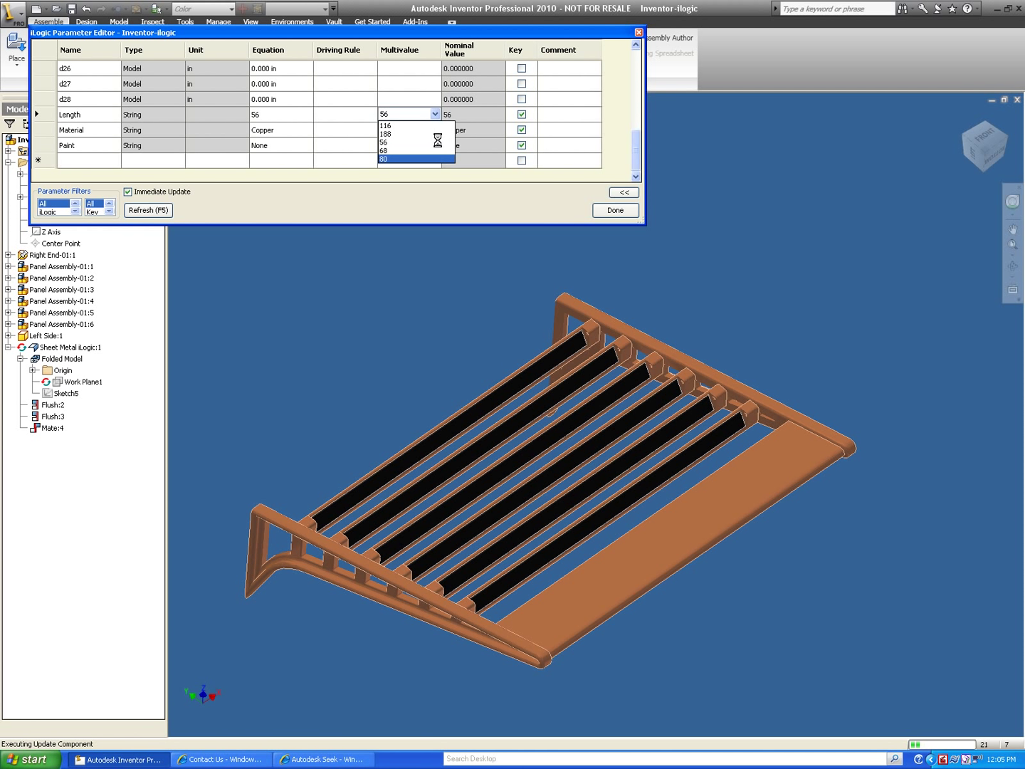
left_click(436, 157)
Set Material to Aluminum-6061 and Paint to Red, then back to None.
left_click(427, 130)
left_click(435, 131)
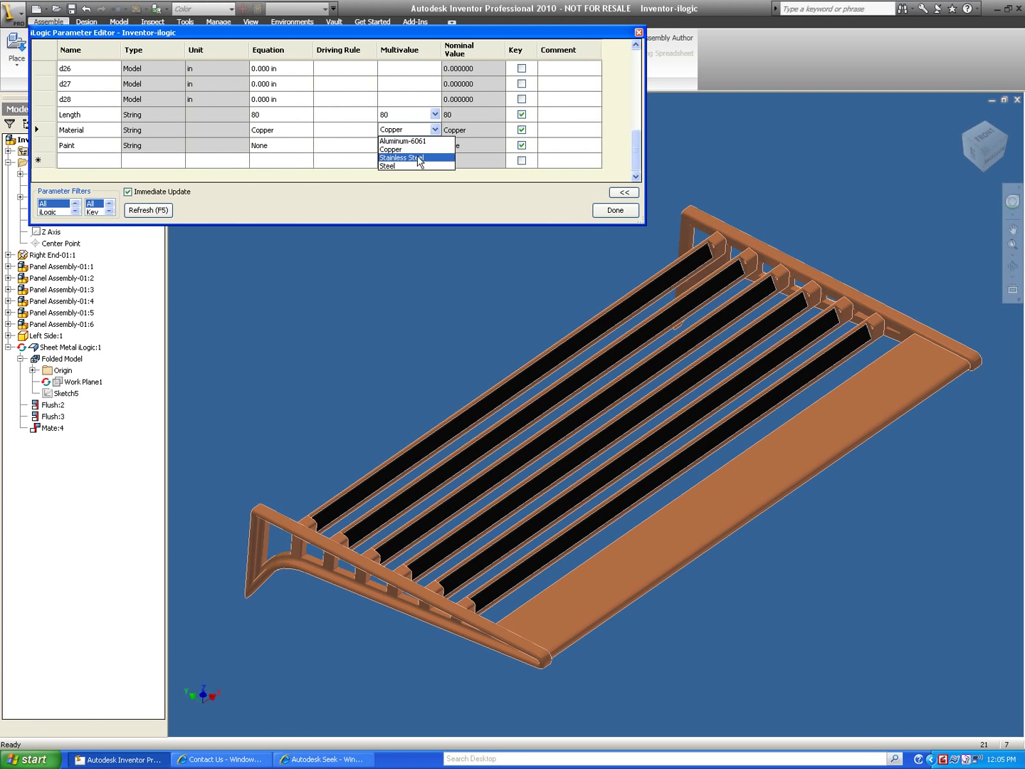
left_click(418, 141)
left_click(426, 145)
left_click(435, 145)
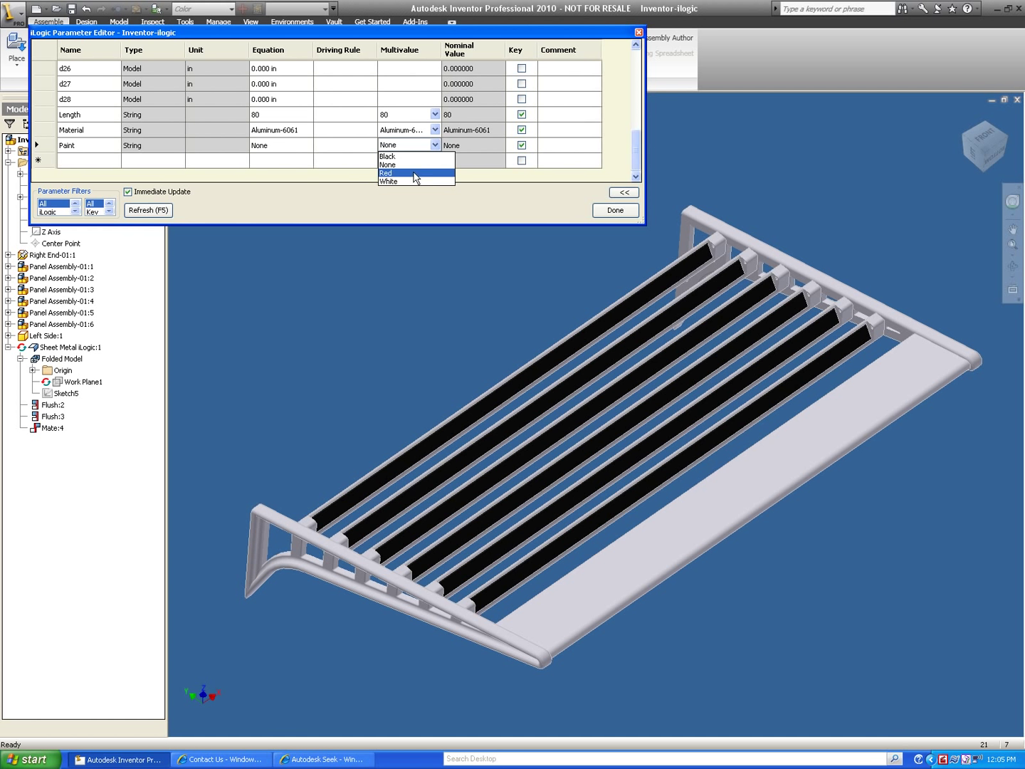
left_click(415, 174)
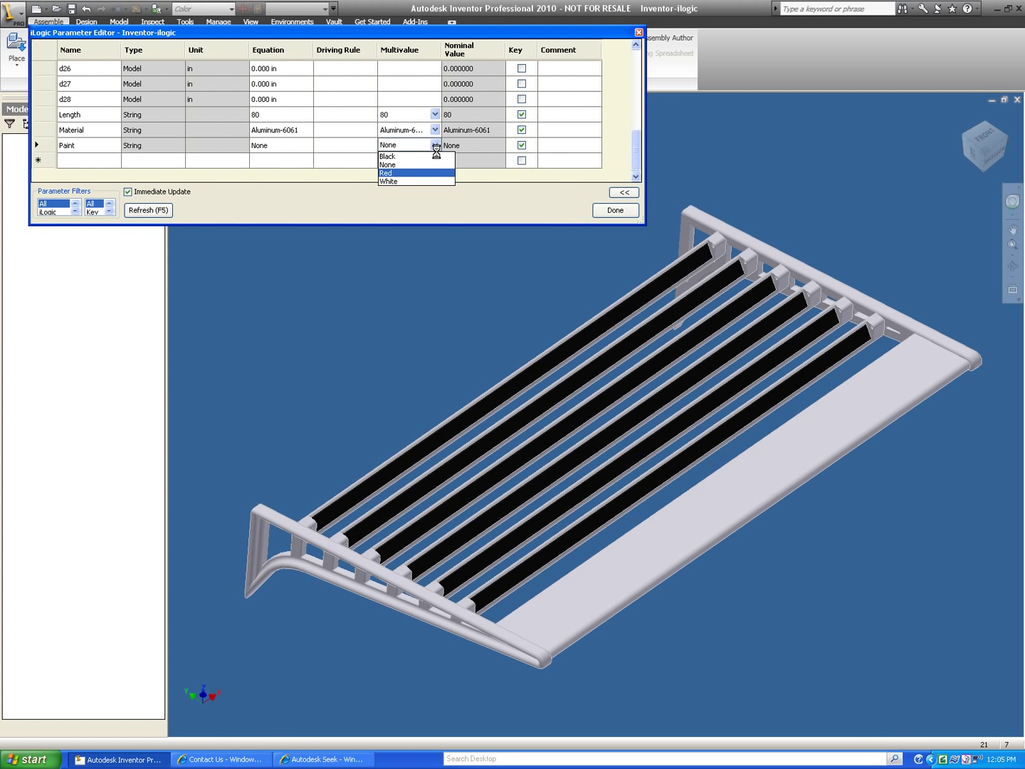
left_click(436, 146)
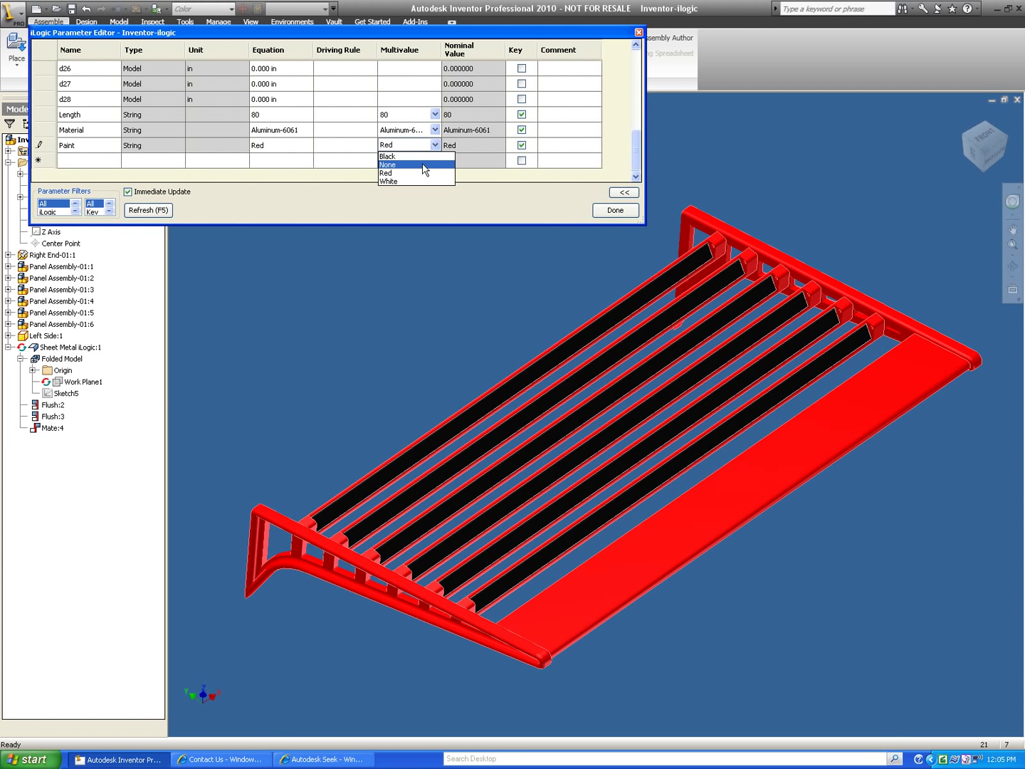
left_click(424, 164)
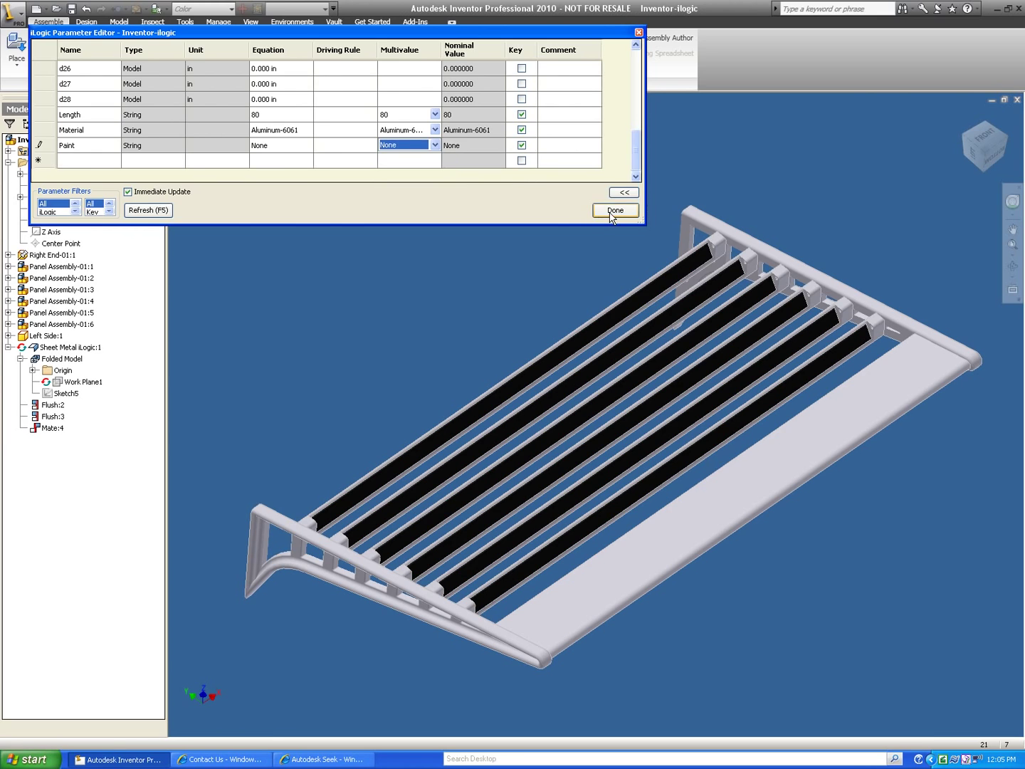
left_click(610, 211)
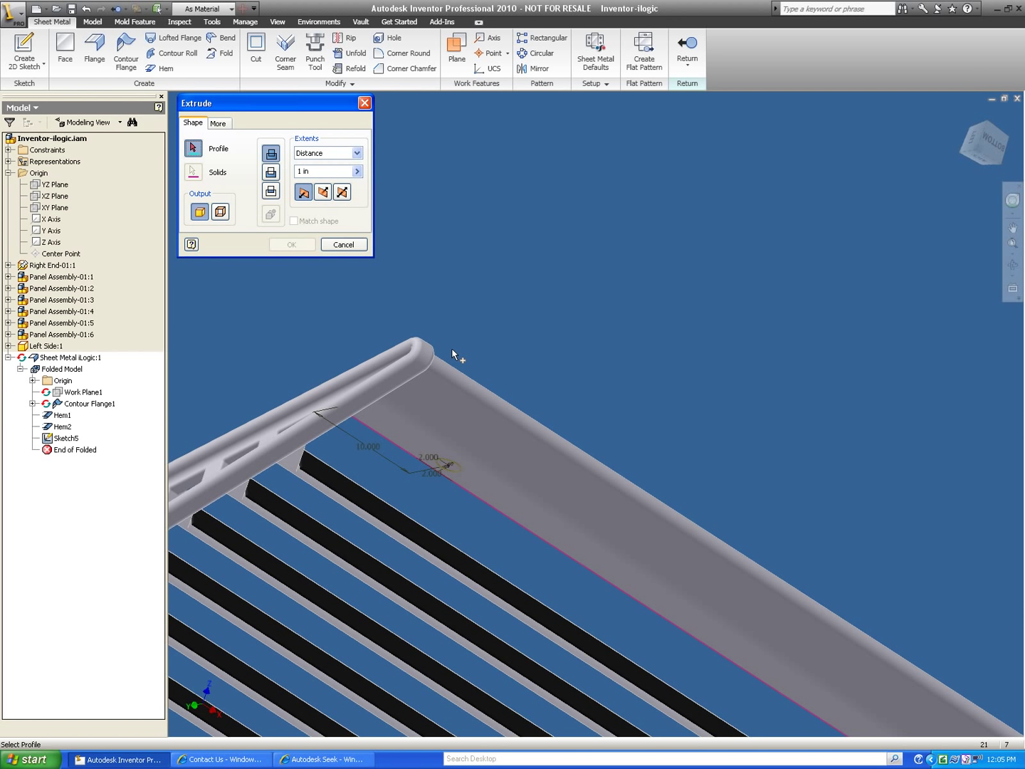
Cut a 0.5 in round hole in the rail and pattern it as two holes along the rail edge.
left_click(447, 465)
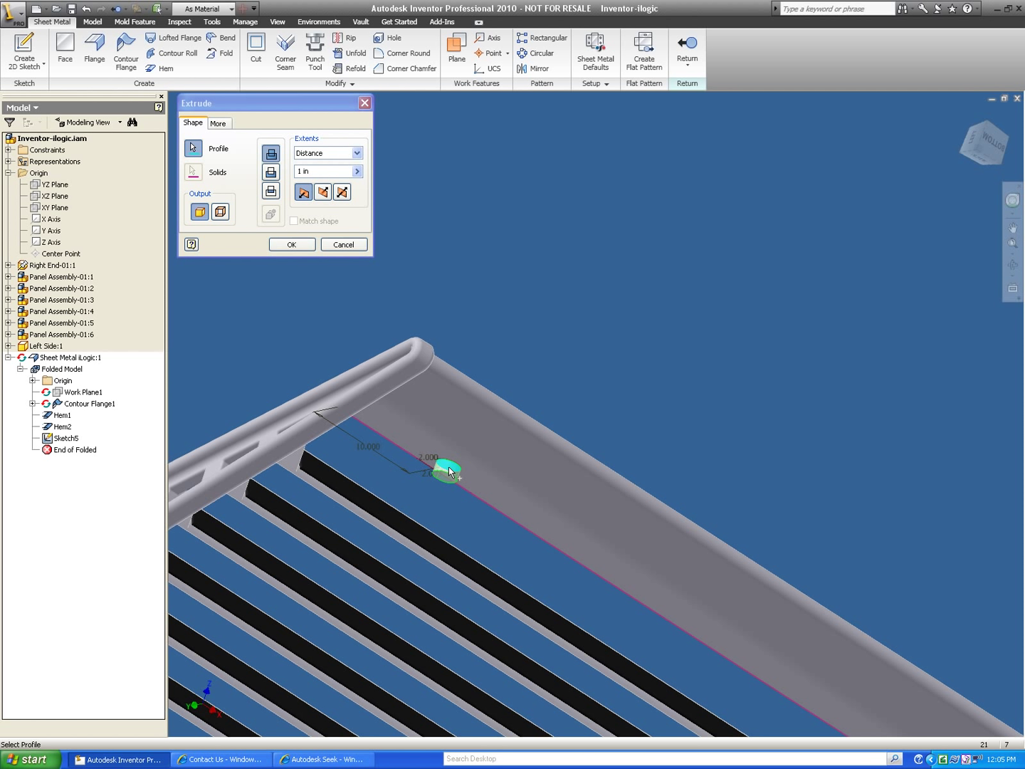
left_click(298, 246)
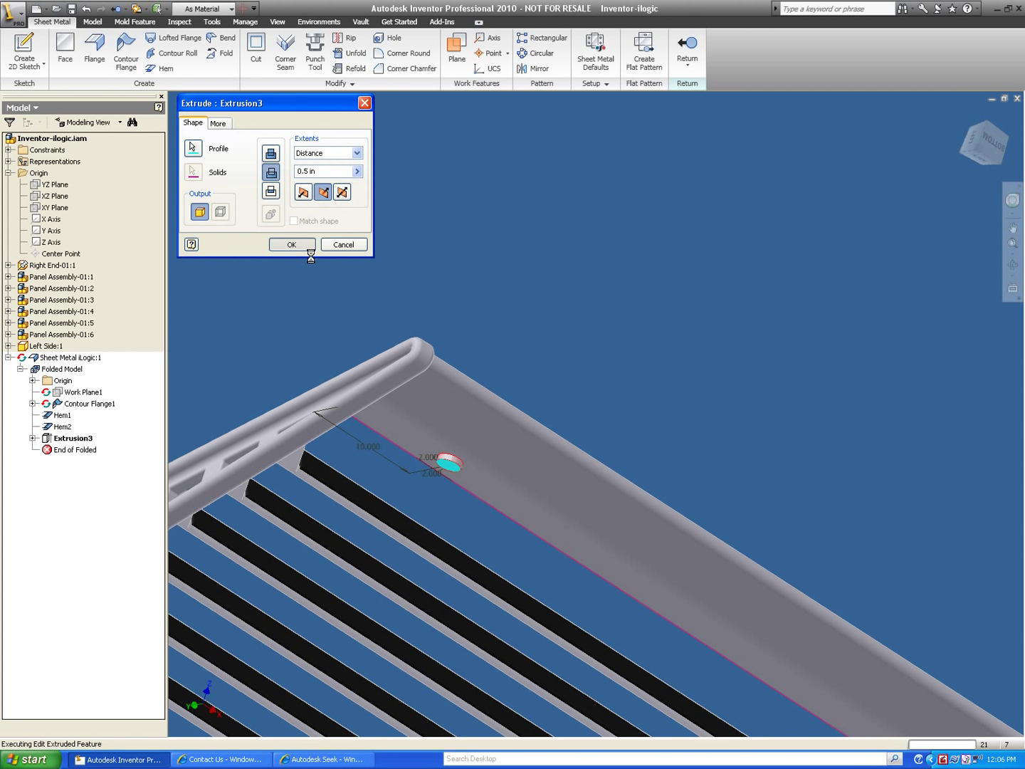
left_click(543, 38)
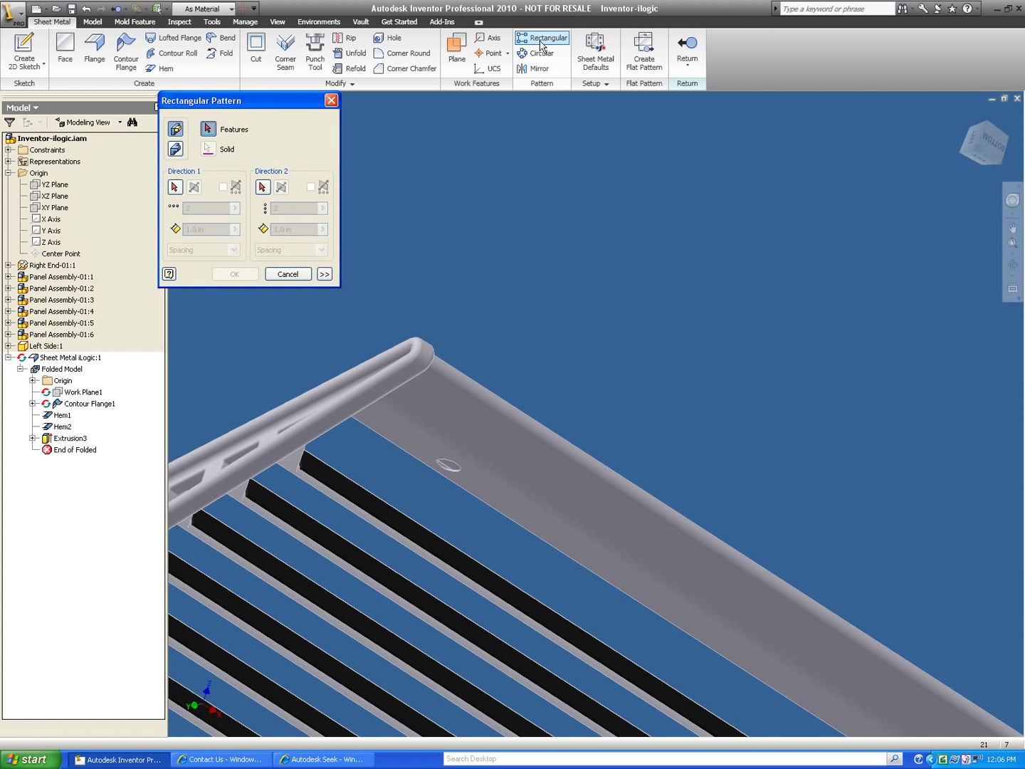
left_click(447, 468)
left_click(440, 476)
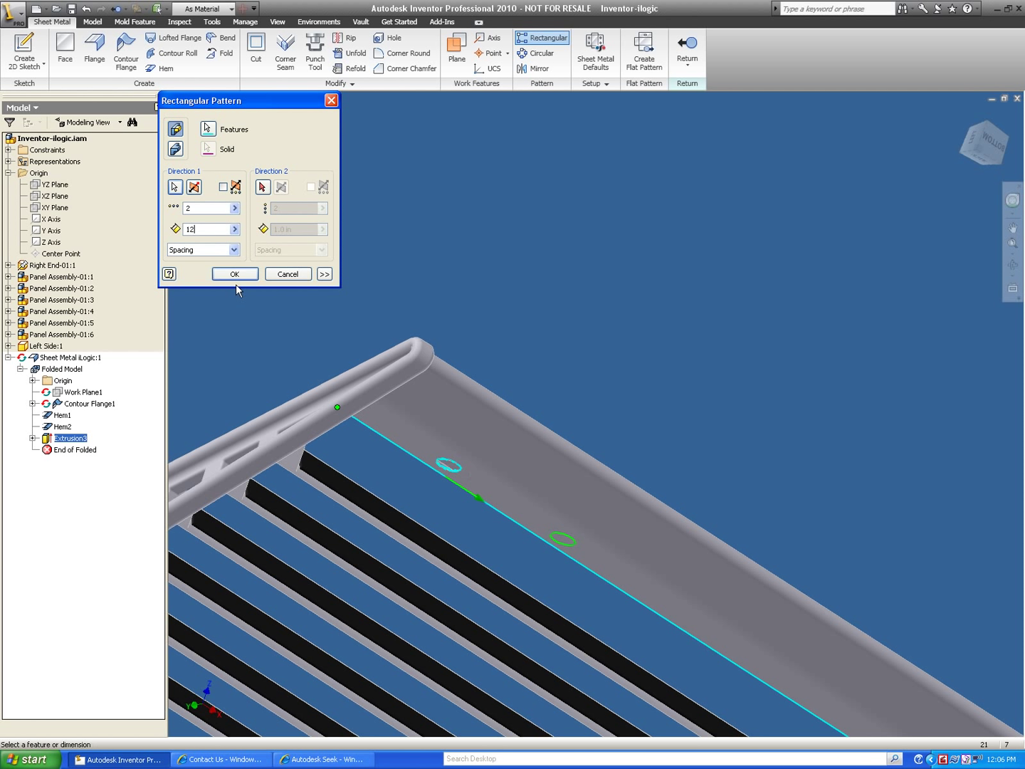
left_click(240, 275)
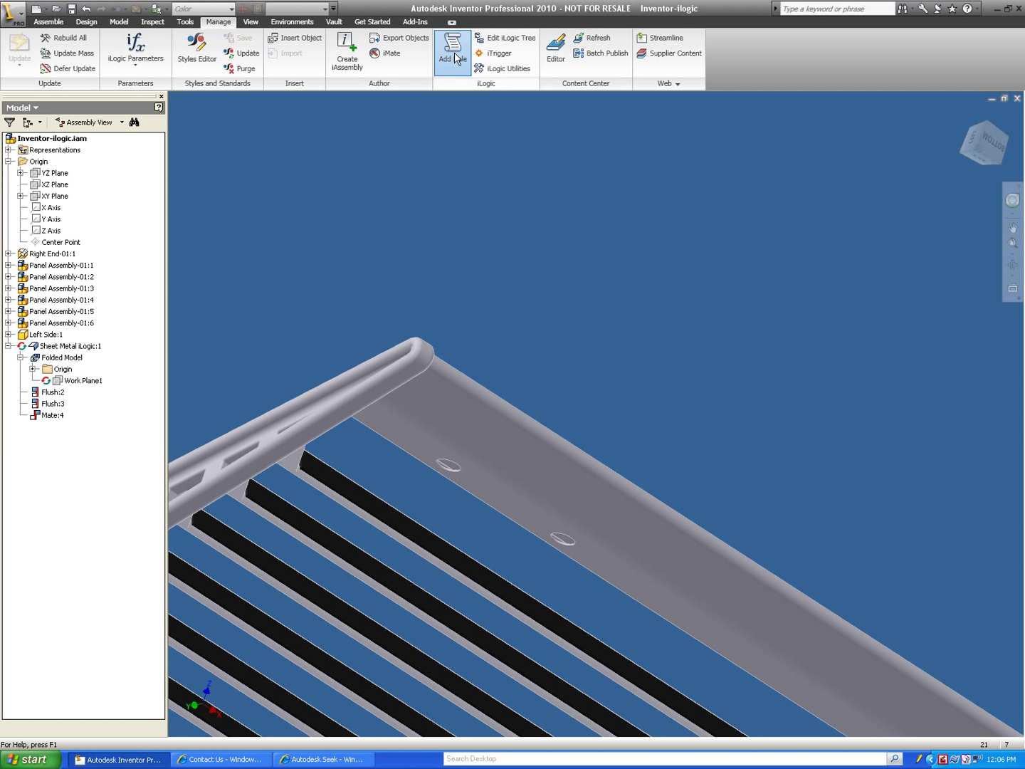
Add a Light Hole rule setting d45 to ((Length +4)/12)-1.
left_click(454, 55)
type("Light Hole Rule")
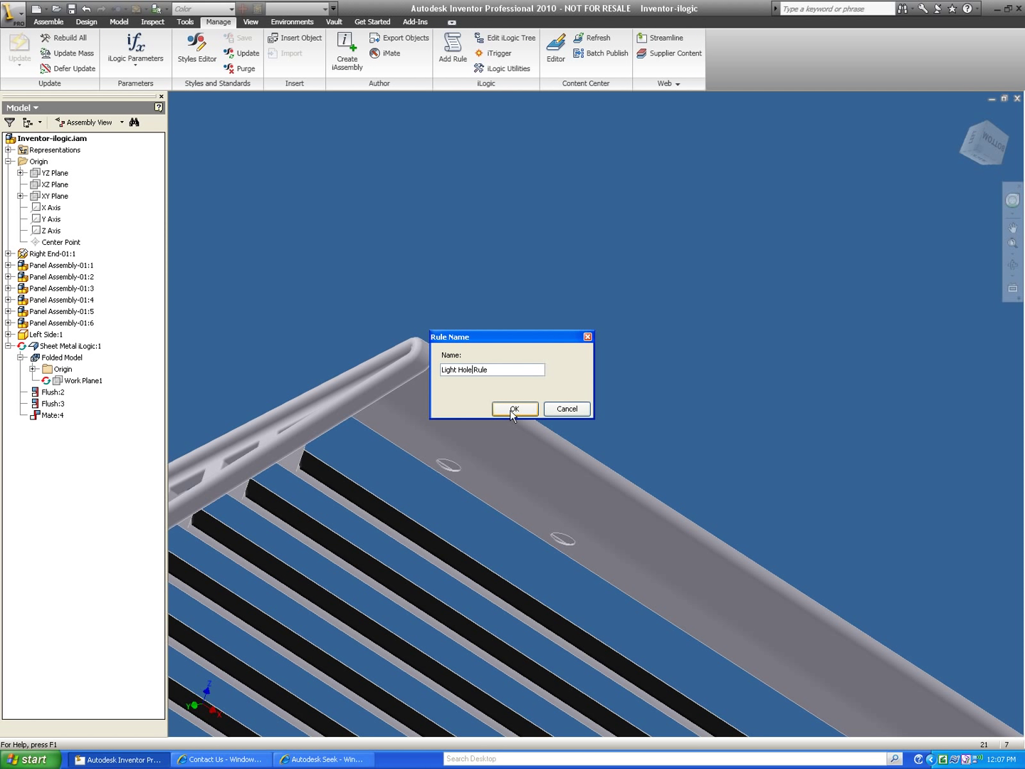
left_click(514, 410)
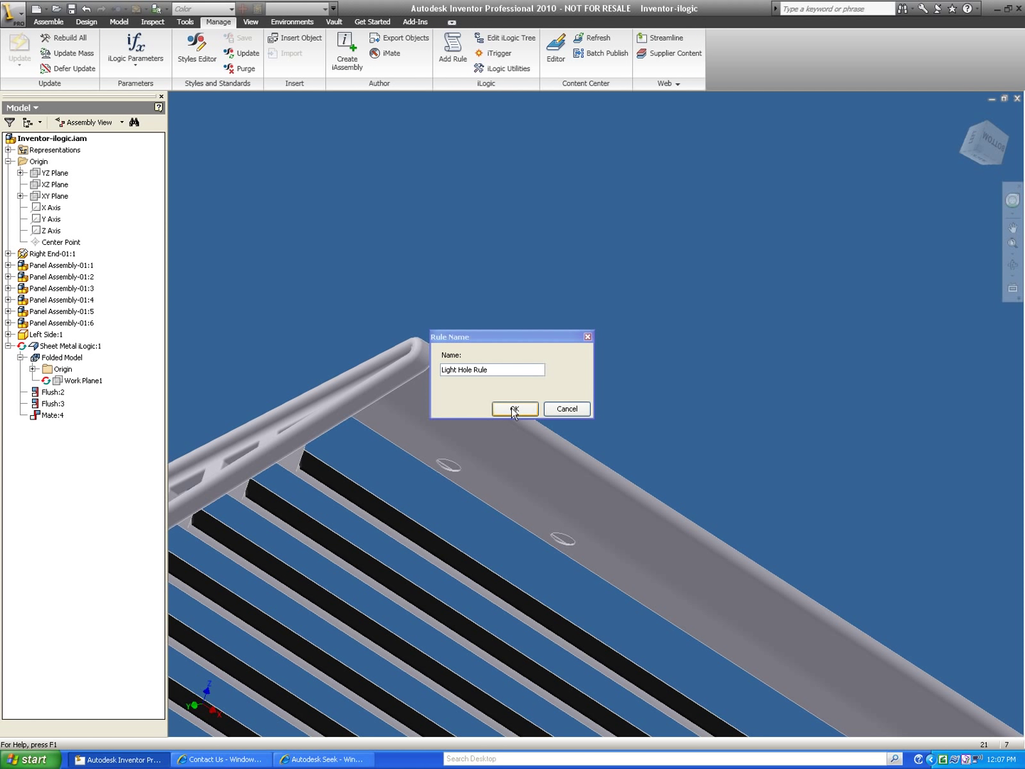
left_click_drag(699, 180, 698, 268)
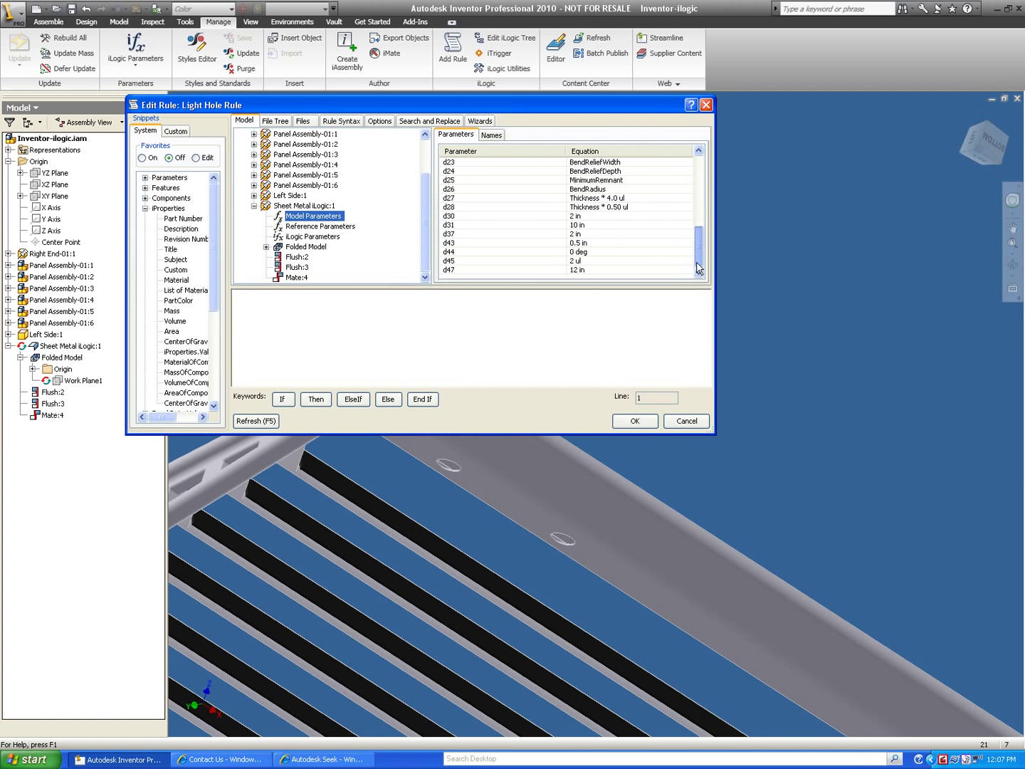
right_click(487, 268)
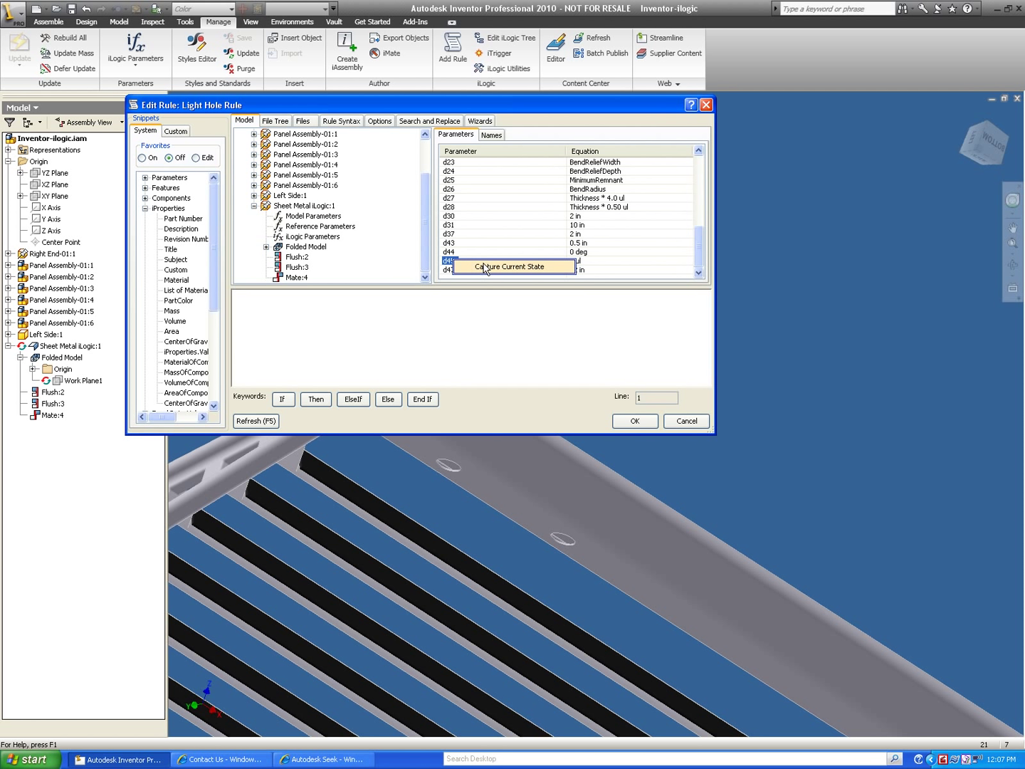
left_click(599, 395)
type("((")
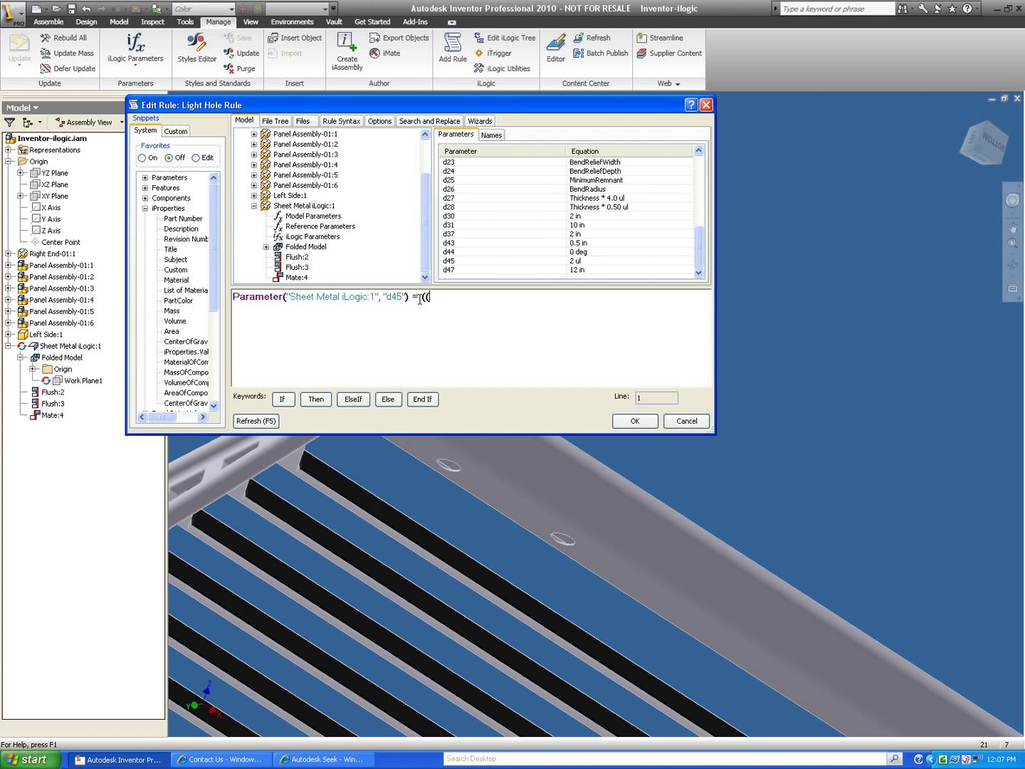
type("Length +4)/12)-1")
left_click(636, 421)
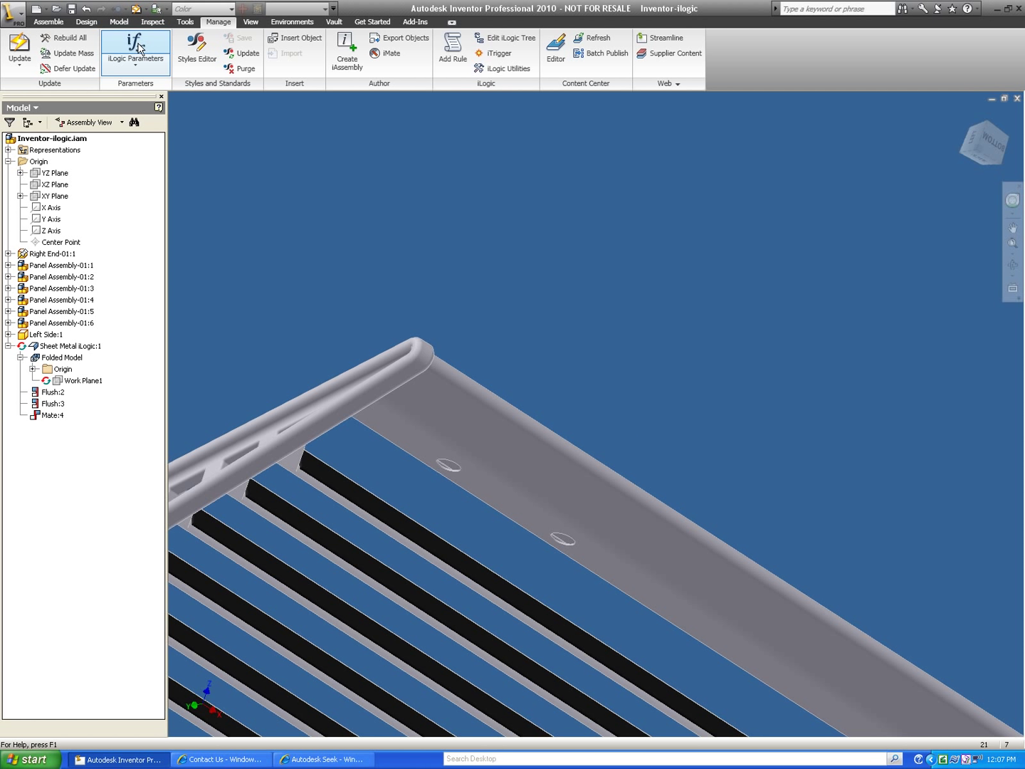
Change the Length parameter to 68 in iLogic Parameters.
left_click(137, 48)
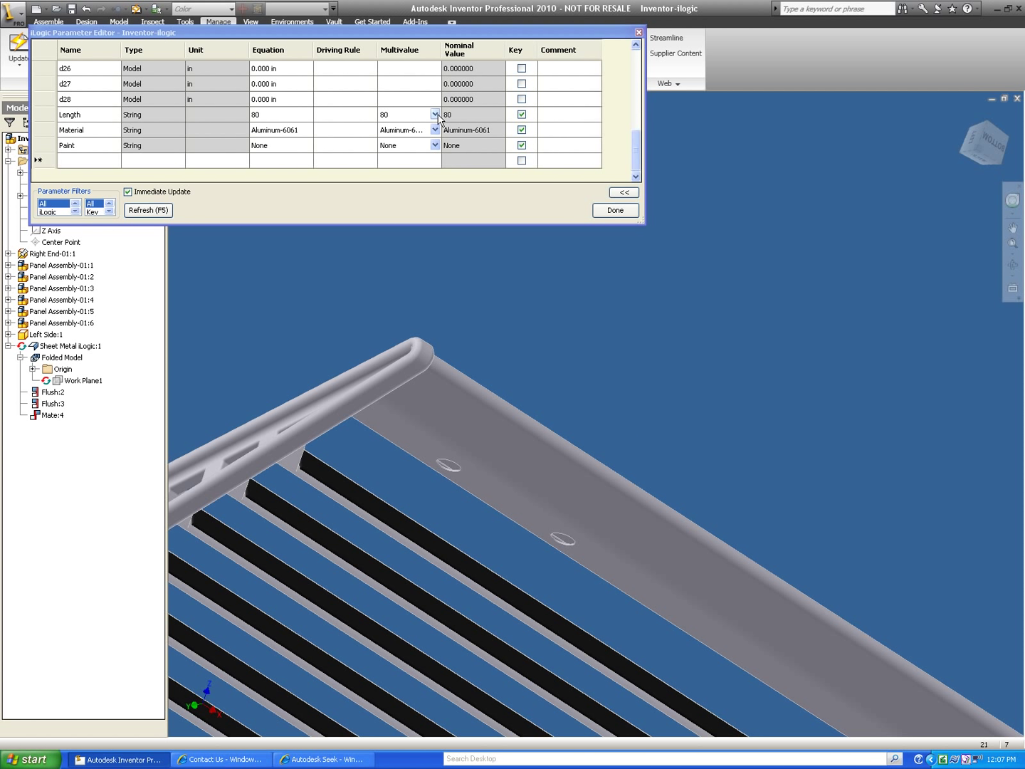
left_click(435, 113)
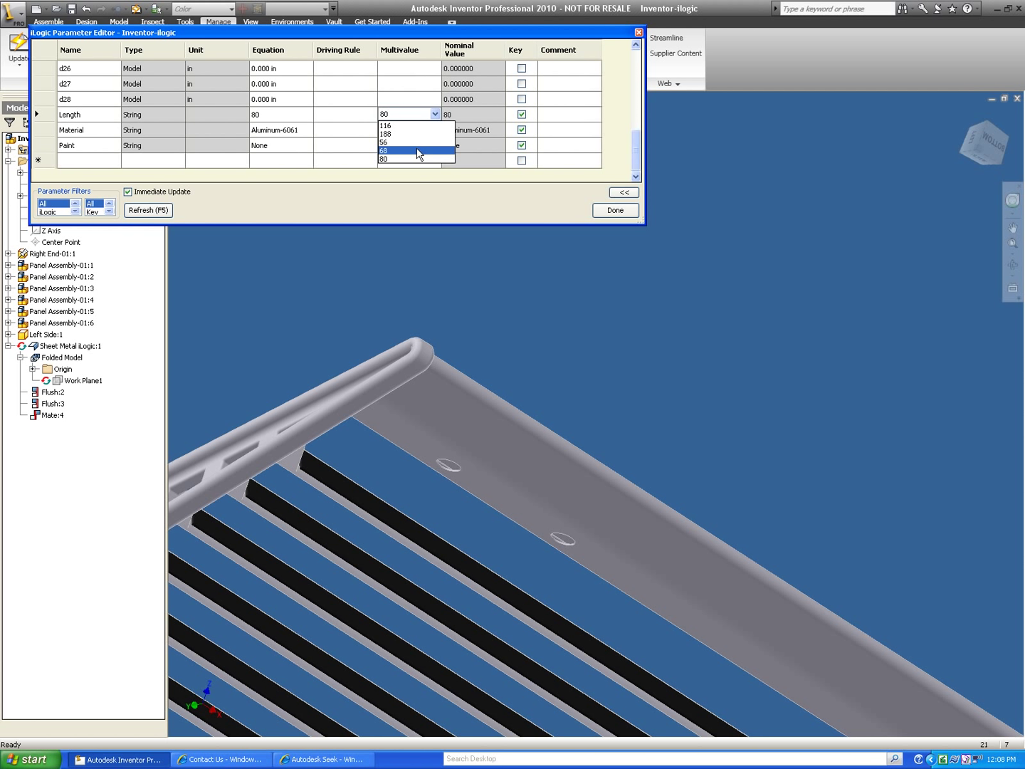
left_click(418, 150)
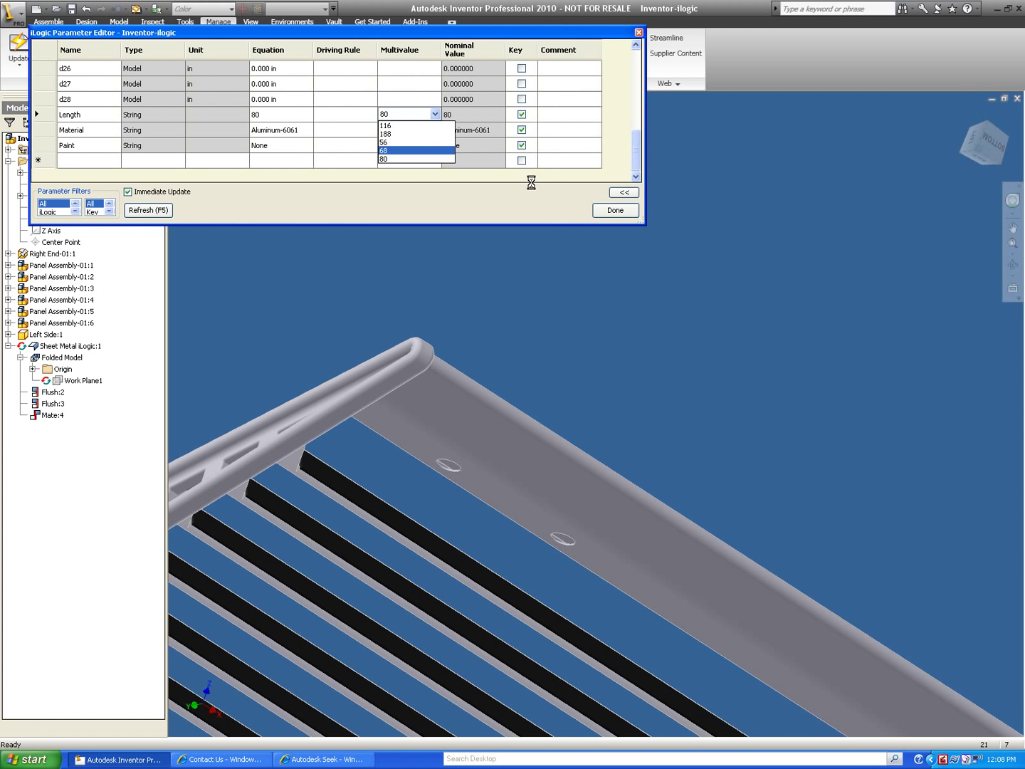
left_click(615, 211)
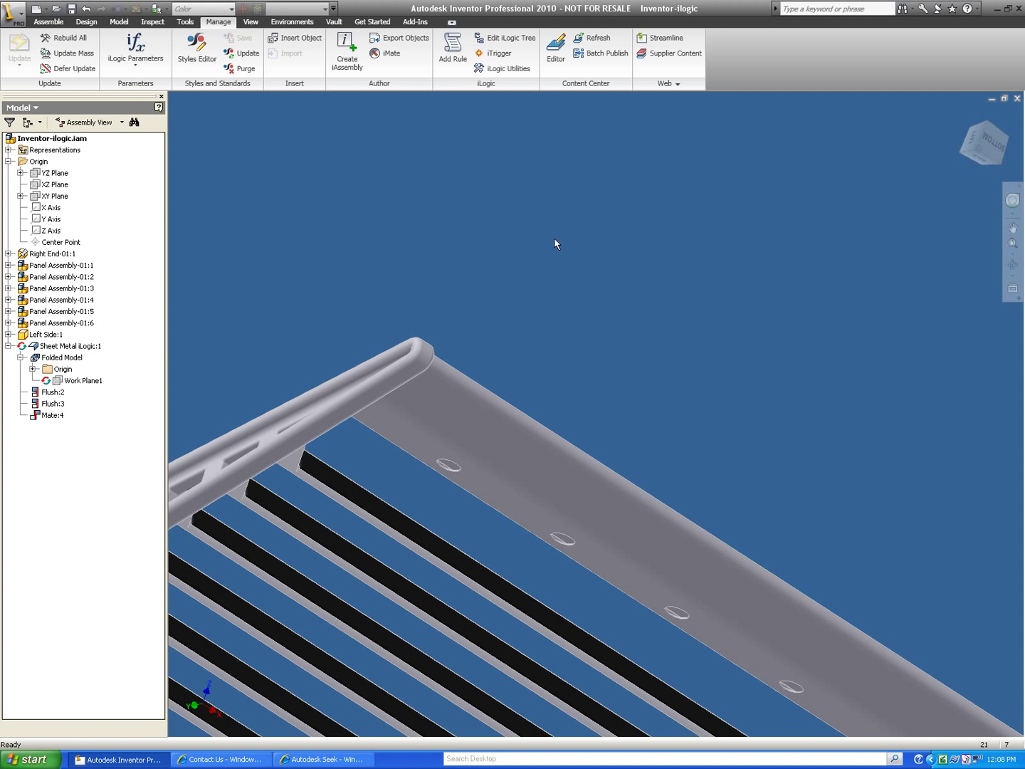
Place the light component and constrain it into the first rail hole.
left_click(47, 22)
left_click(16, 47)
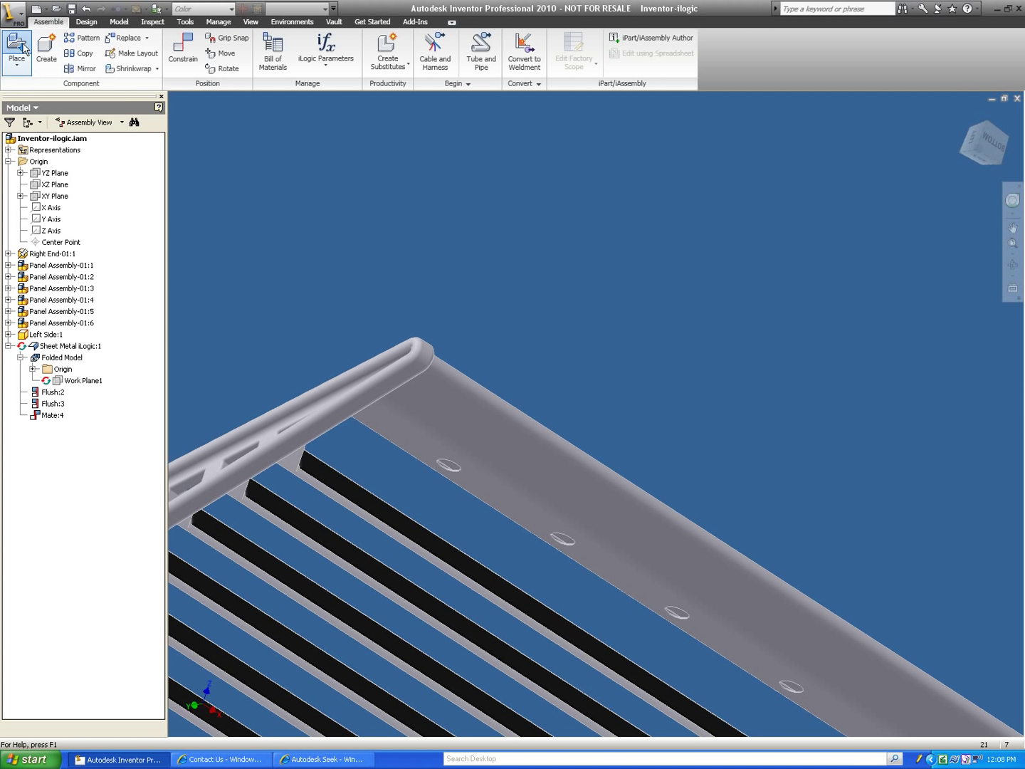
left_click(642, 489)
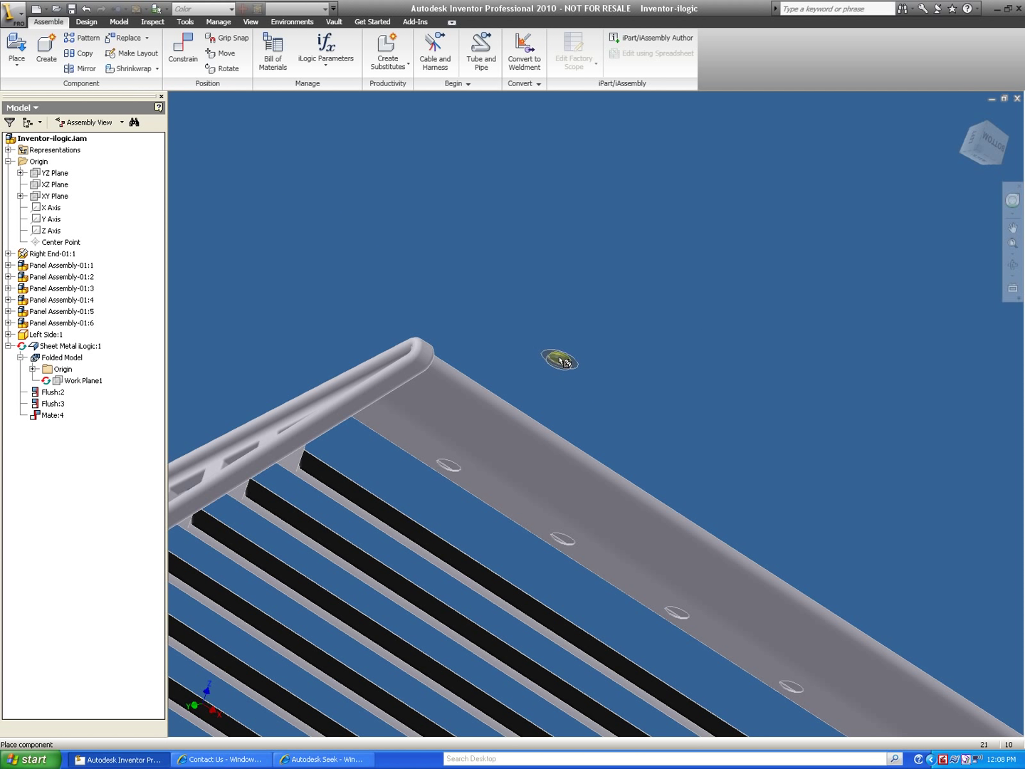
left_click(537, 348)
key("c")
left_click(449, 470)
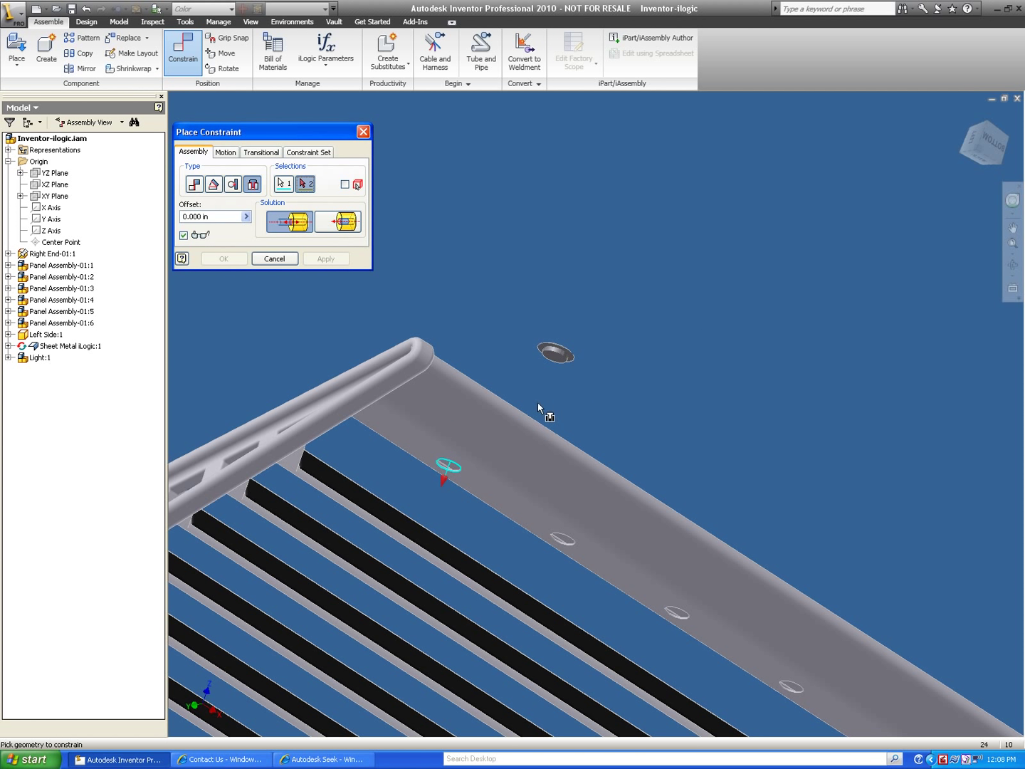
left_click(559, 354)
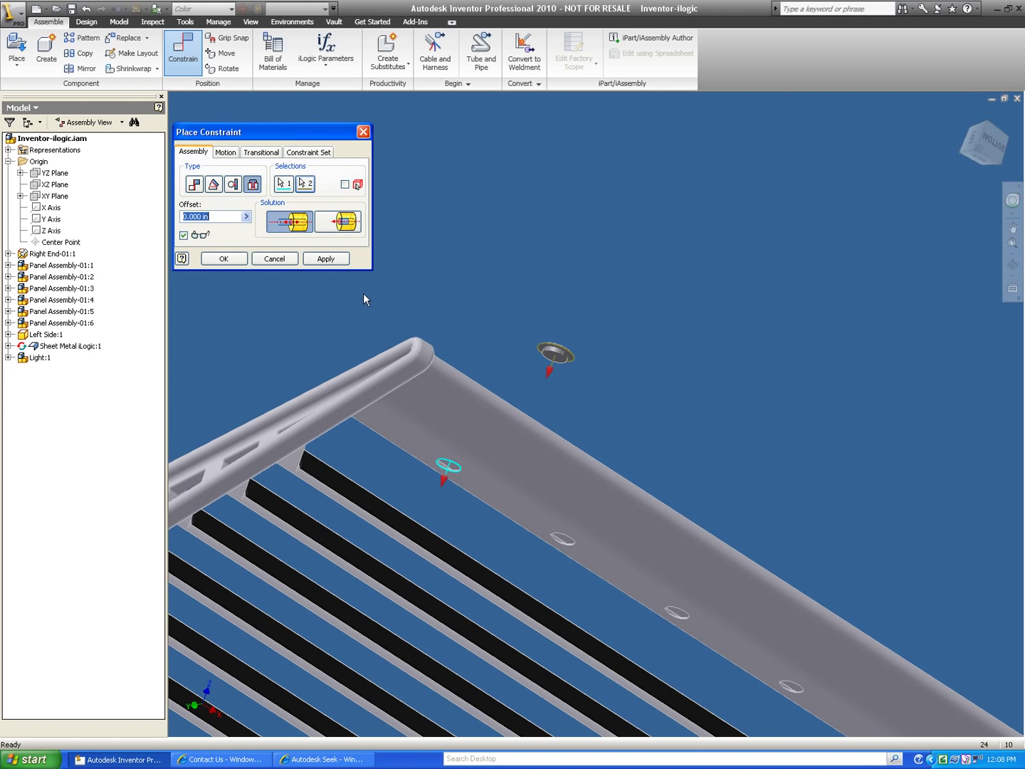
left_click(224, 260)
Pattern the light along the rail edge with 12 spacing.
left_click(86, 44)
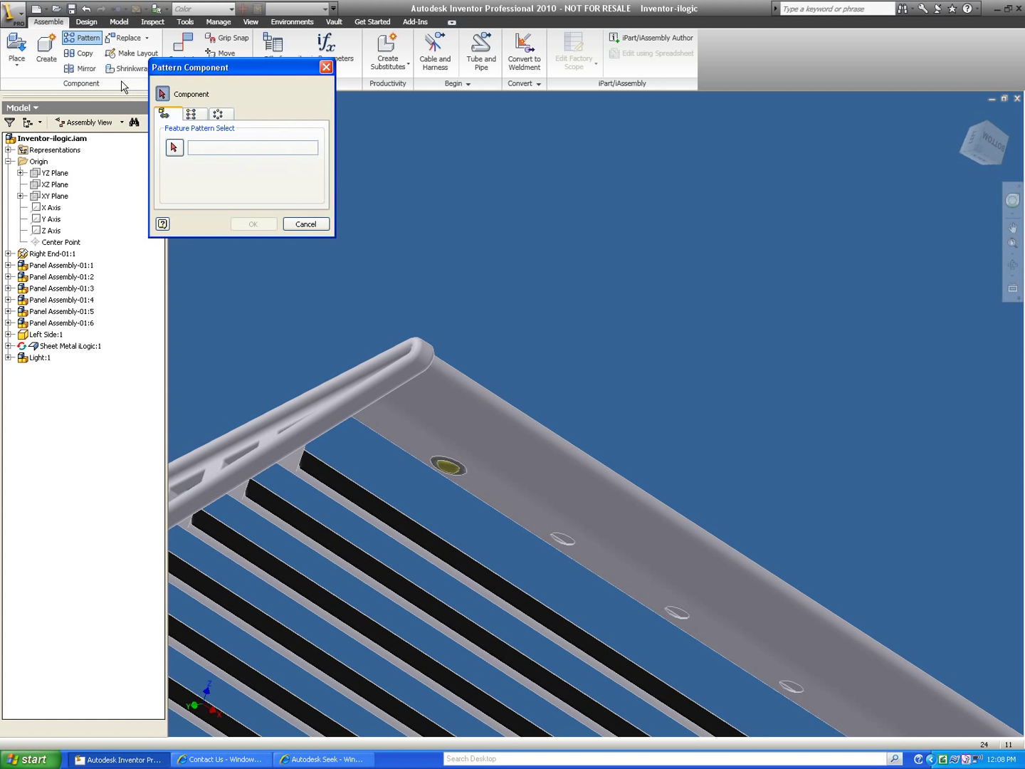
left_click(190, 113)
left_click(454, 475)
left_click(458, 488)
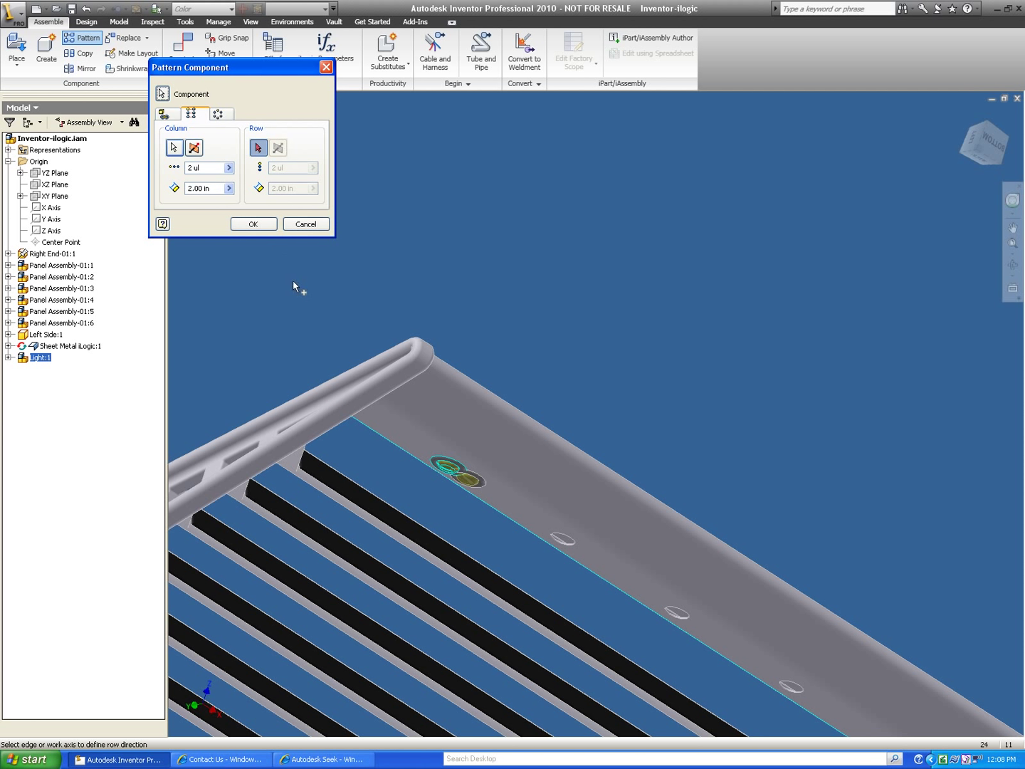
double_click(202, 188)
type("12")
left_click(253, 224)
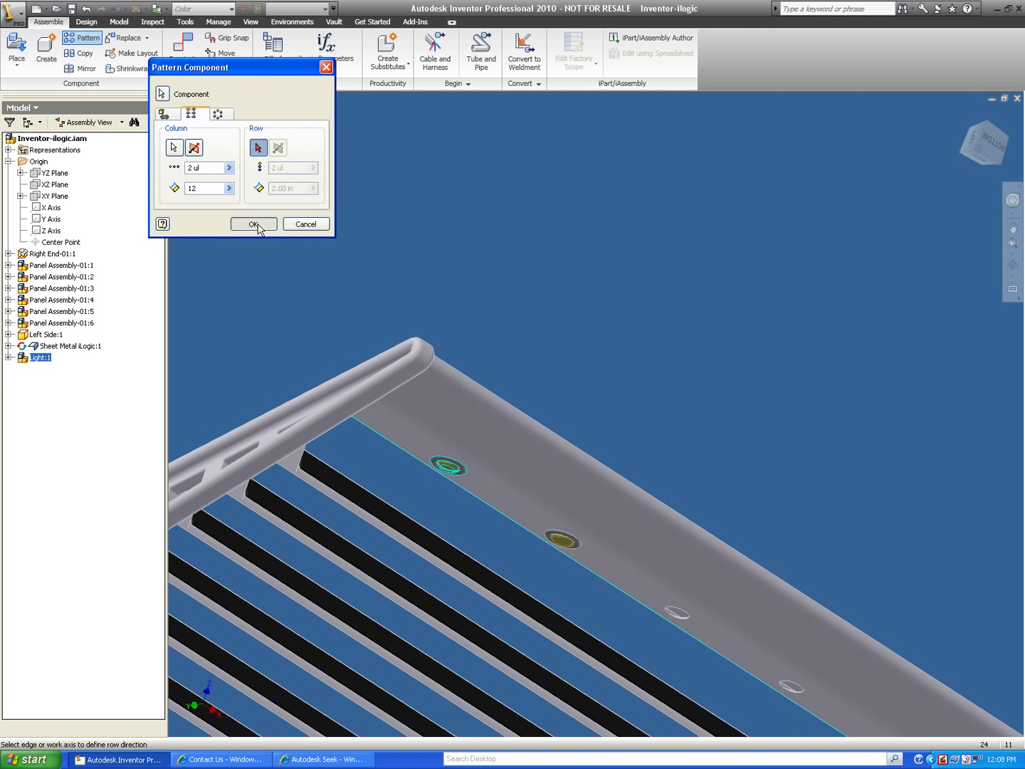
left_click(219, 21)
Add a Light Pattern Rule setting d40 to ((Length +4)/12), then show the iLogic parameters.
left_click(453, 51)
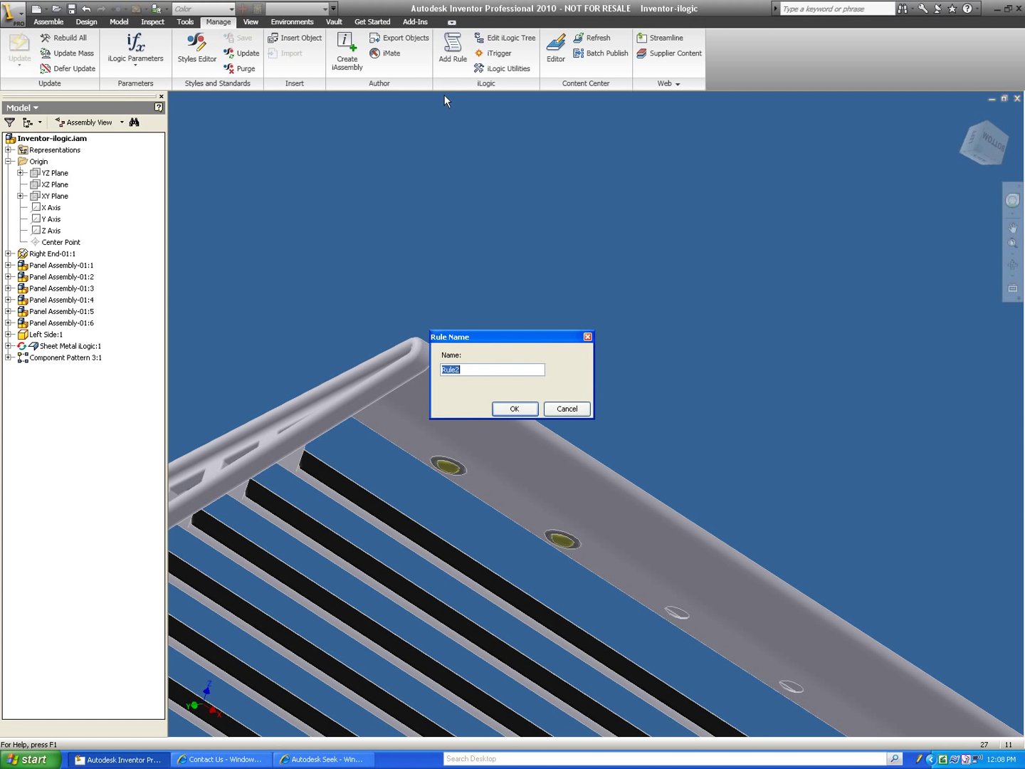
type("Light Pattern Rule")
left_click(519, 412)
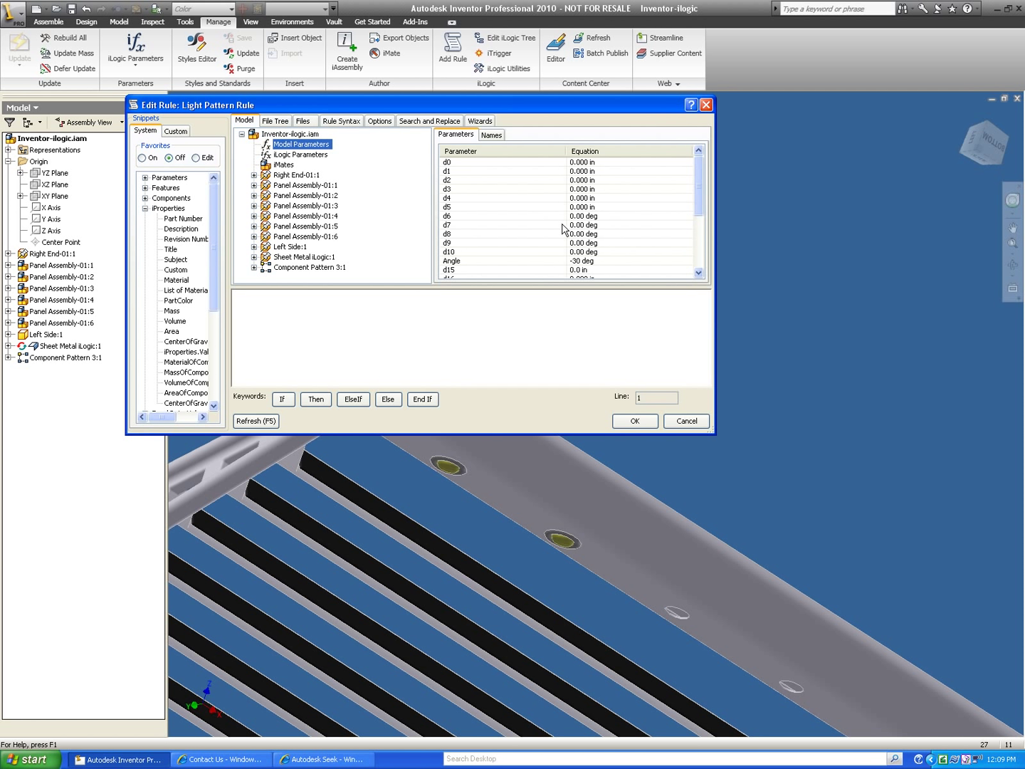
left_click_drag(699, 184, 708, 274)
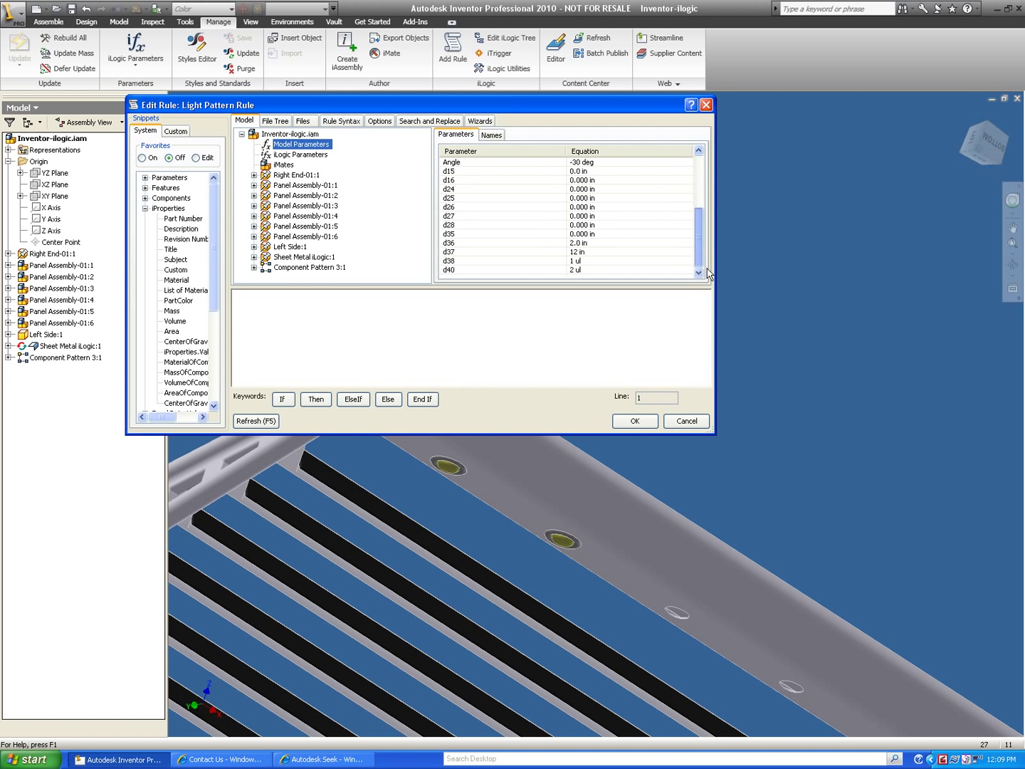
right_click(452, 271)
left_click(485, 279)
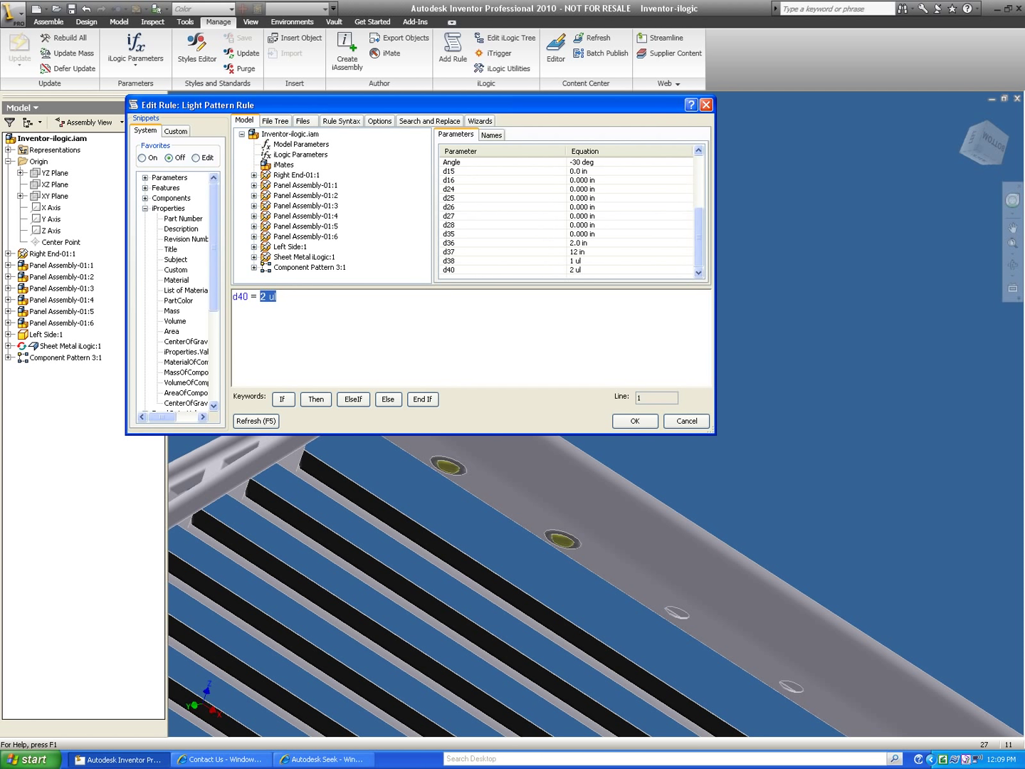
type("((Length +4)/12)-1")
left_click(637, 421)
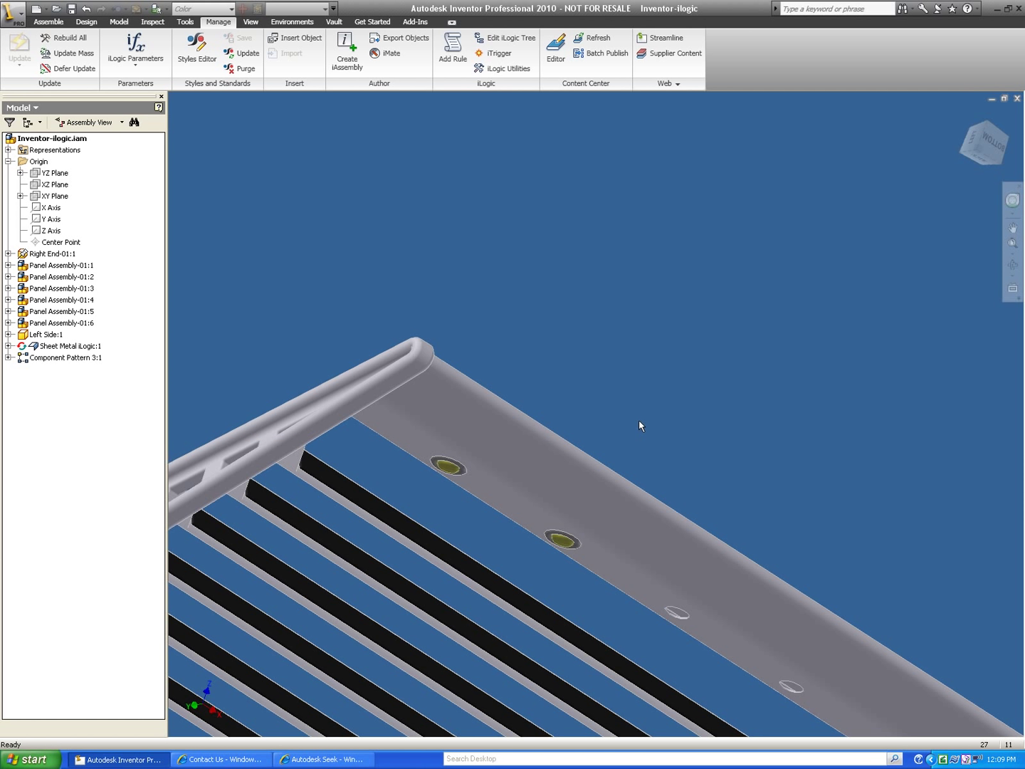
left_click(136, 45)
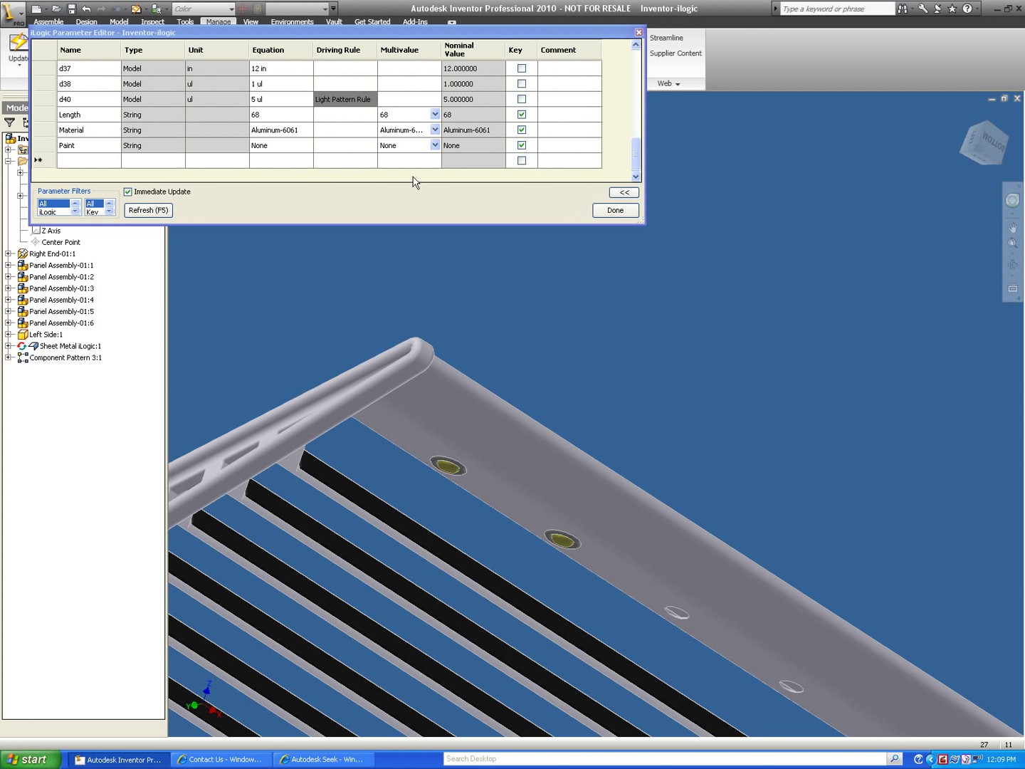
Set Length to 56 and add a key Time_of_day parameter listing Evening, Morning, Night, Noon.
left_click(435, 114)
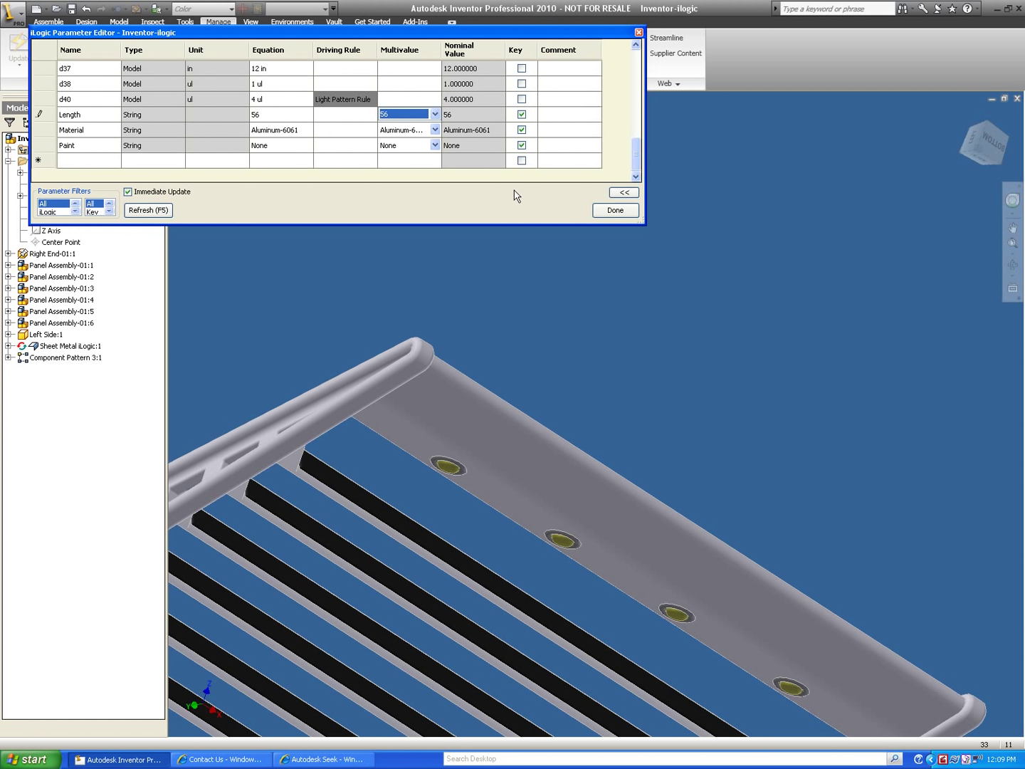
left_click(100, 159)
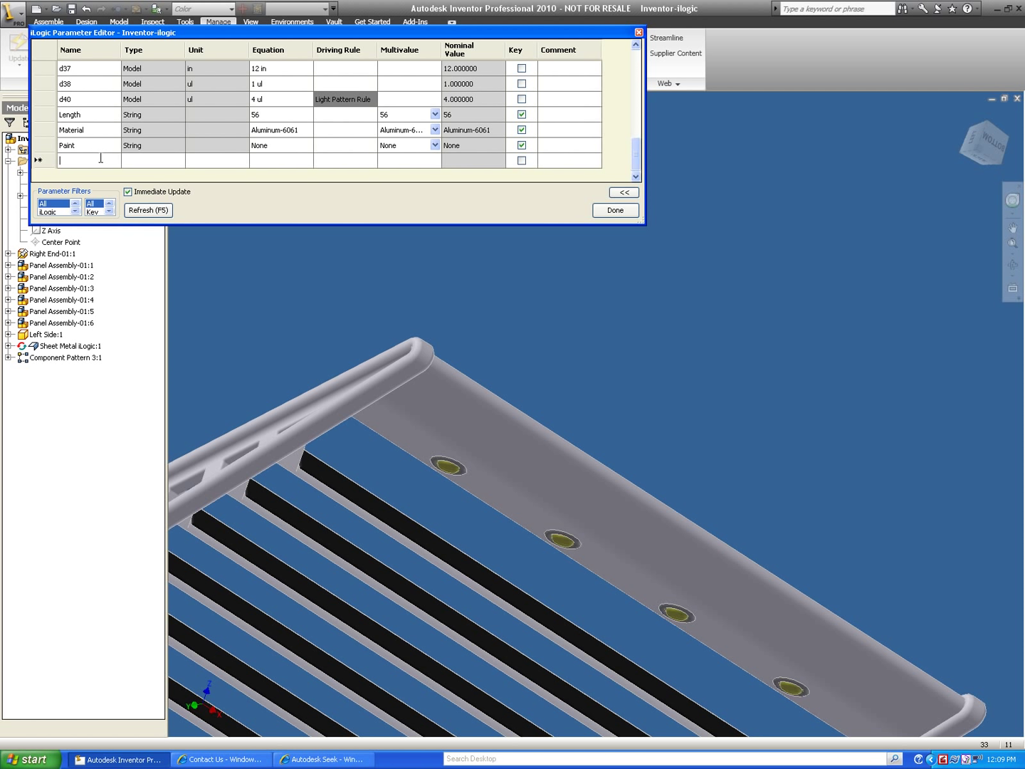
type("Time_of_day")
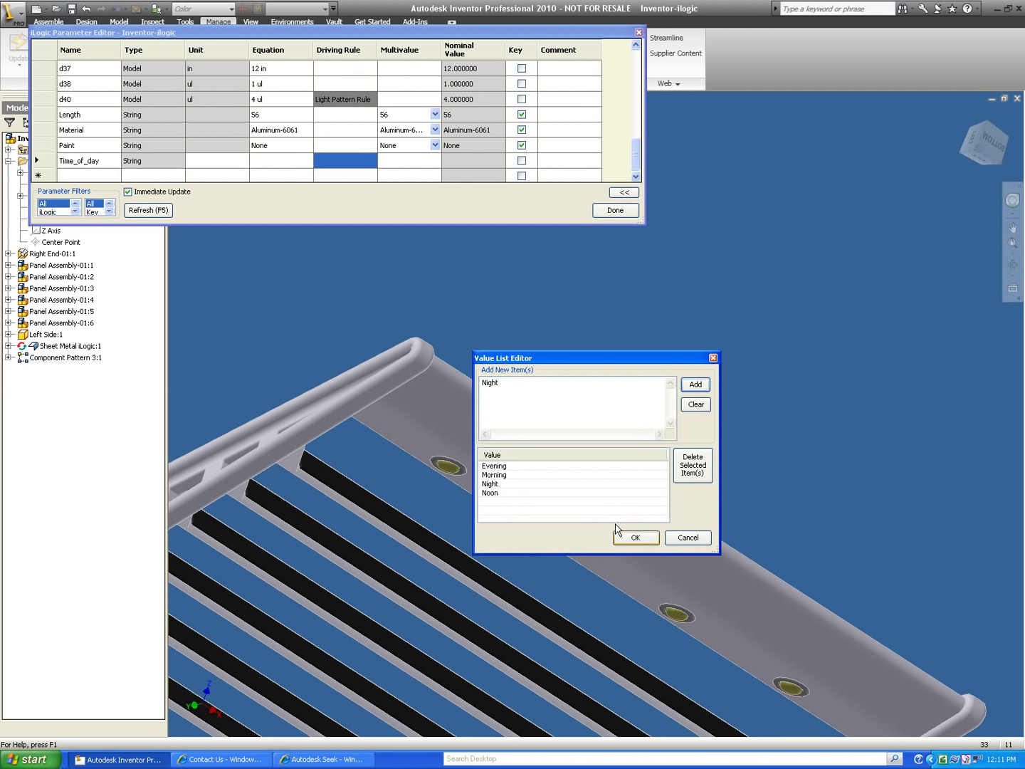
left_click(633, 537)
left_click(522, 160)
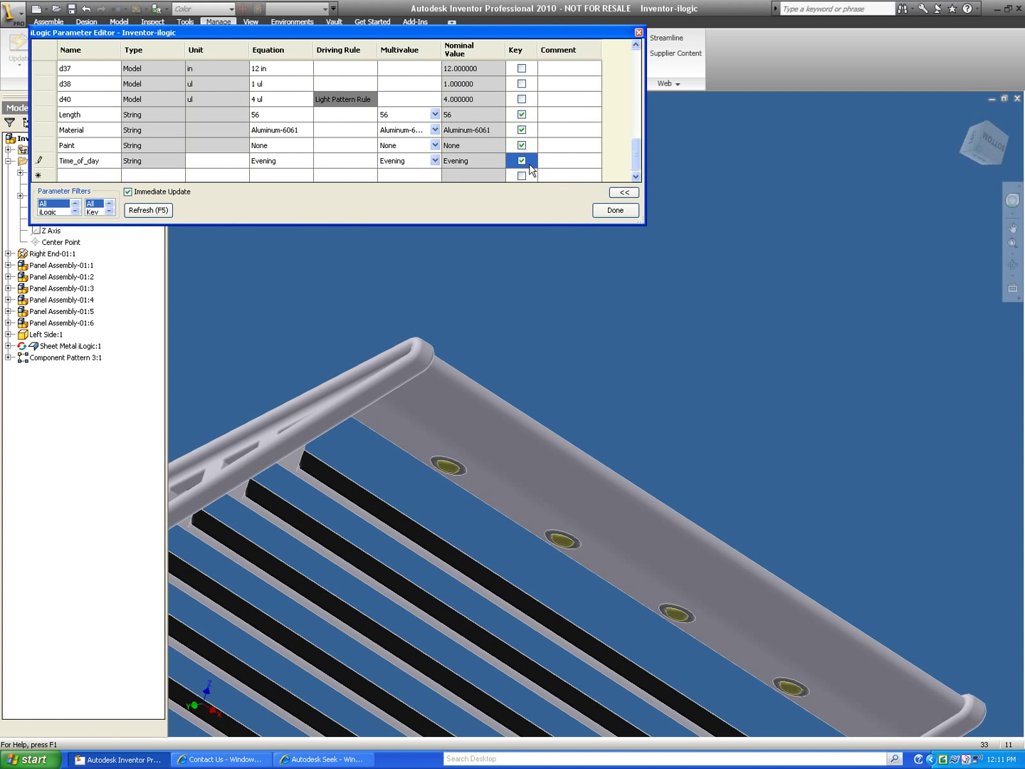
left_click(615, 210)
Create a Time of Day Rule whose If Time_of_day = Evening branch sets Angle and lens colour.
left_click(448, 59)
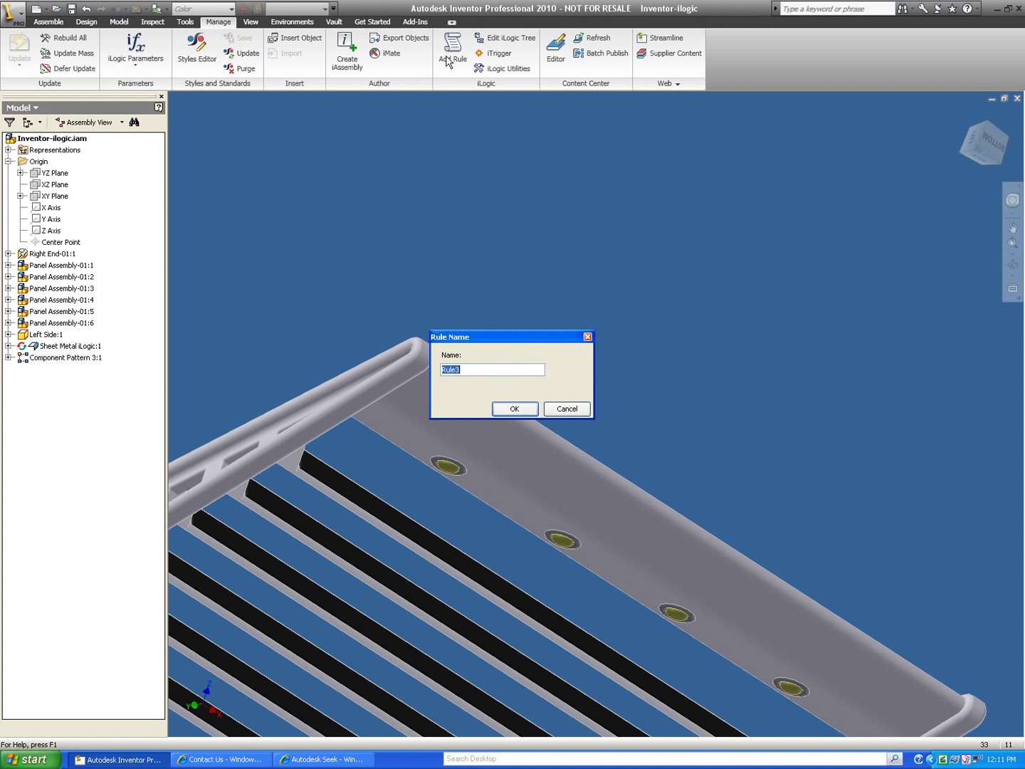
type("Time of Day Rule")
left_click(518, 411)
left_click(282, 399)
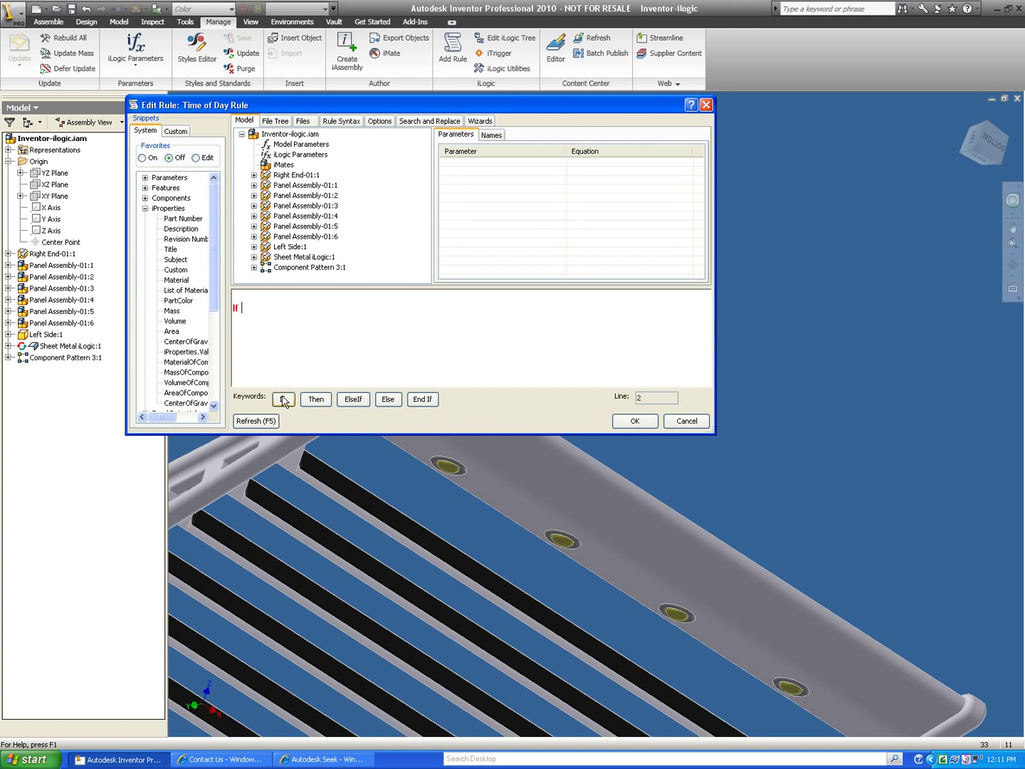
left_click(464, 189)
right_click(463, 191)
left_click(483, 197)
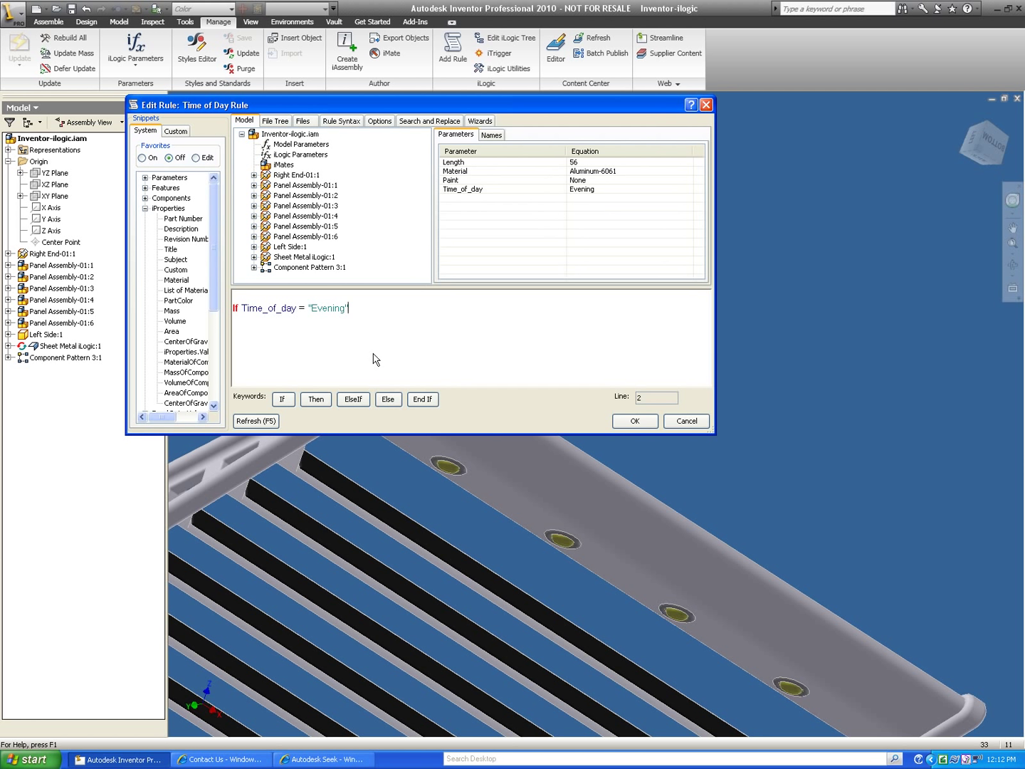
left_click(316, 401)
right_click(463, 260)
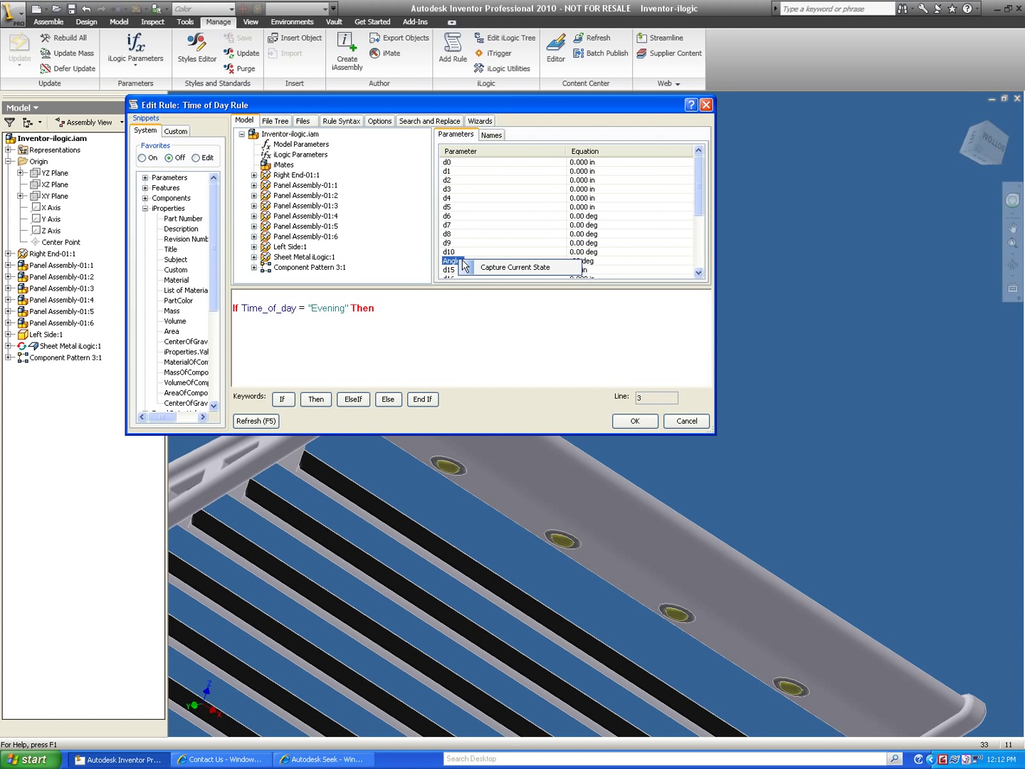
left_click(476, 269)
right_click(462, 163)
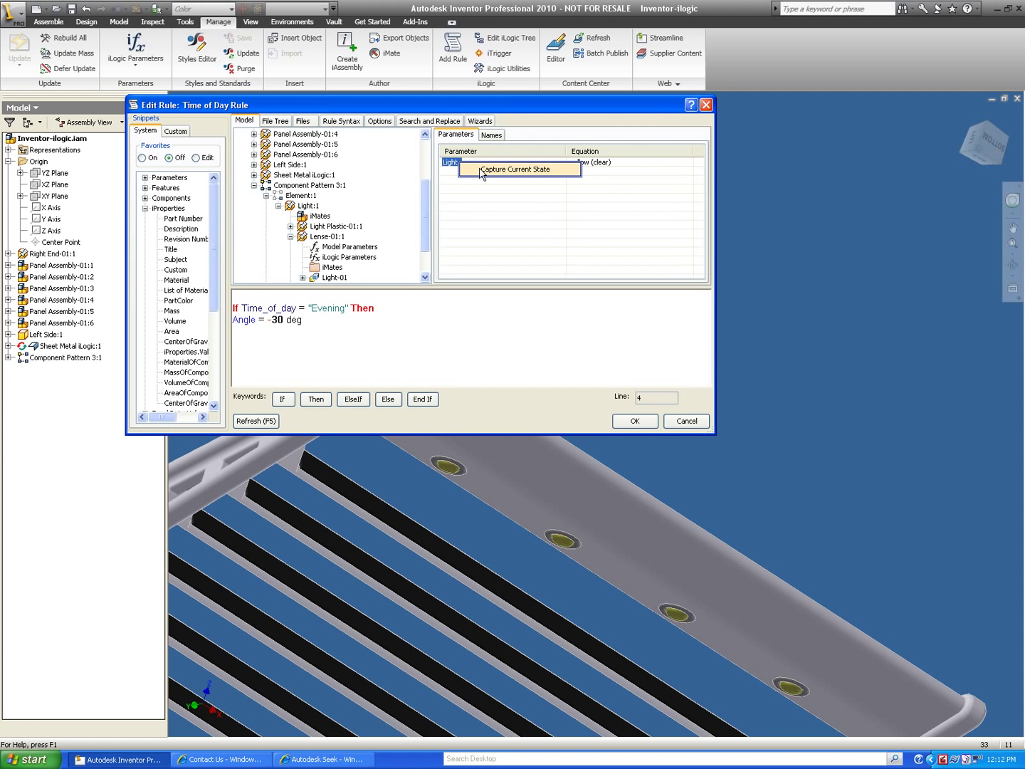
left_click(473, 168)
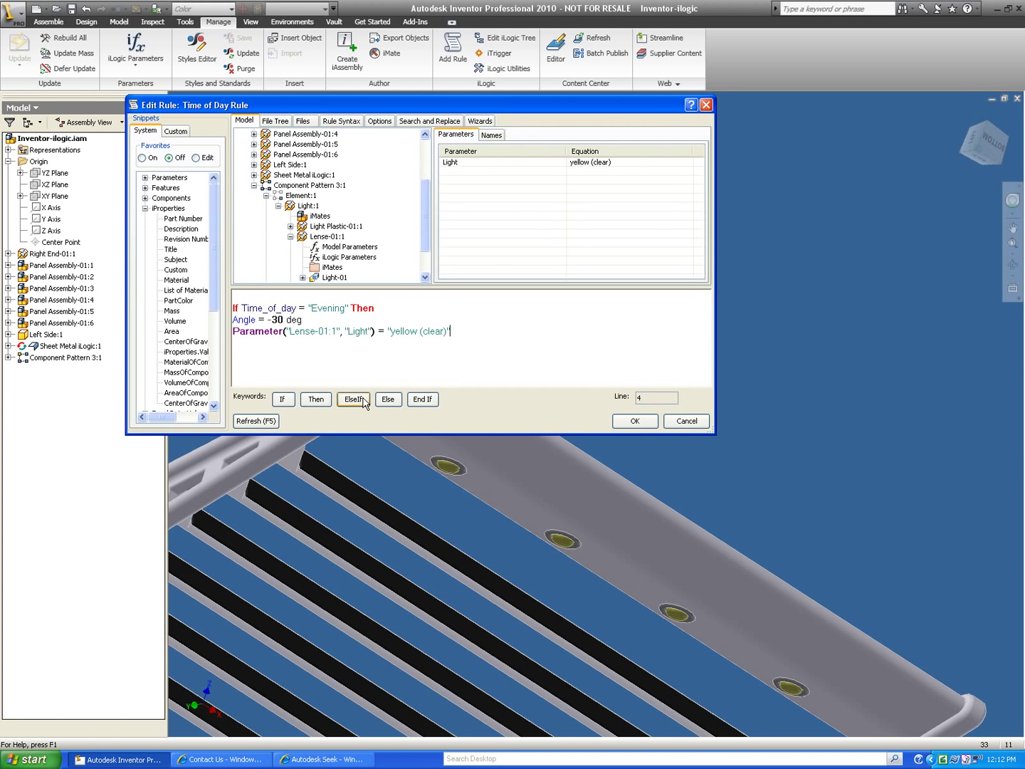
Add an ElseIf Morning branch from the copied Evening lines, close with End If, and save.
left_click(354, 399)
left_click_drag(451, 331, 260, 307)
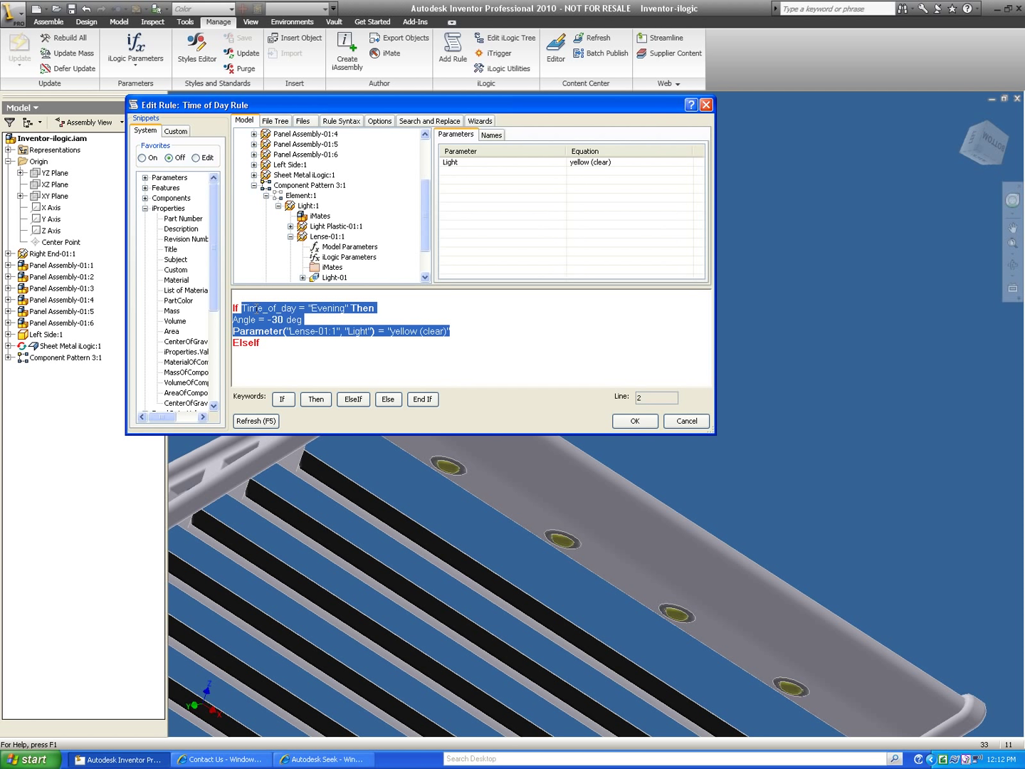
right_click(257, 310)
left_click(267, 346)
left_click(266, 345)
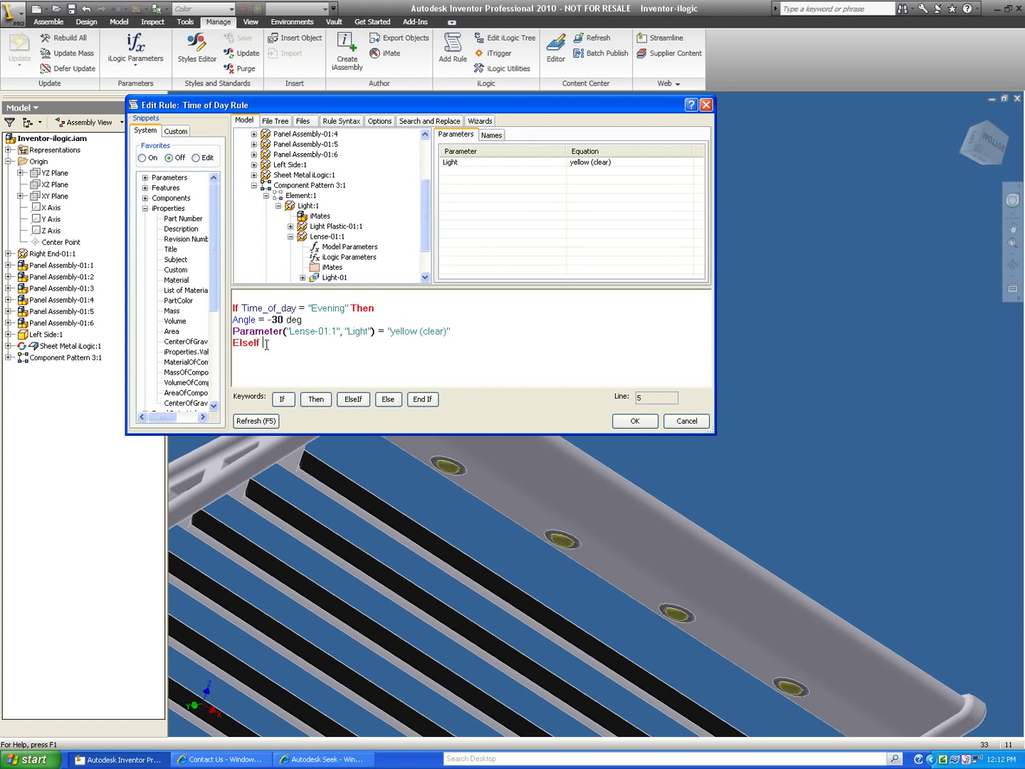
right_click(266, 344)
left_click(299, 395)
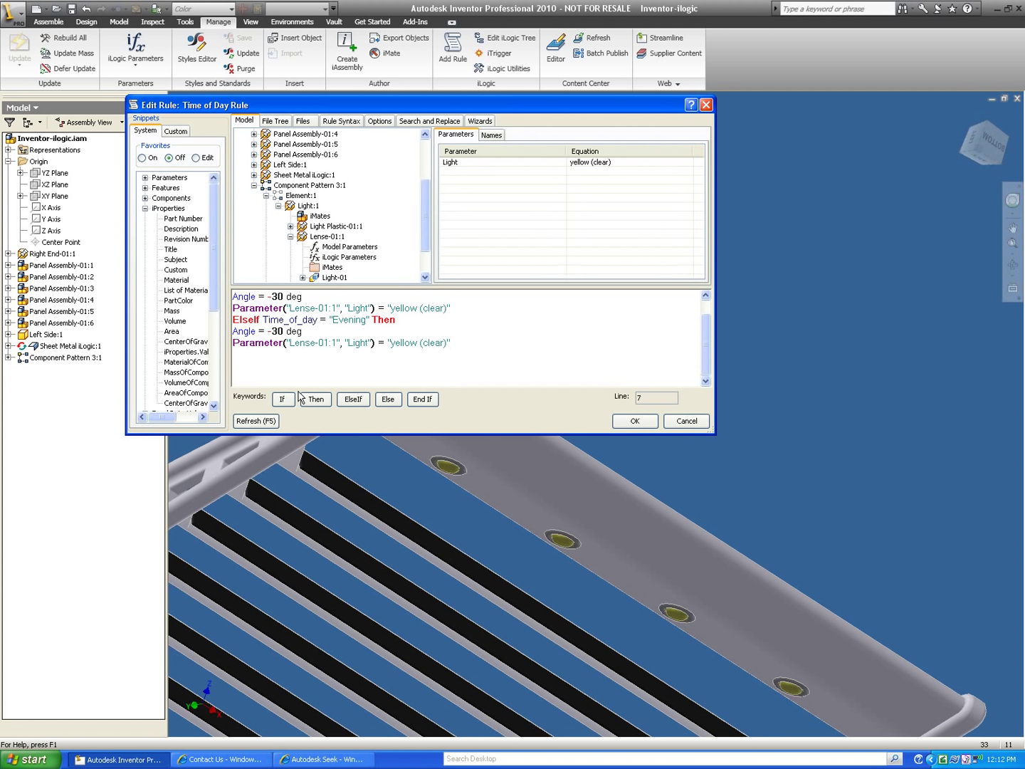
double_click(350, 319)
type("Morning")
left_click_drag(233, 343, 318, 344)
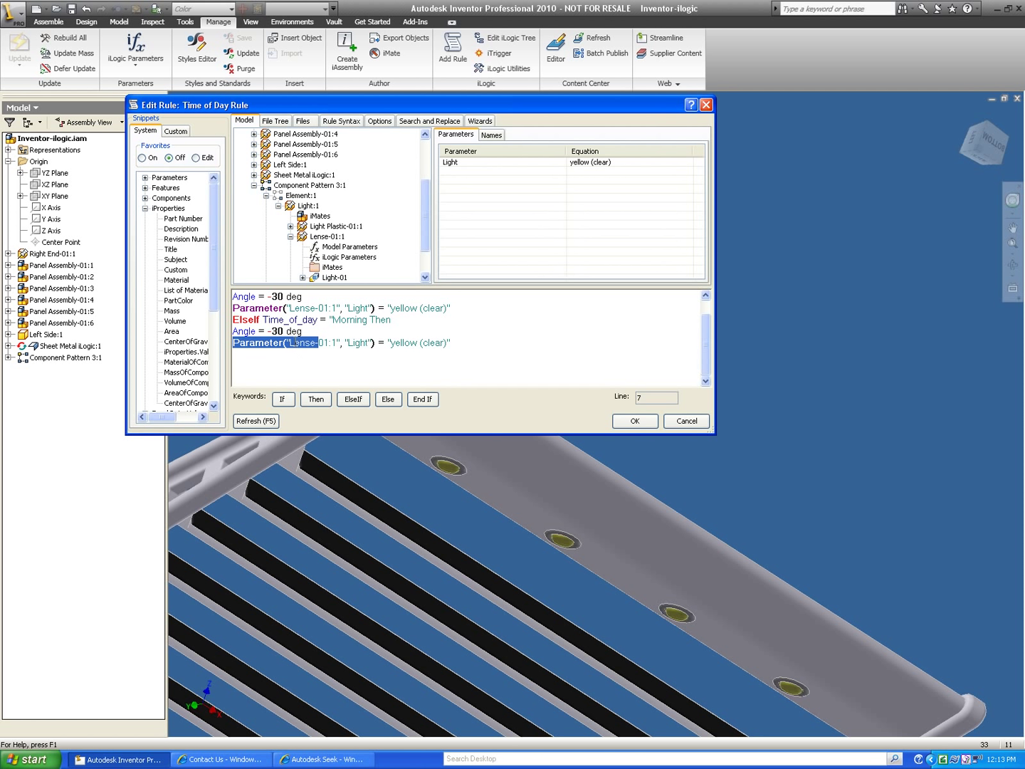
left_click(279, 331)
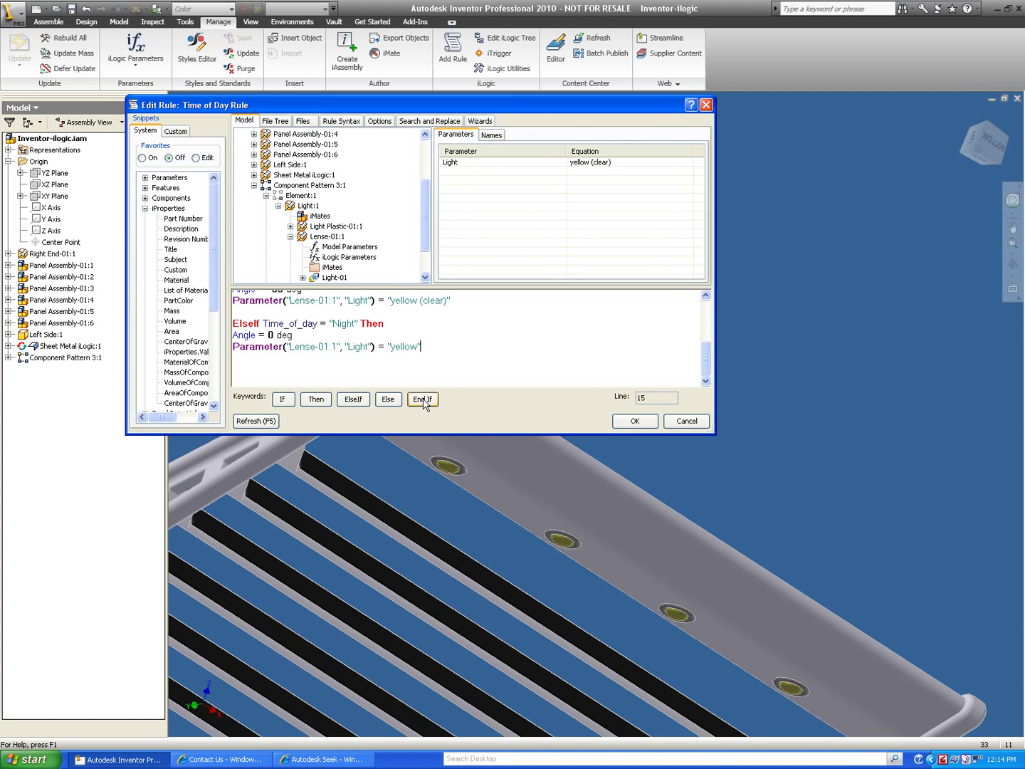
left_click(422, 401)
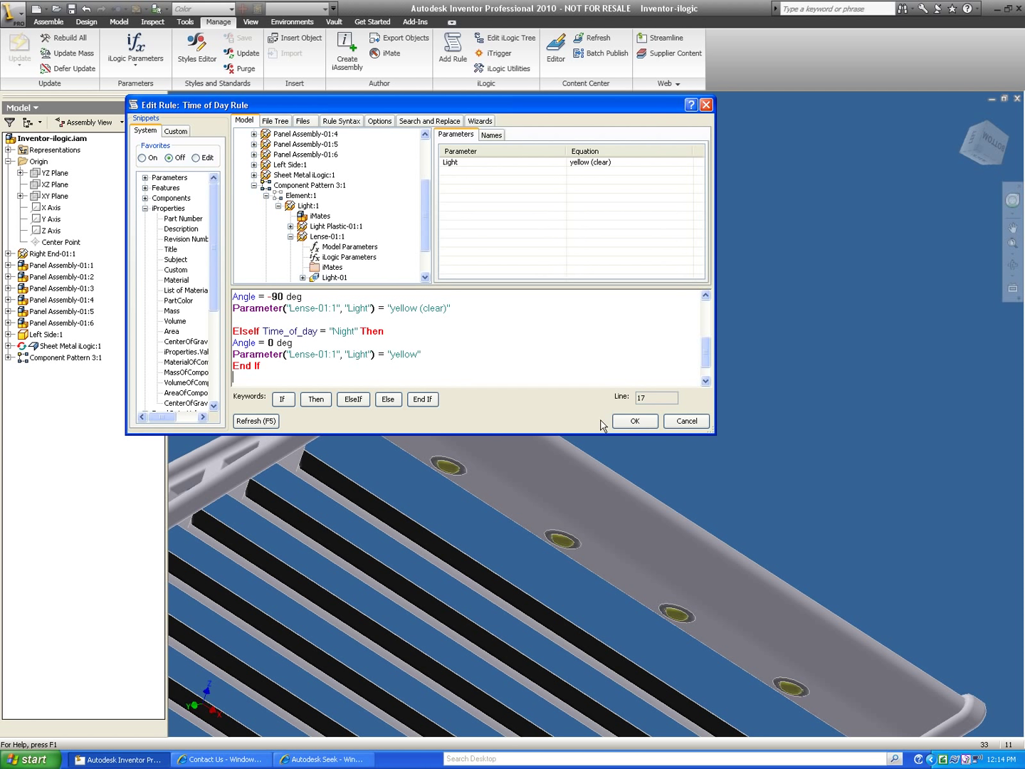
left_click(633, 421)
Step Time_of_day through Morning, Noon and Night, then return it to Evening.
left_click(139, 55)
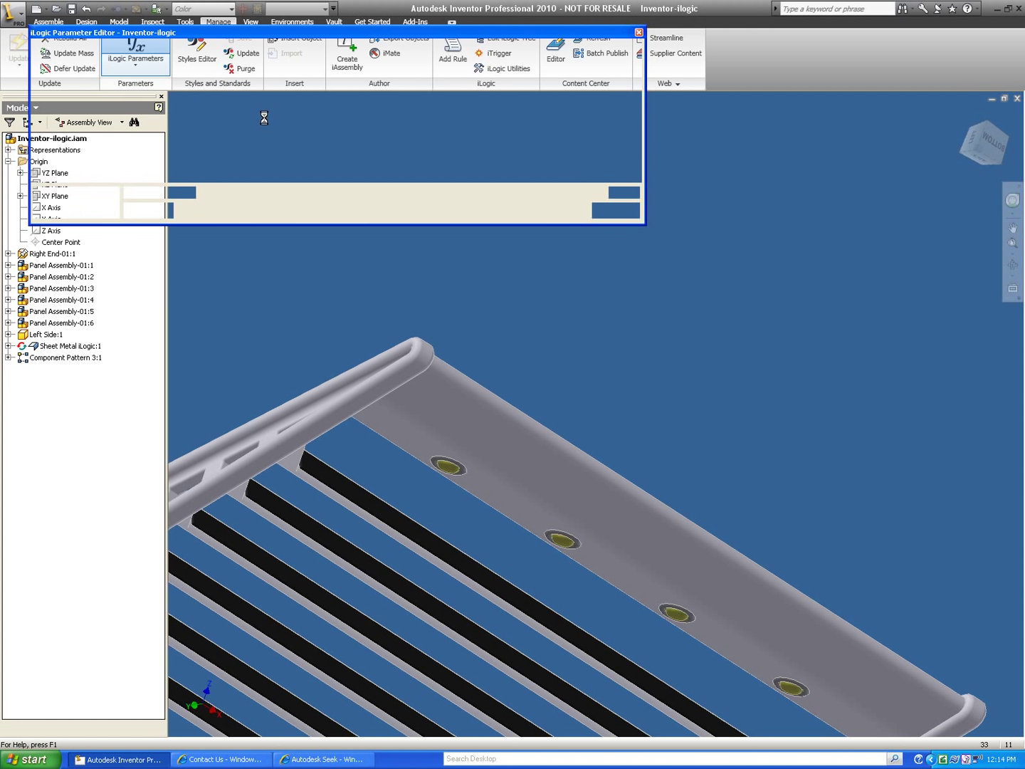
left_click(435, 146)
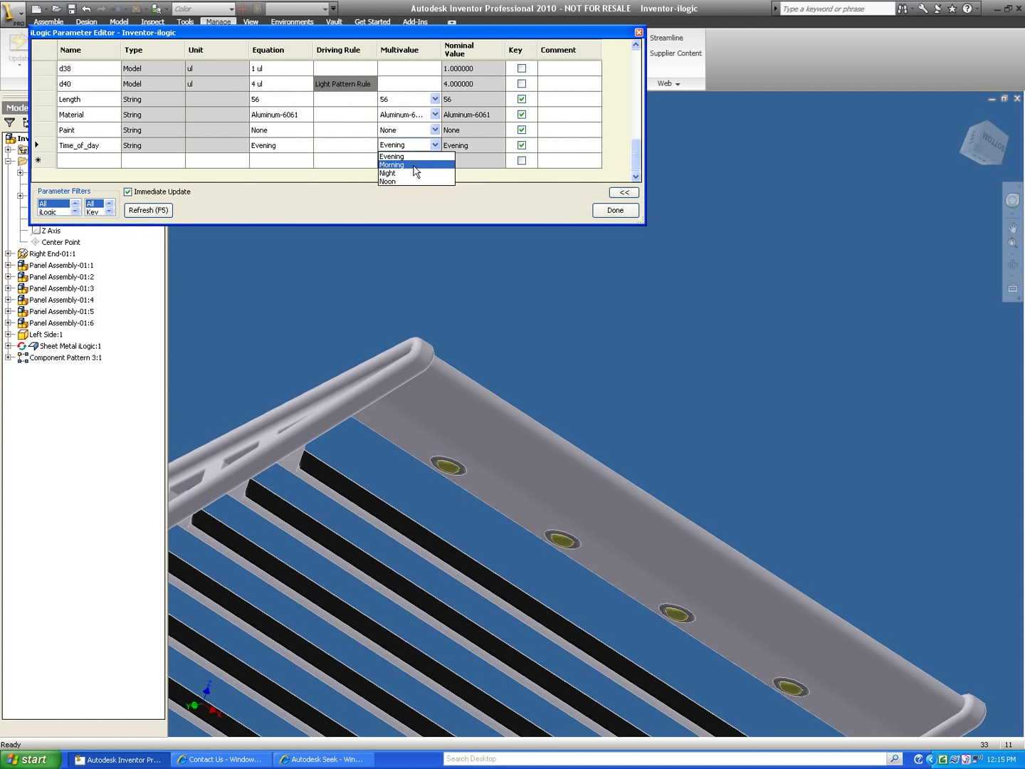
left_click(417, 165)
left_click(435, 145)
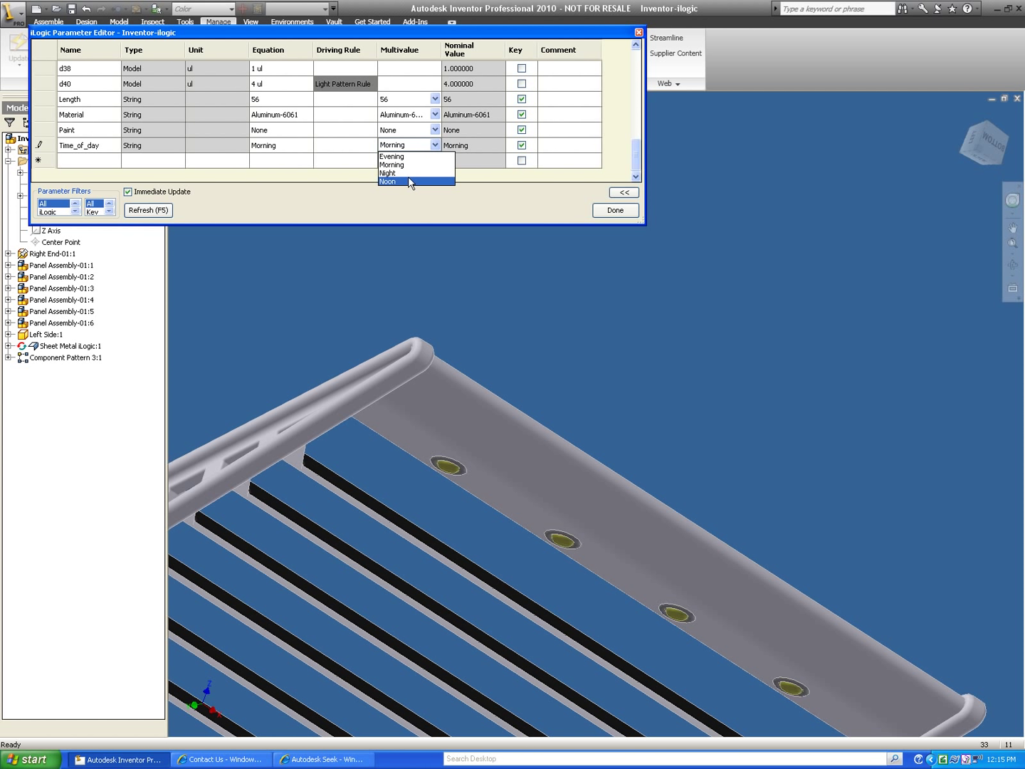
left_click(412, 180)
left_click(435, 145)
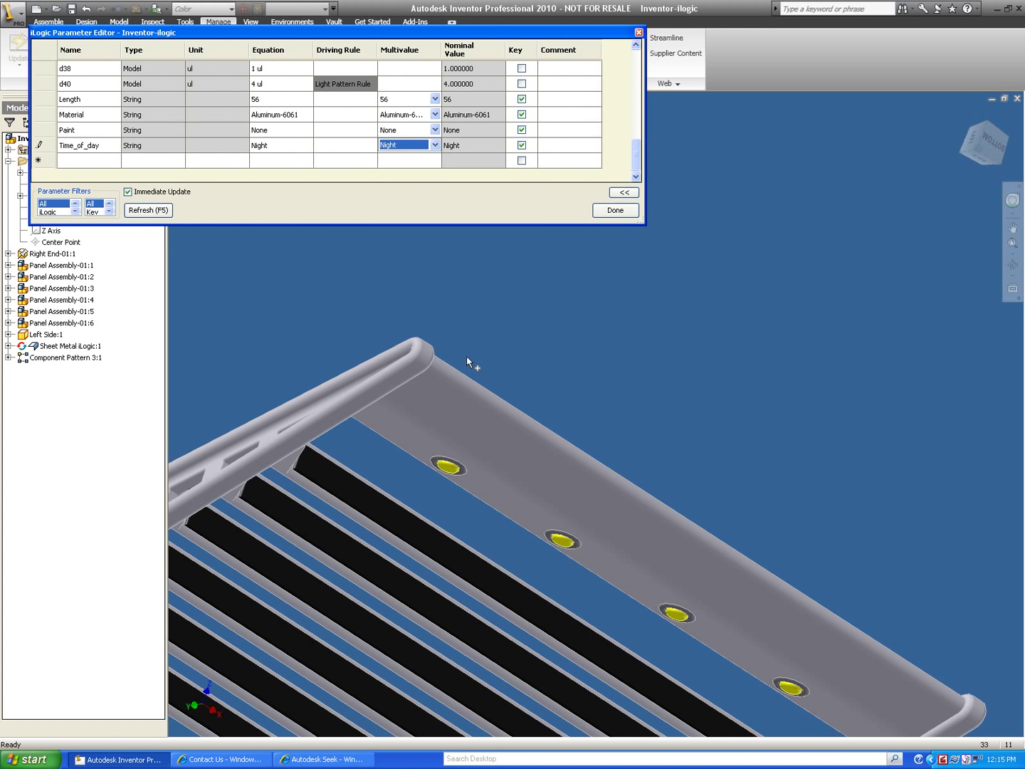
left_click(433, 145)
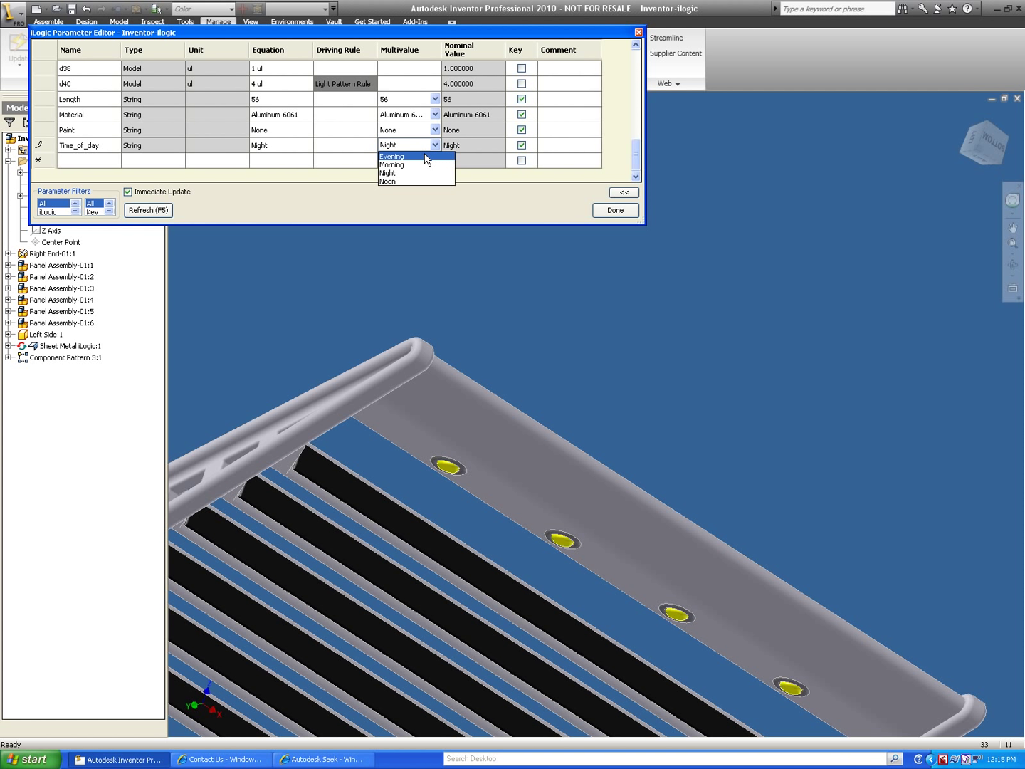
left_click(426, 157)
left_click(615, 210)
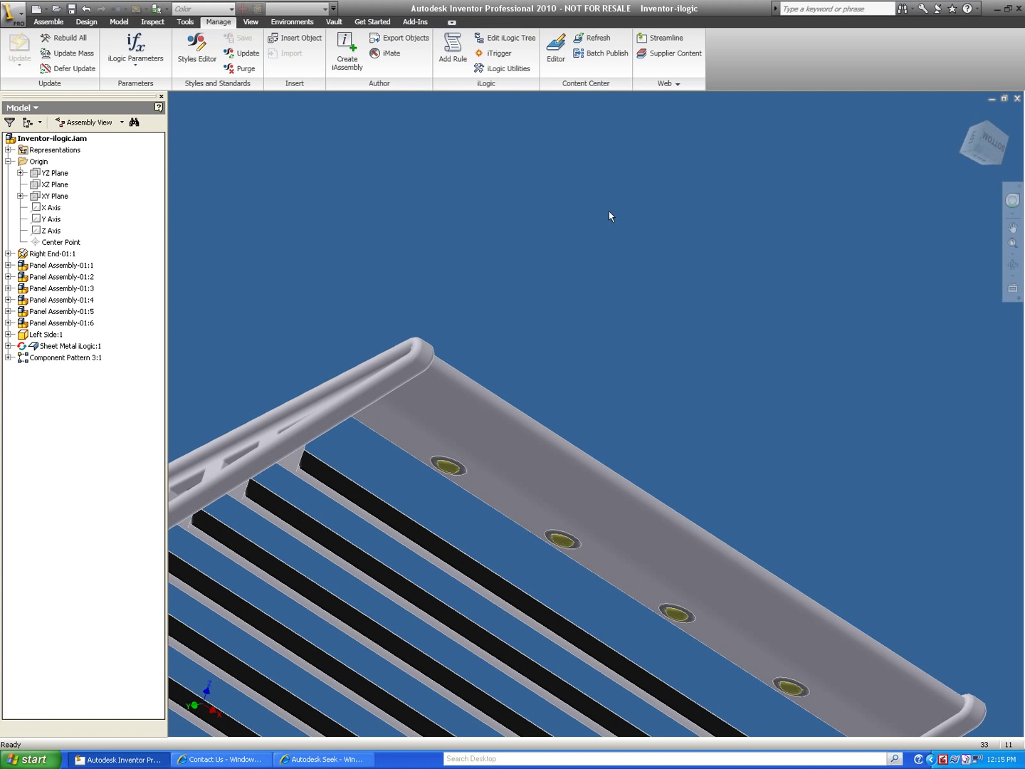
In Showcase, preview the shade in Copper, Red, Blue and Black, ending on Aluminum.
left_click(406, 762)
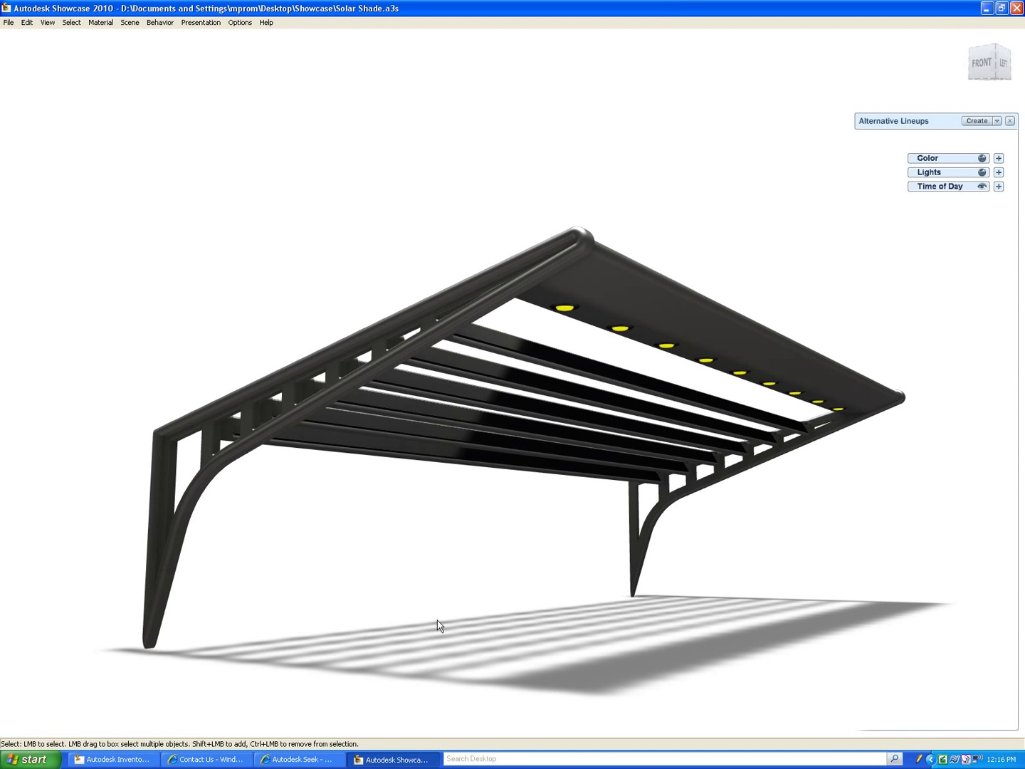
left_click_drag(492, 428, 500, 657)
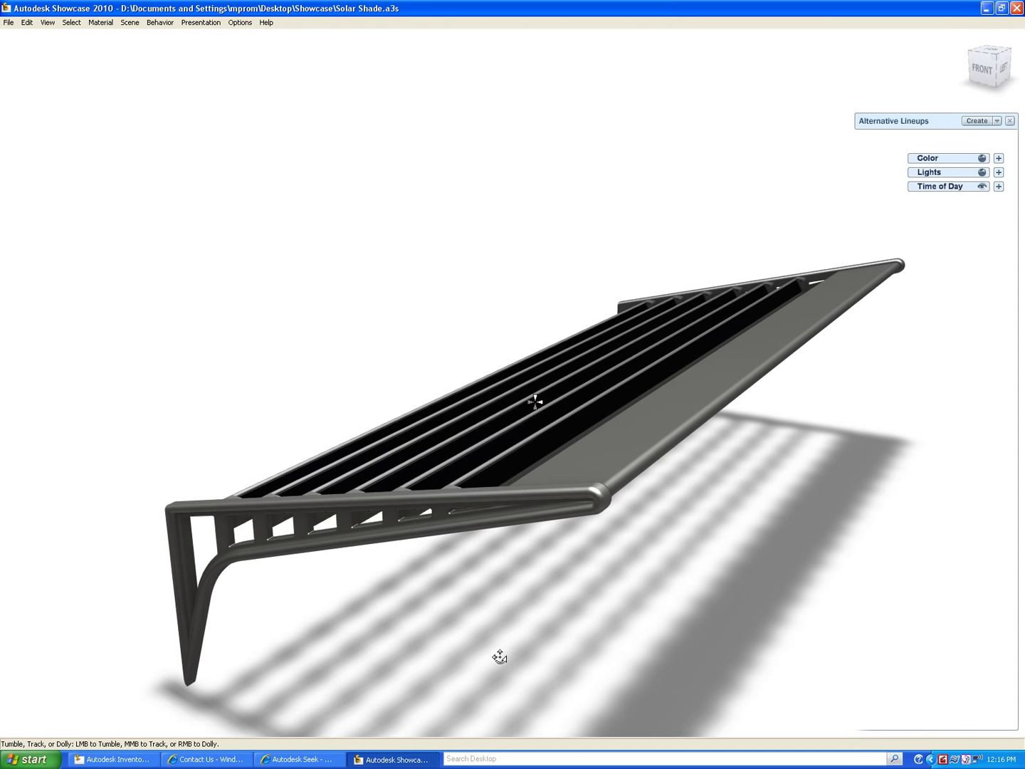
left_click(999, 158)
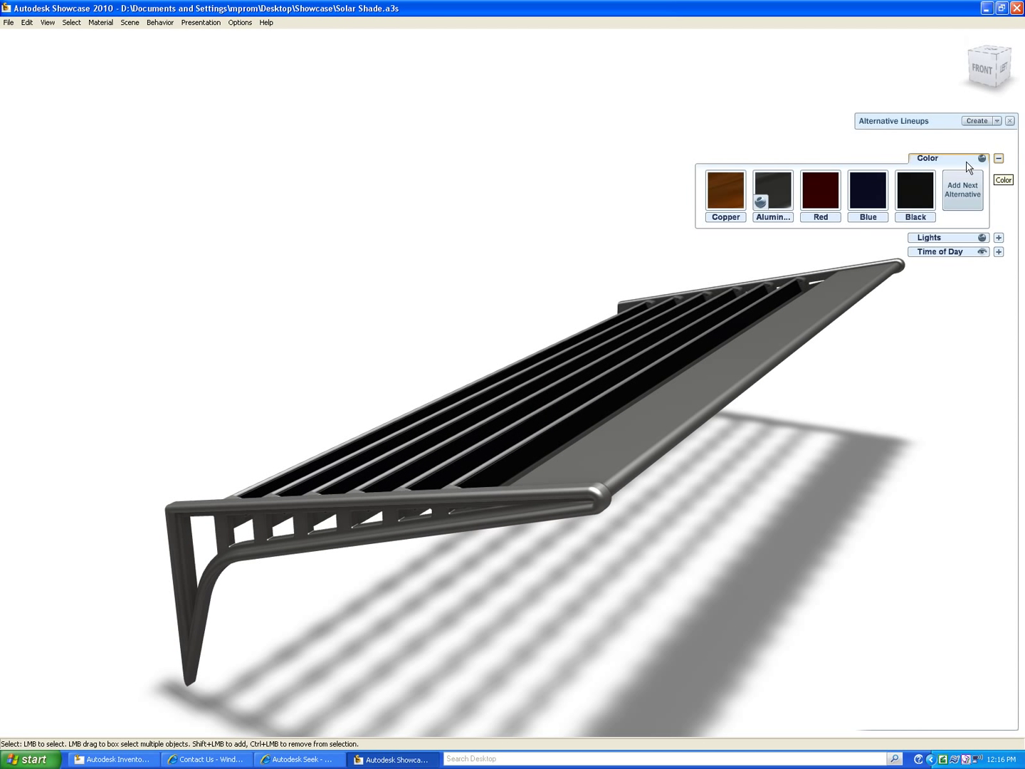
left_click(729, 183)
left_click(818, 189)
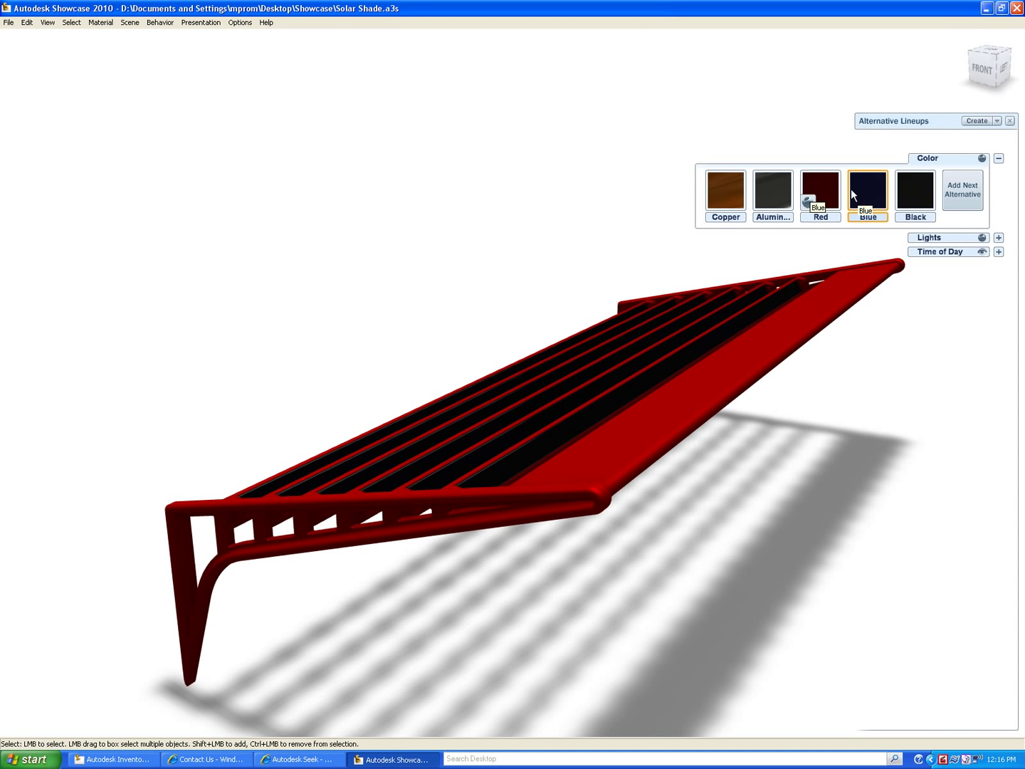
left_click(875, 188)
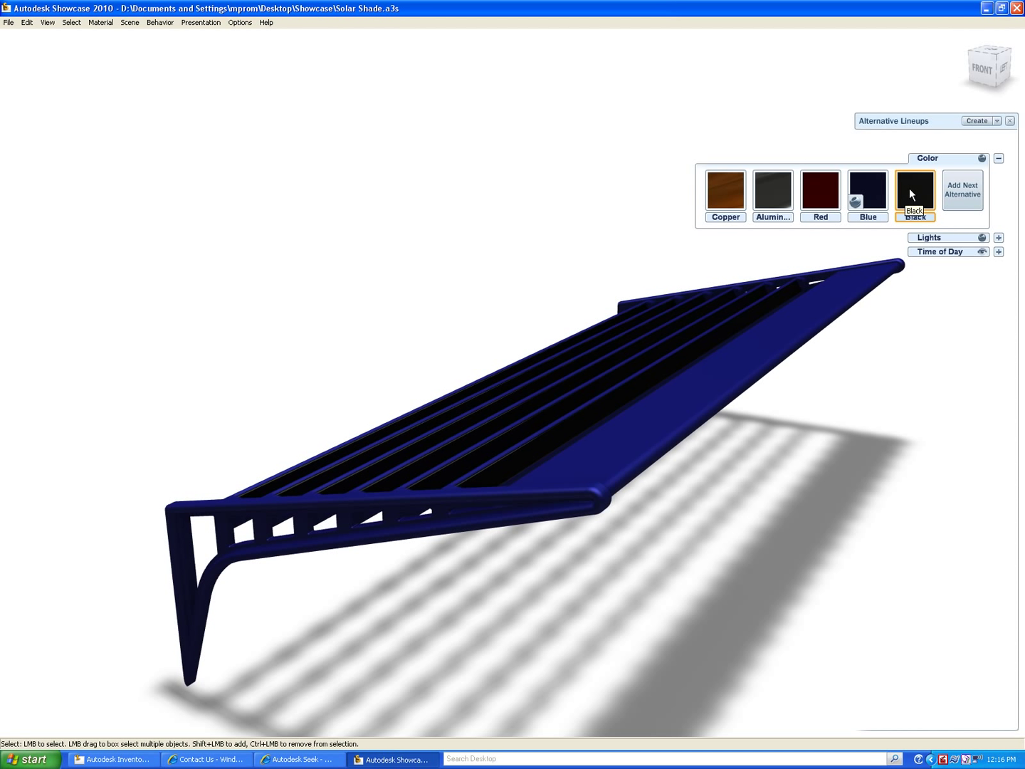
left_click(910, 189)
left_click(769, 185)
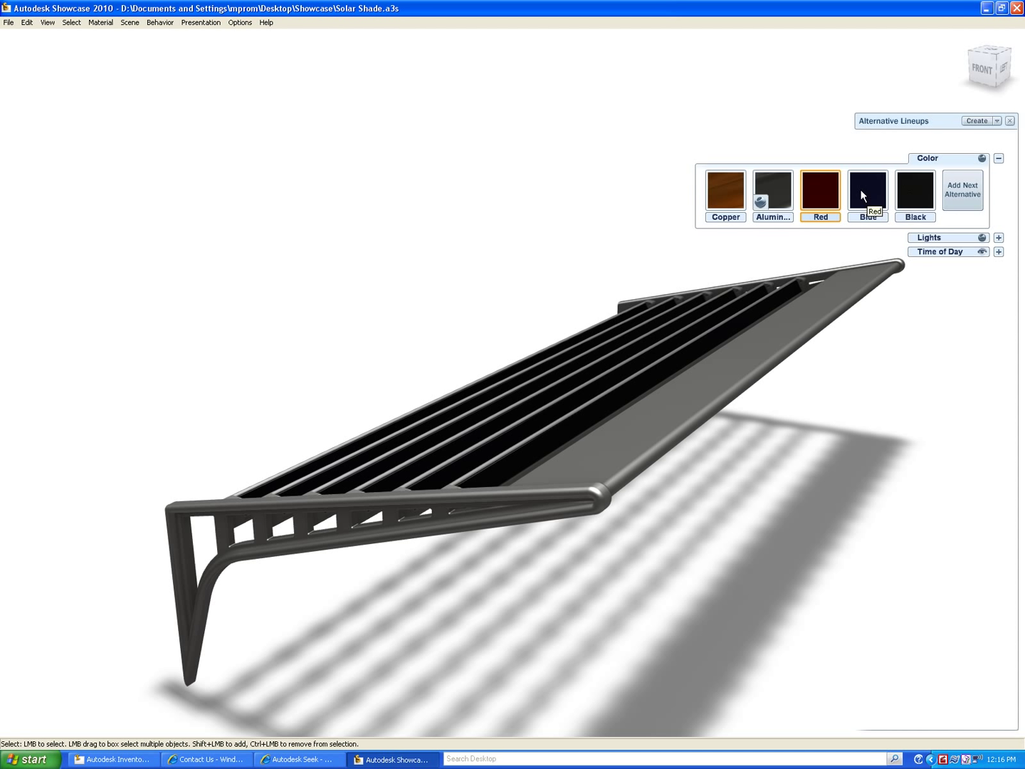
left_click(999, 157)
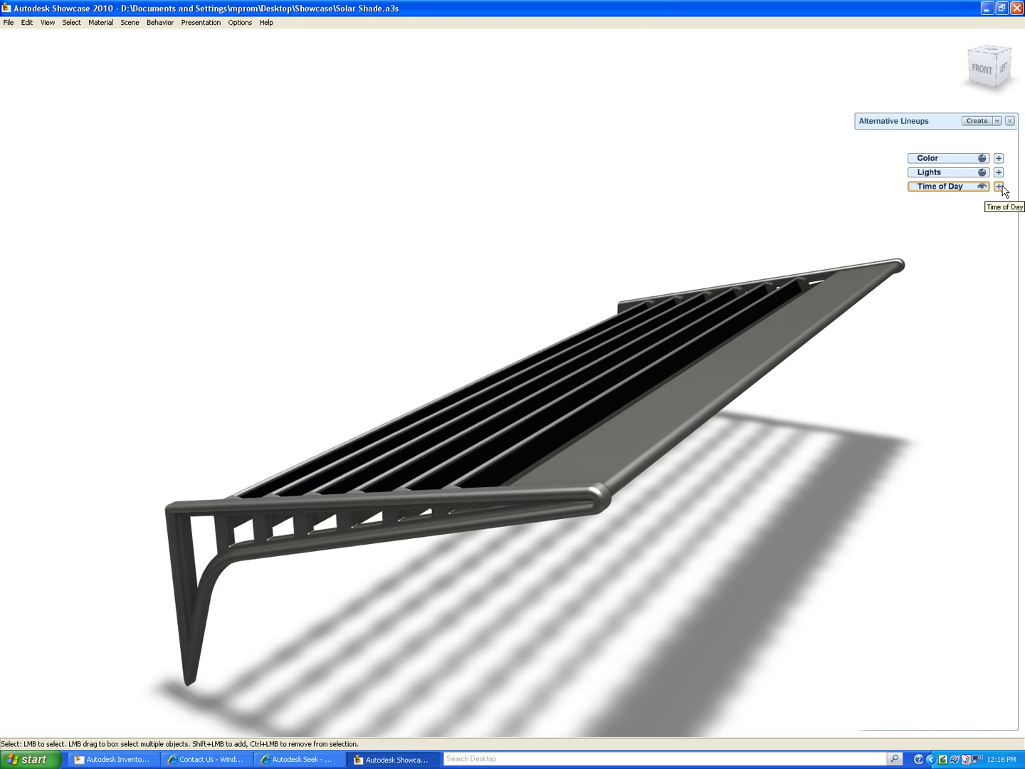
Preview the Morning, Noon, Night and Evening time-of-day lighting, ending on Evening.
left_click(999, 187)
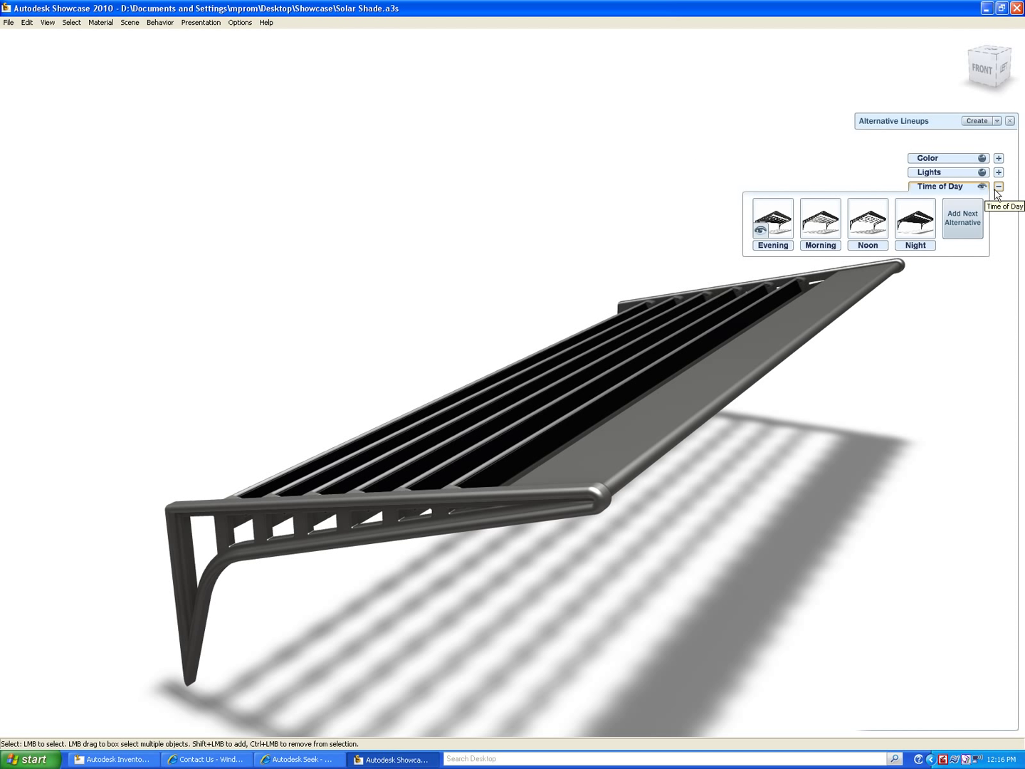
left_click(818, 229)
left_click(863, 229)
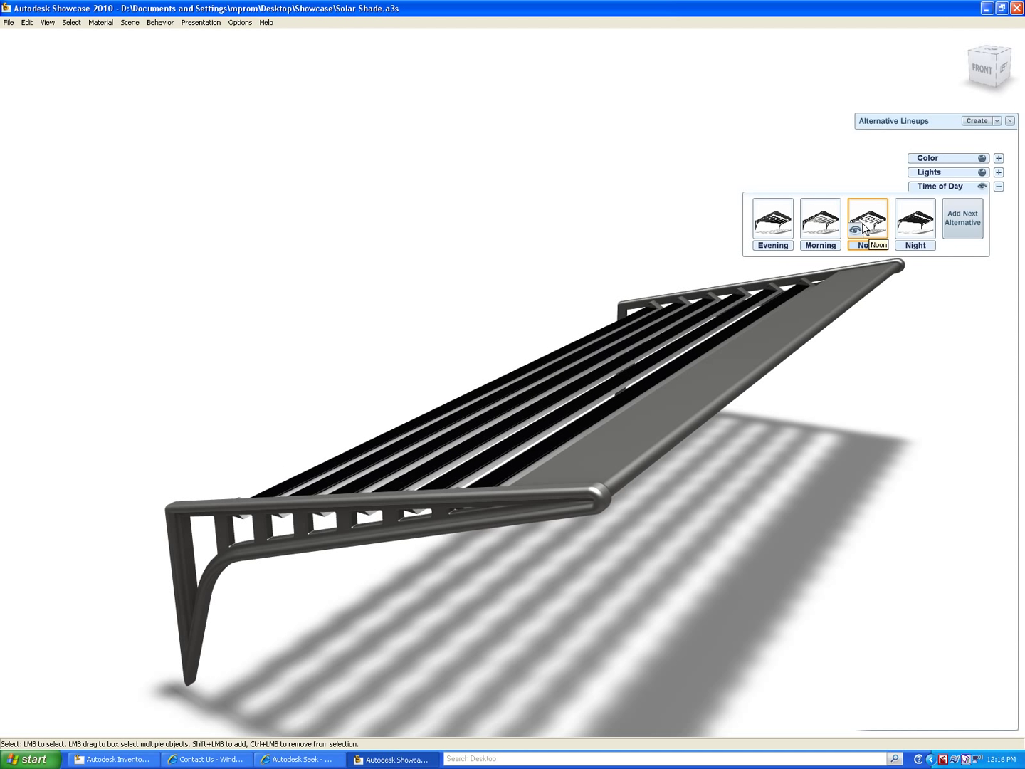
left_click(906, 227)
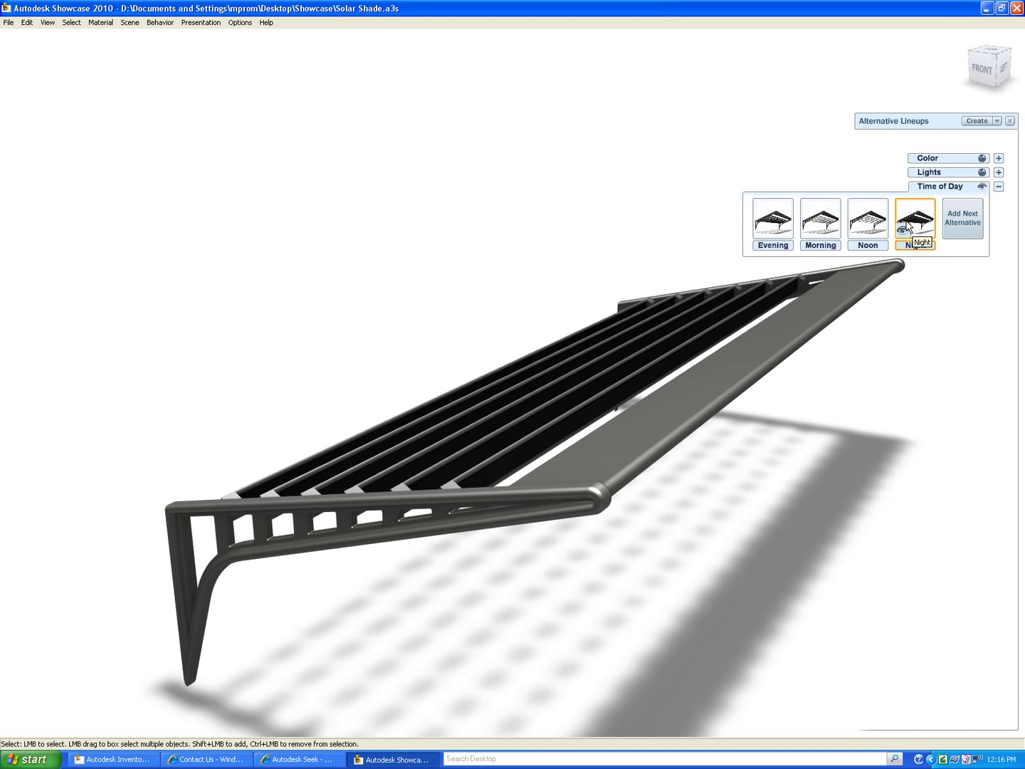
left_click(774, 222)
left_click(999, 188)
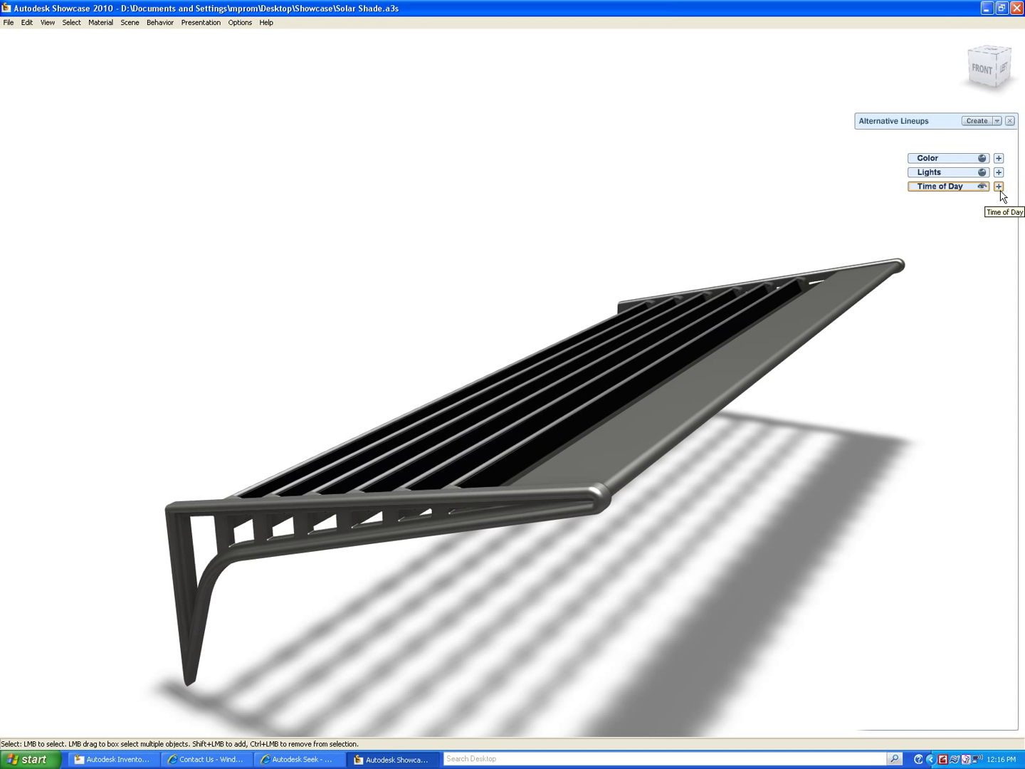
In Showcase, go to the home view and turn the shade's built-in lights off, browsing environments and alternatives.
left_click(967, 41)
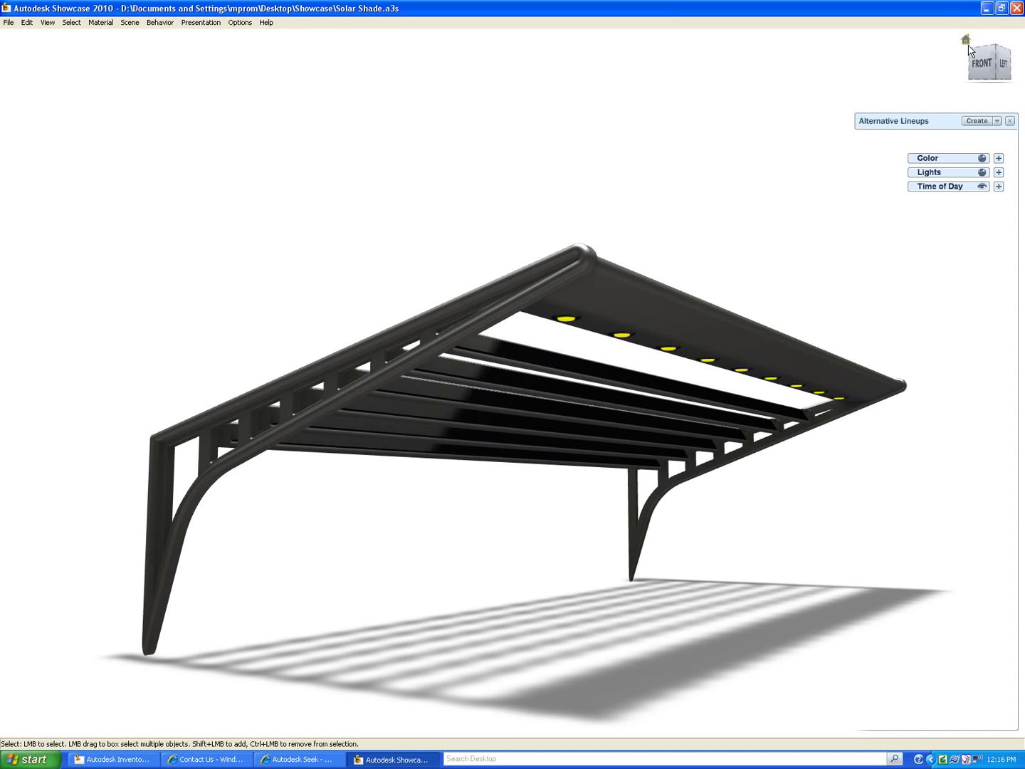
left_click(999, 175)
left_click(920, 204)
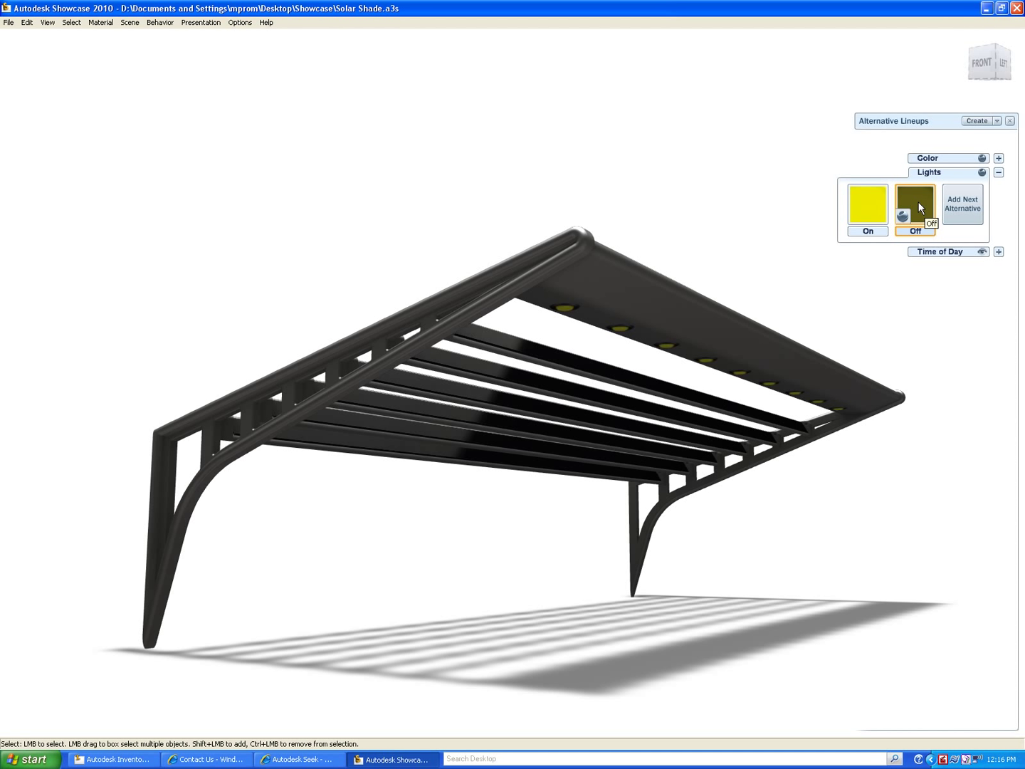
key("e")
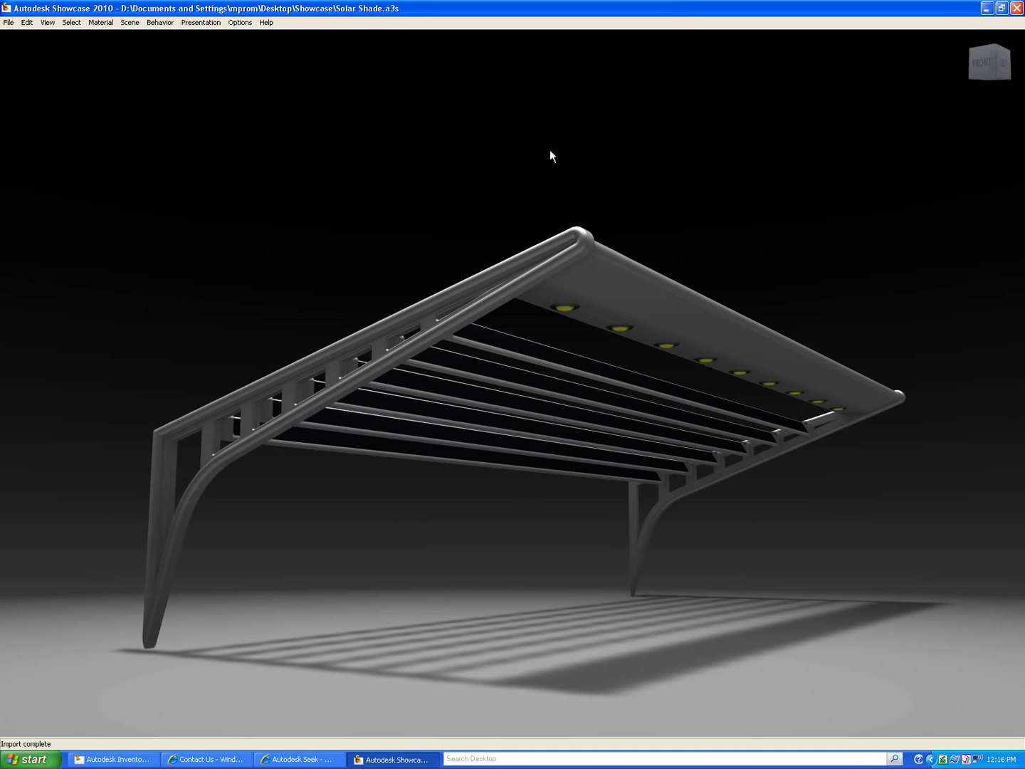
key("a")
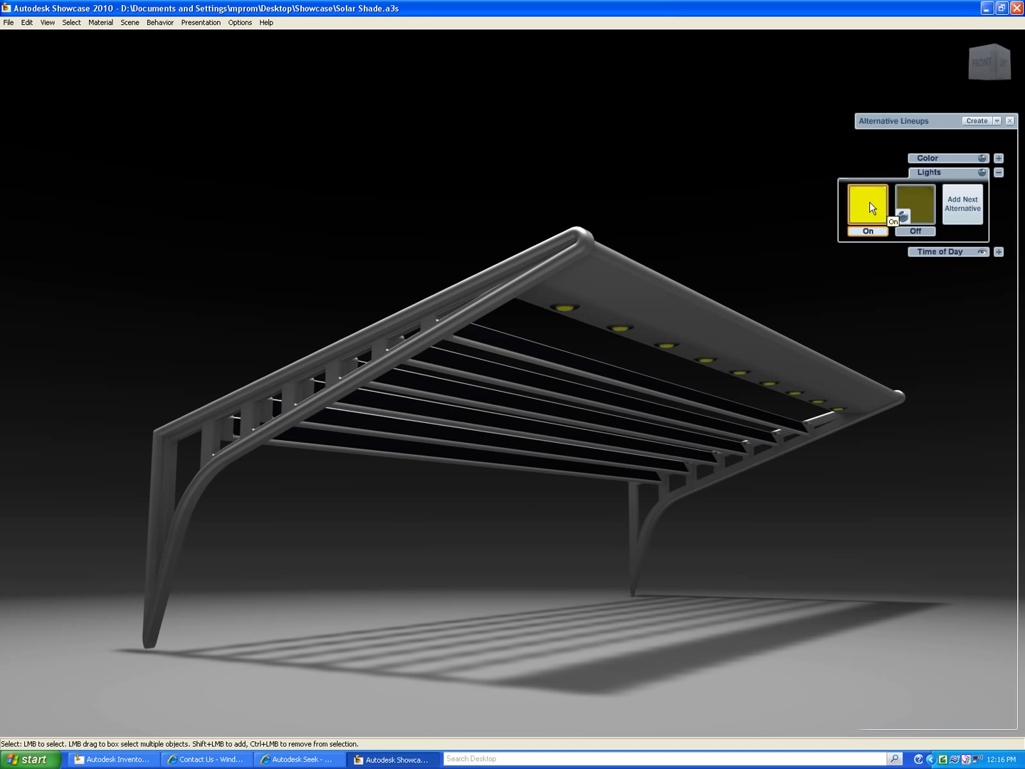
key("a")
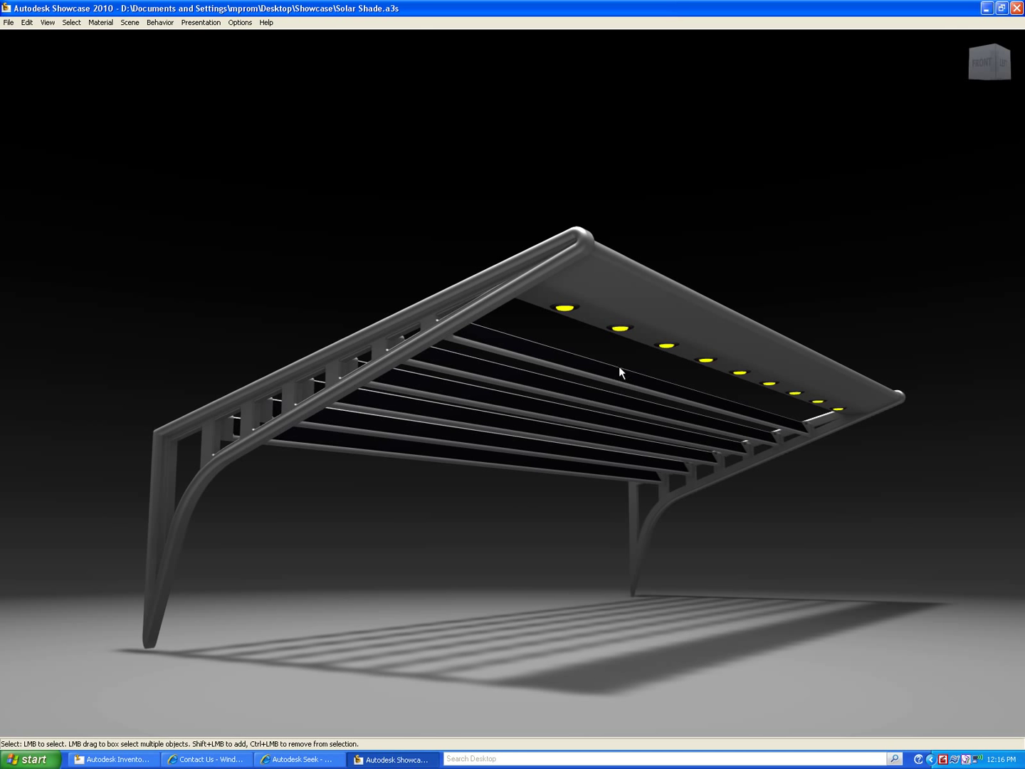
Back in Inventor, return to the isometric home view and start an AEC Exchange Shrinkwrap Substitute.
left_click(100, 760)
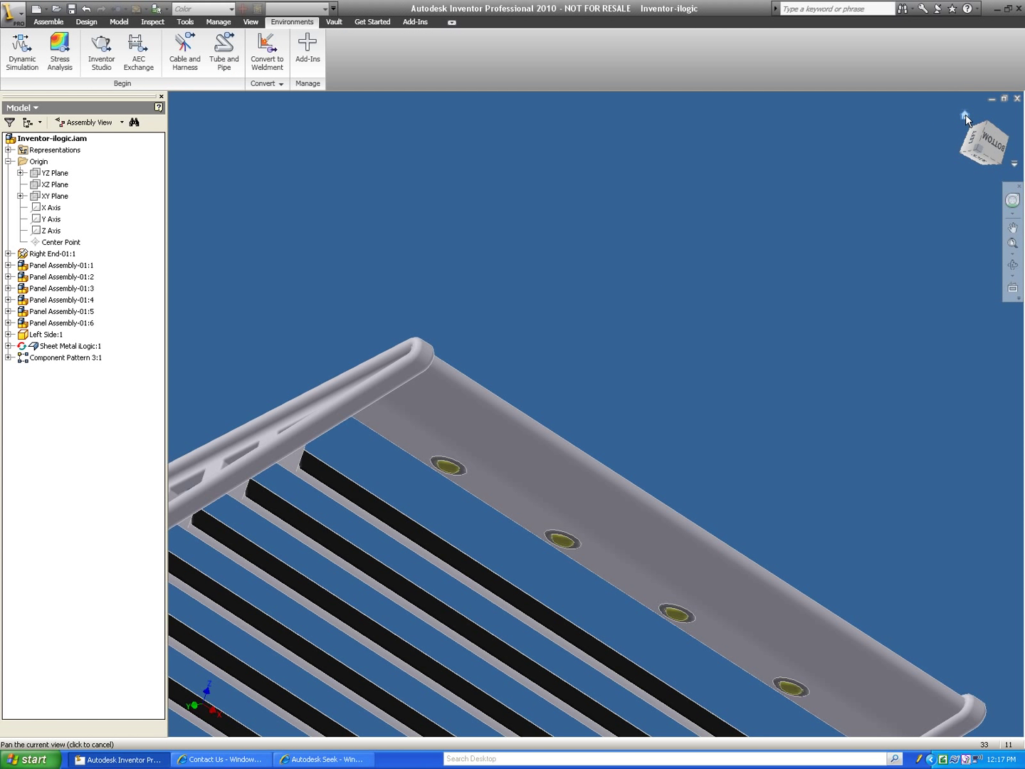
left_click(966, 115)
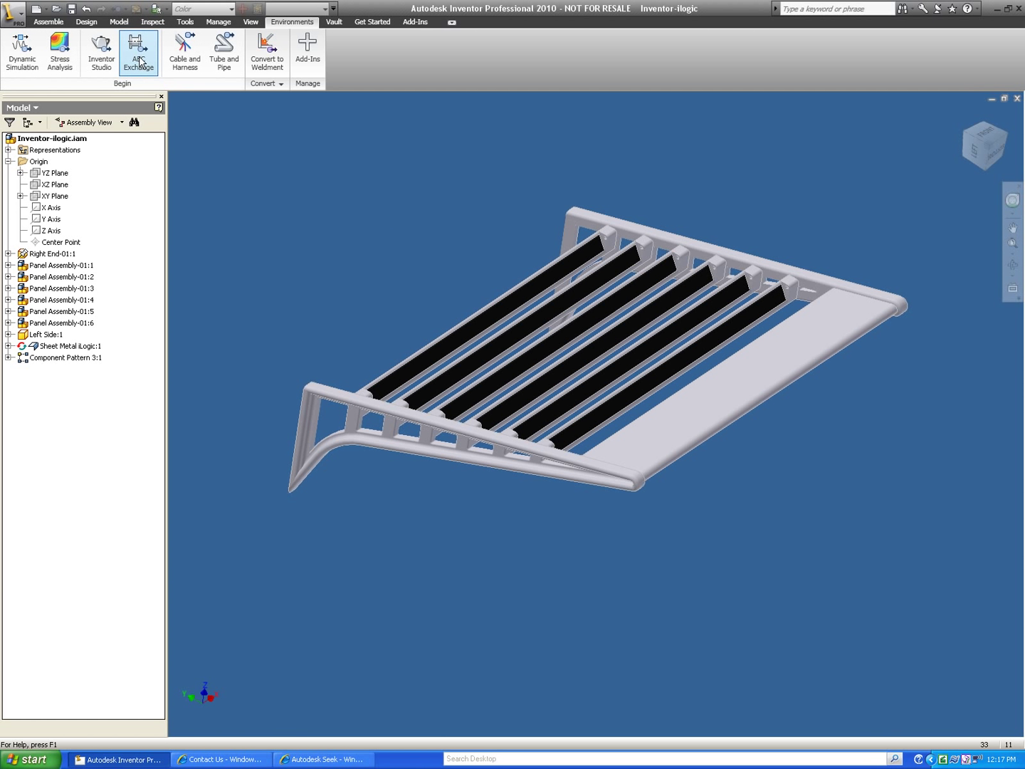
left_click(140, 56)
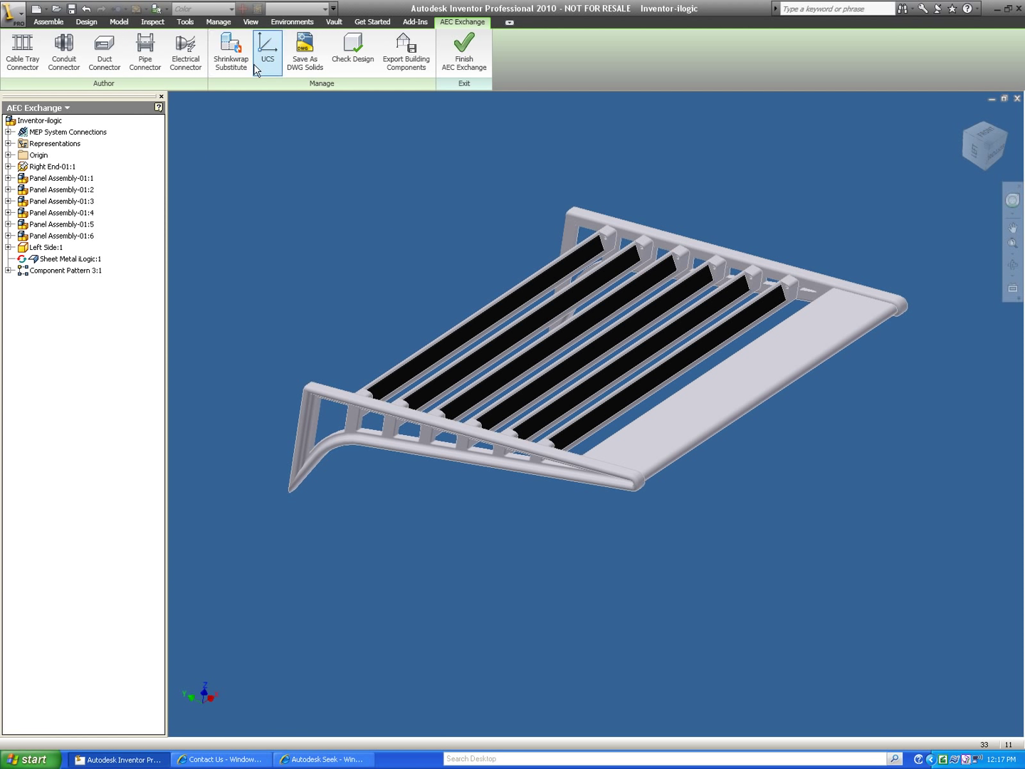
left_click(233, 54)
Save the assembly, accept the substitute part name, overwrite the existing file, and open Export Building Components.
left_click(579, 337)
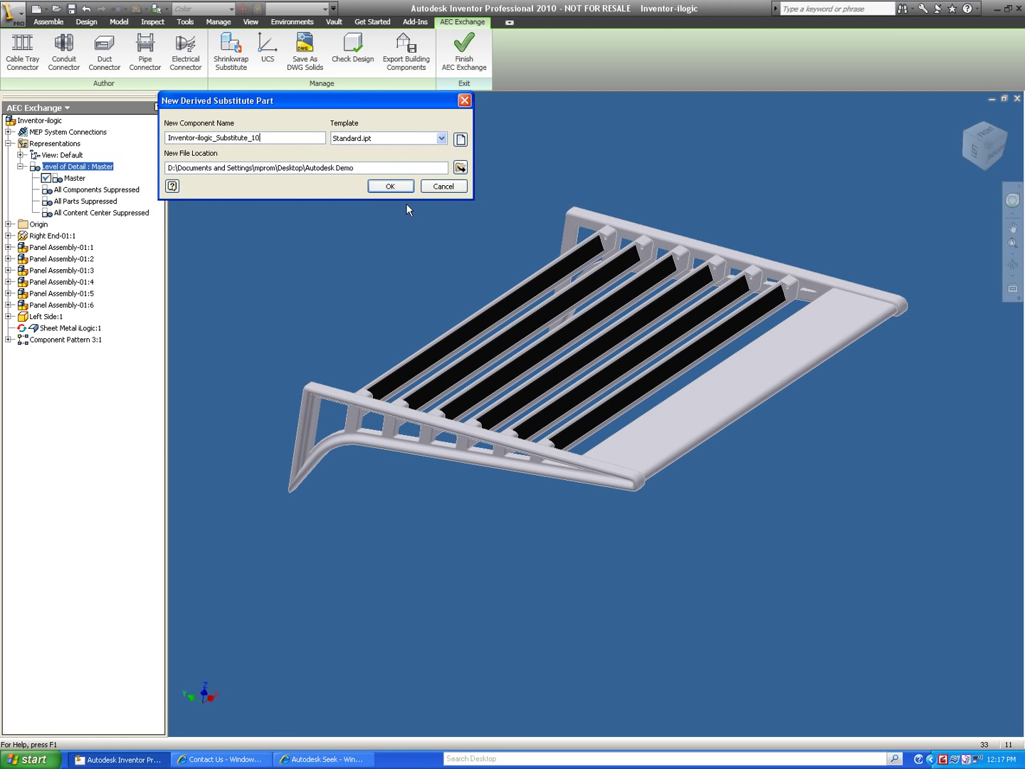
left_click(395, 189)
key("Return")
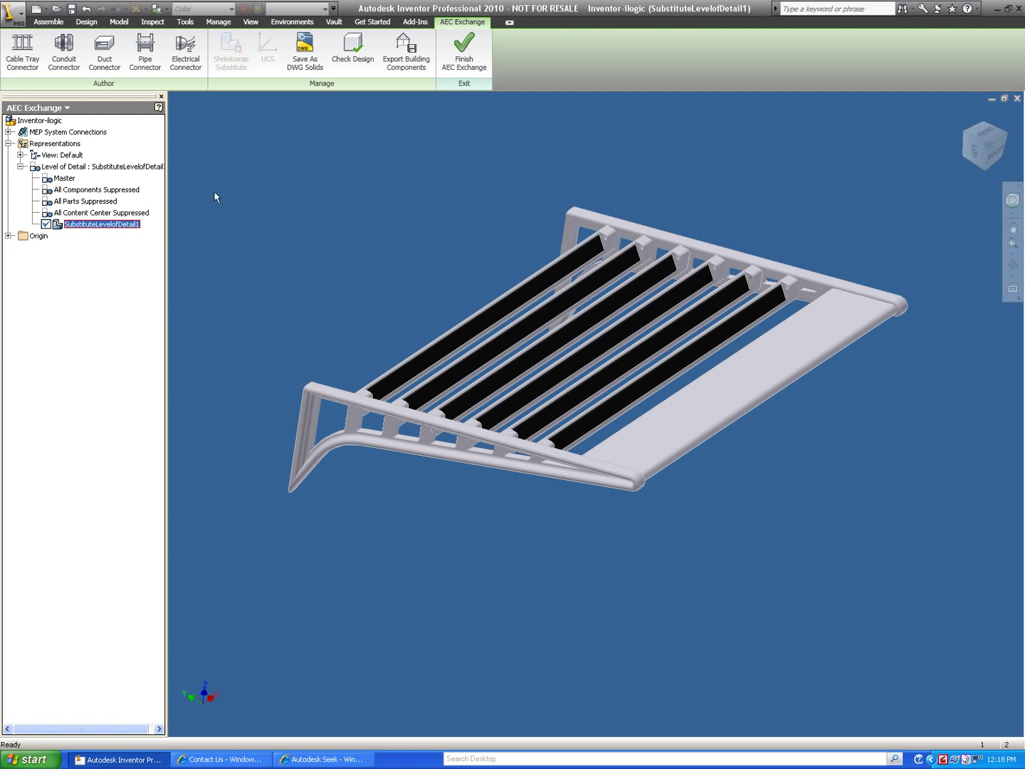
left_click(406, 52)
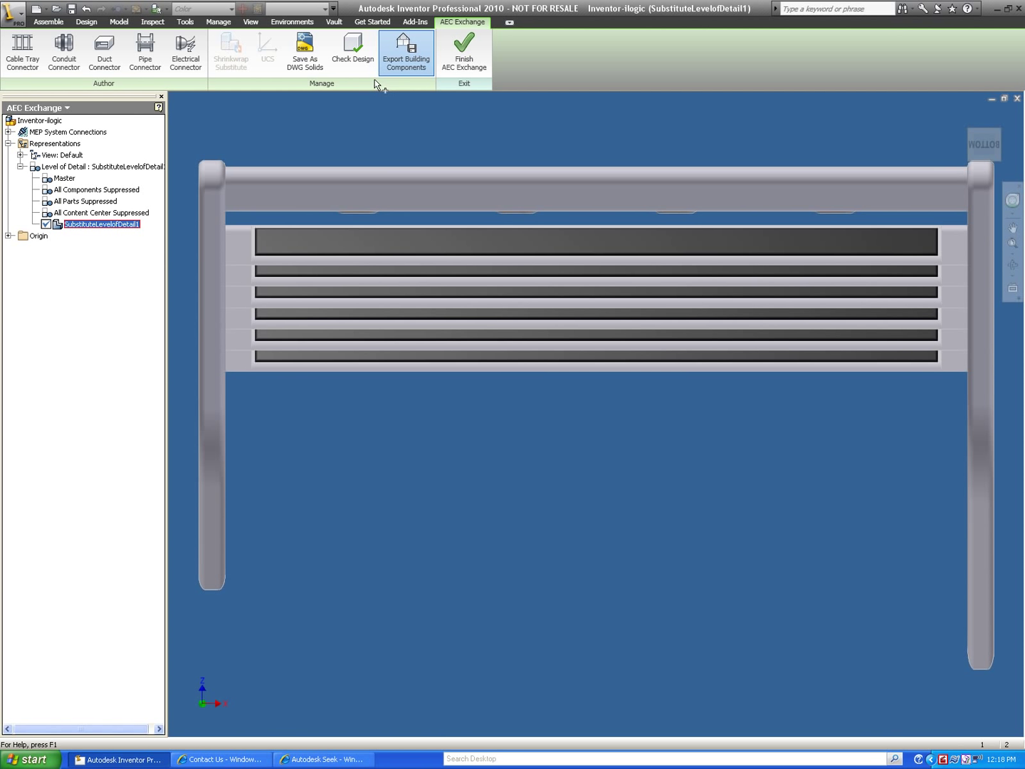
Browse the component type classification tree but leave the component type unchanged.
left_click(315, 156)
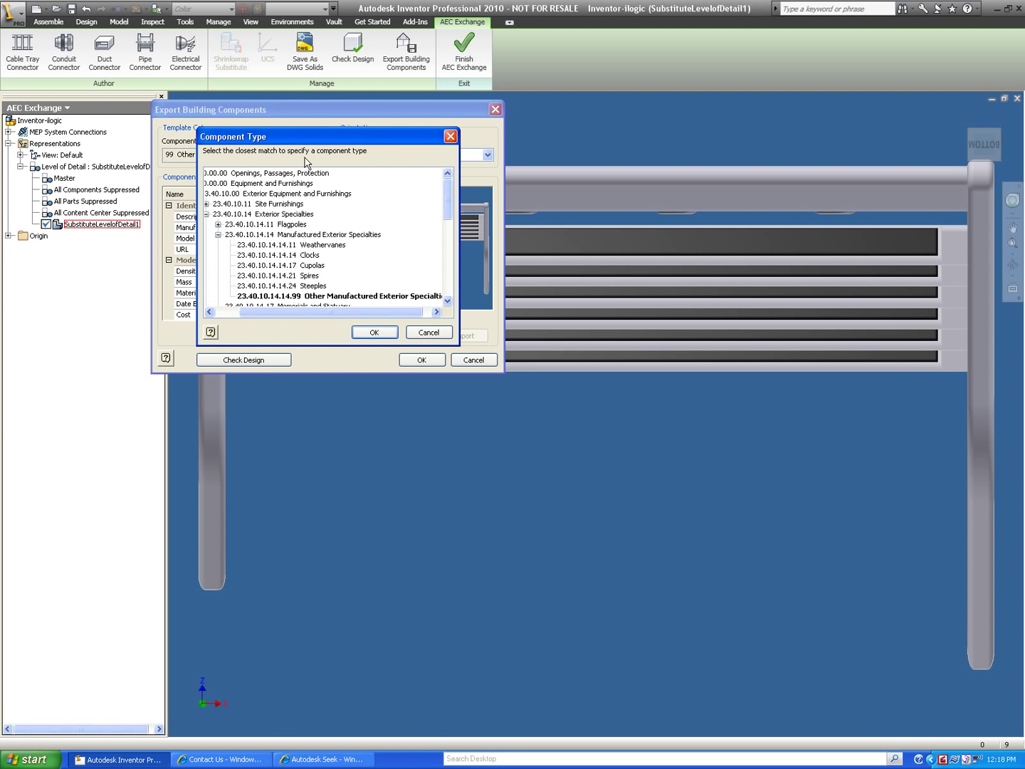
left_click_drag(249, 317, 210, 299)
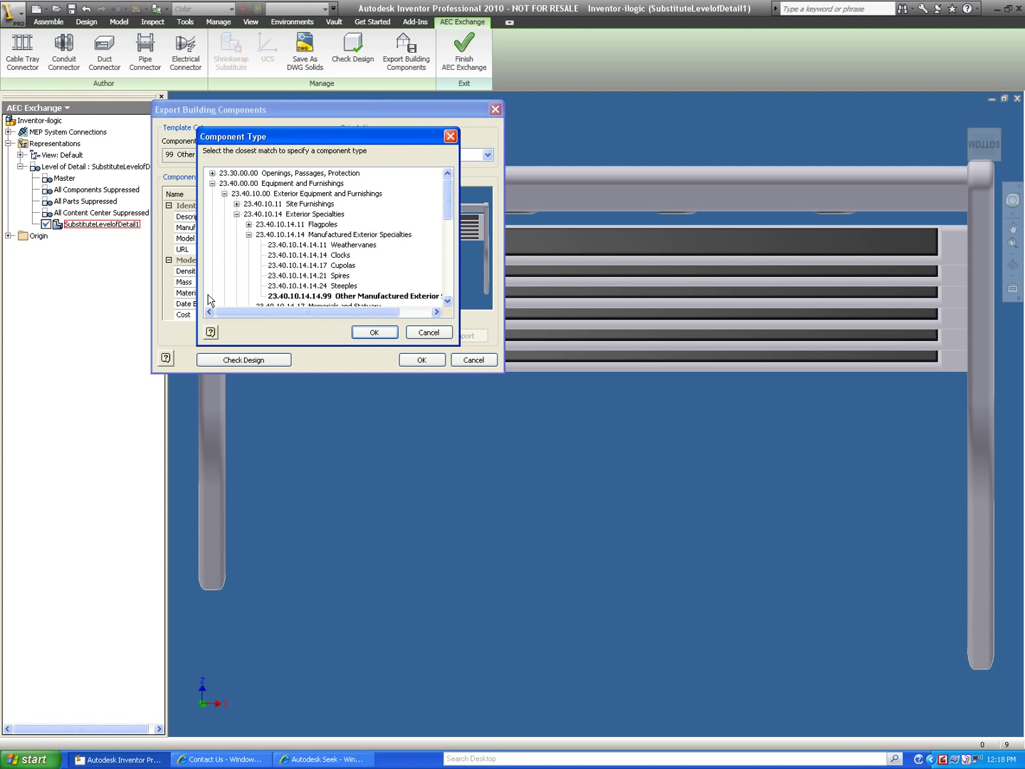
left_click(223, 193)
left_click(410, 333)
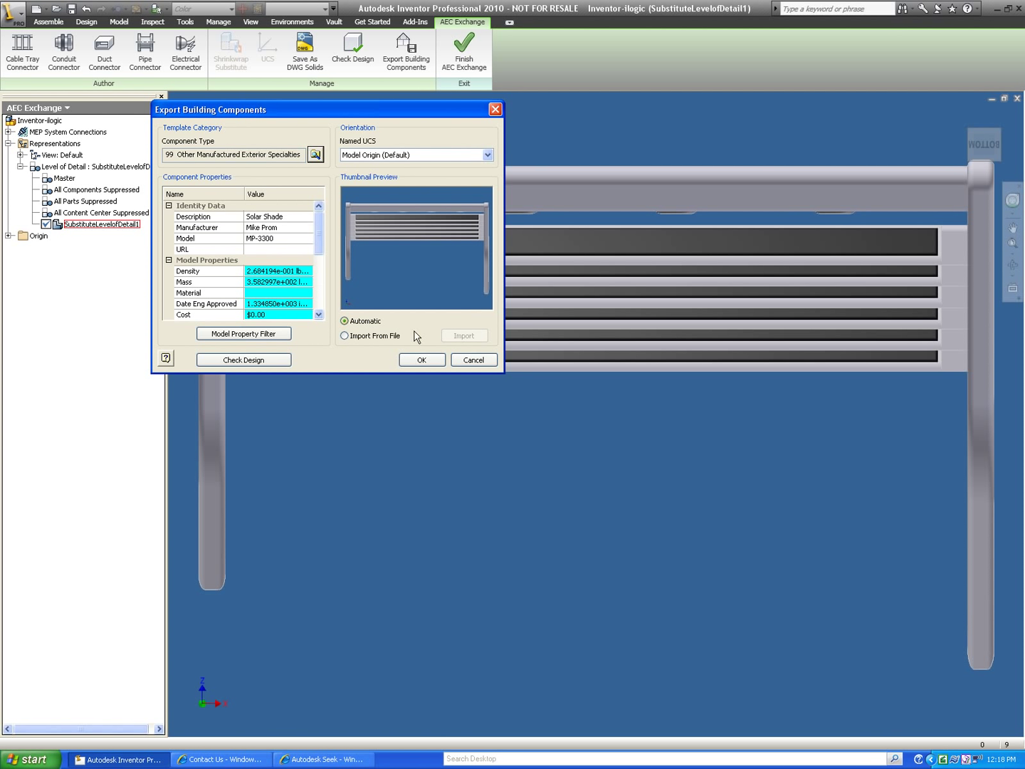
mouse_move(320, 238)
left_mouse_down()
mouse_move(327, 304)
mouse_move(324, 227)
left_mouse_up()
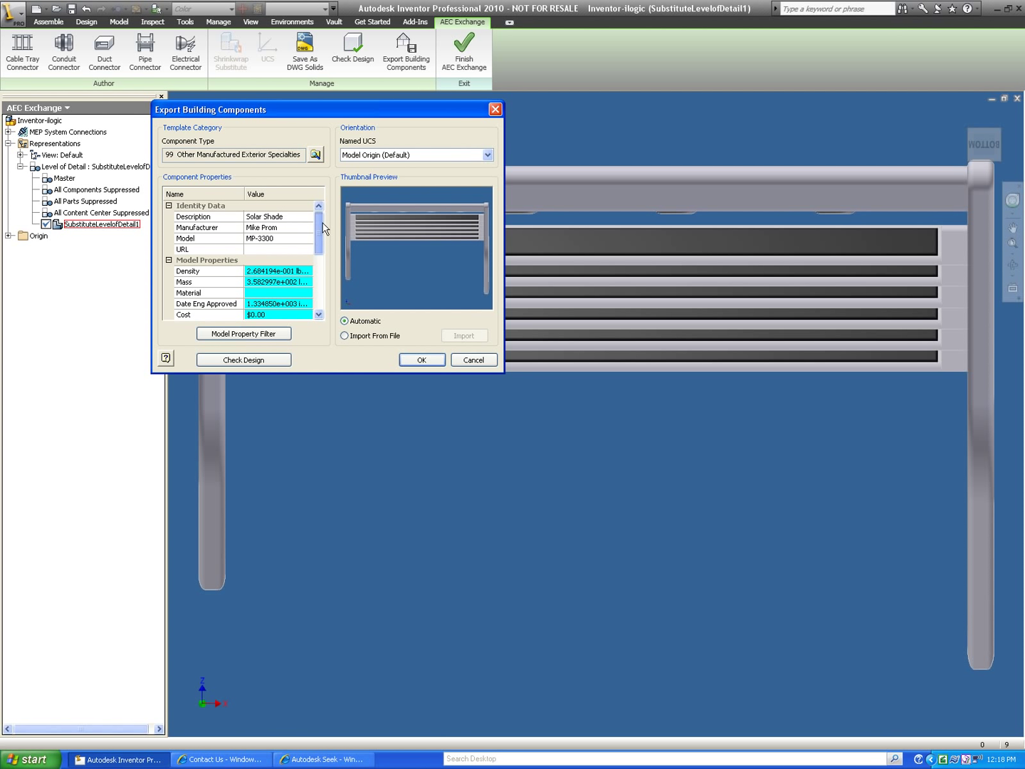
Run Check Design, dismiss the results, accept the export settings and save the building component file.
left_click(269, 362)
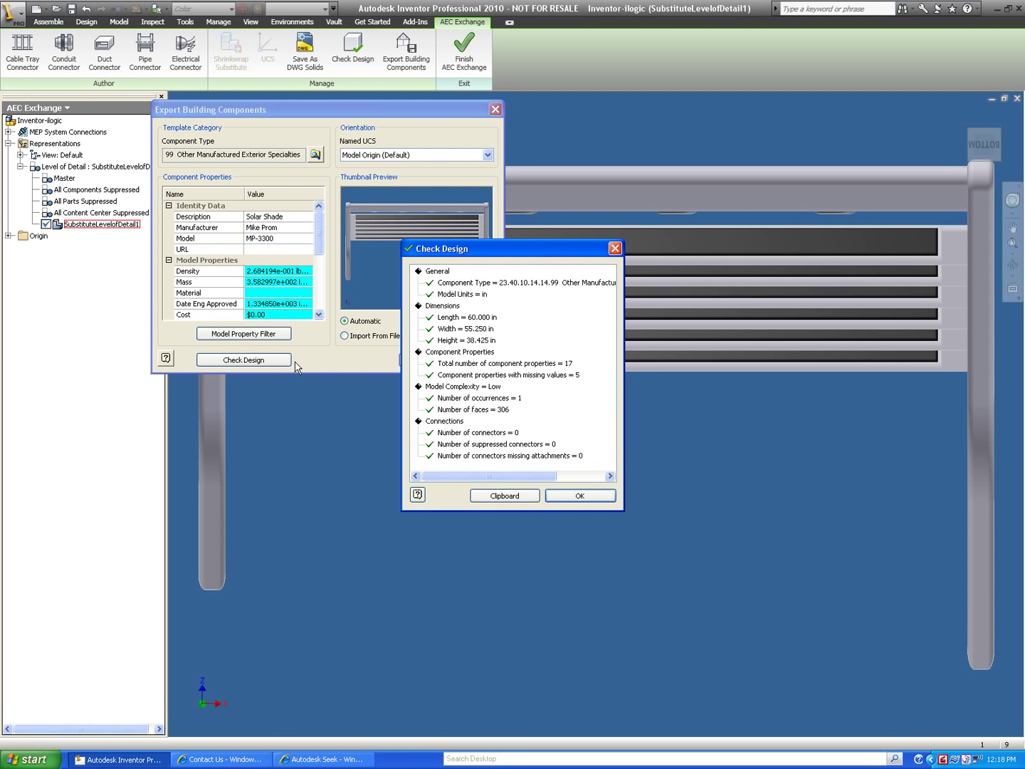
left_click(579, 497)
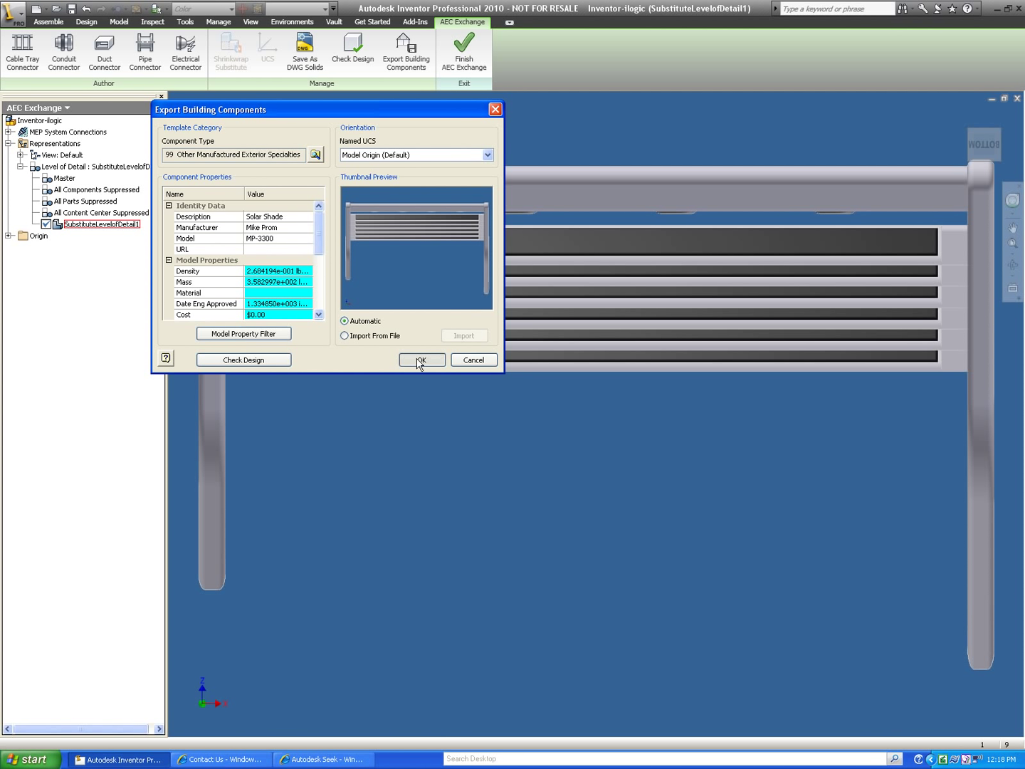
left_click(420, 361)
left_click(633, 490)
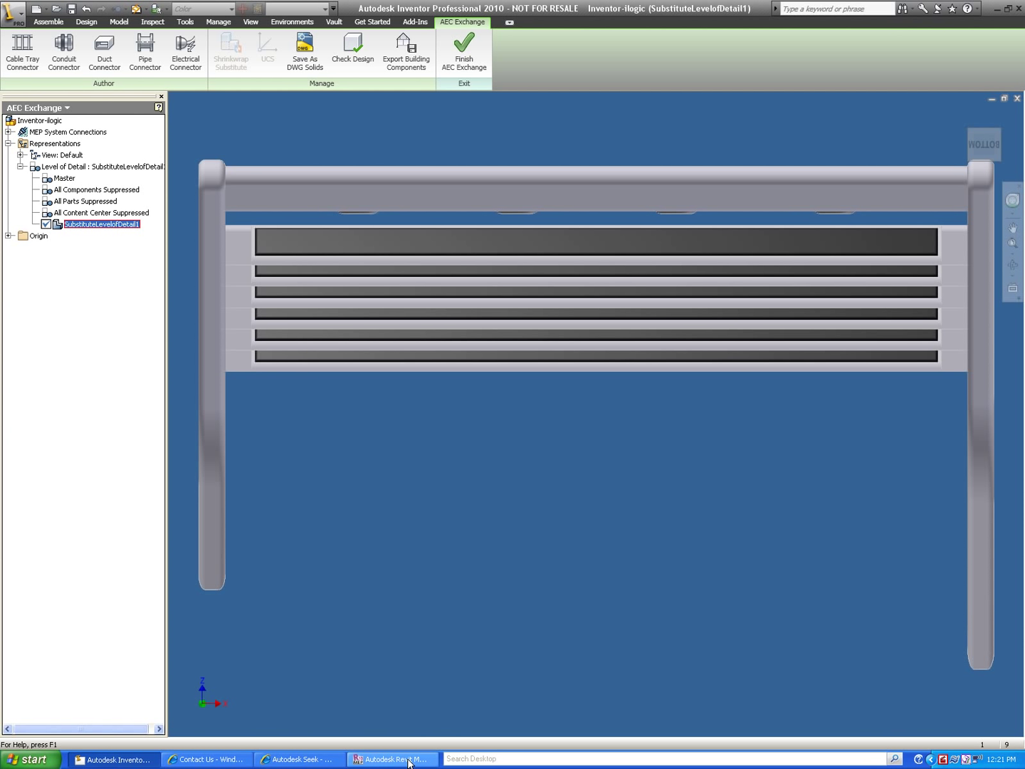
In Revit, load the Test Assembly 10ft family as a component for placement.
left_click(409, 760)
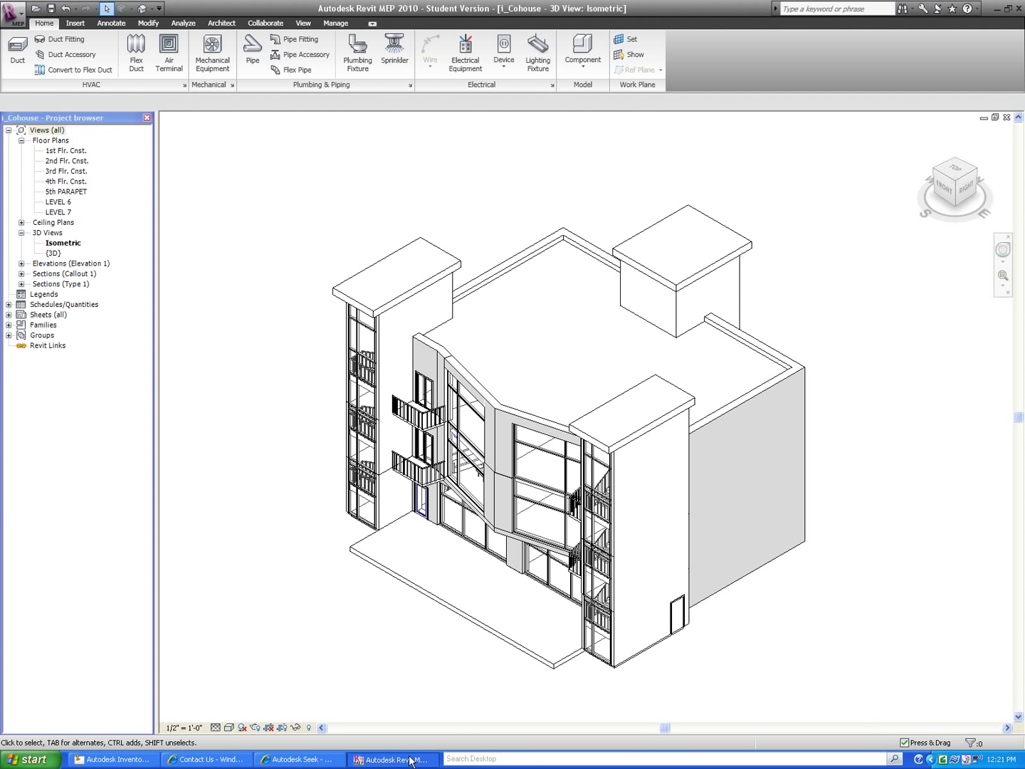
left_click(582, 48)
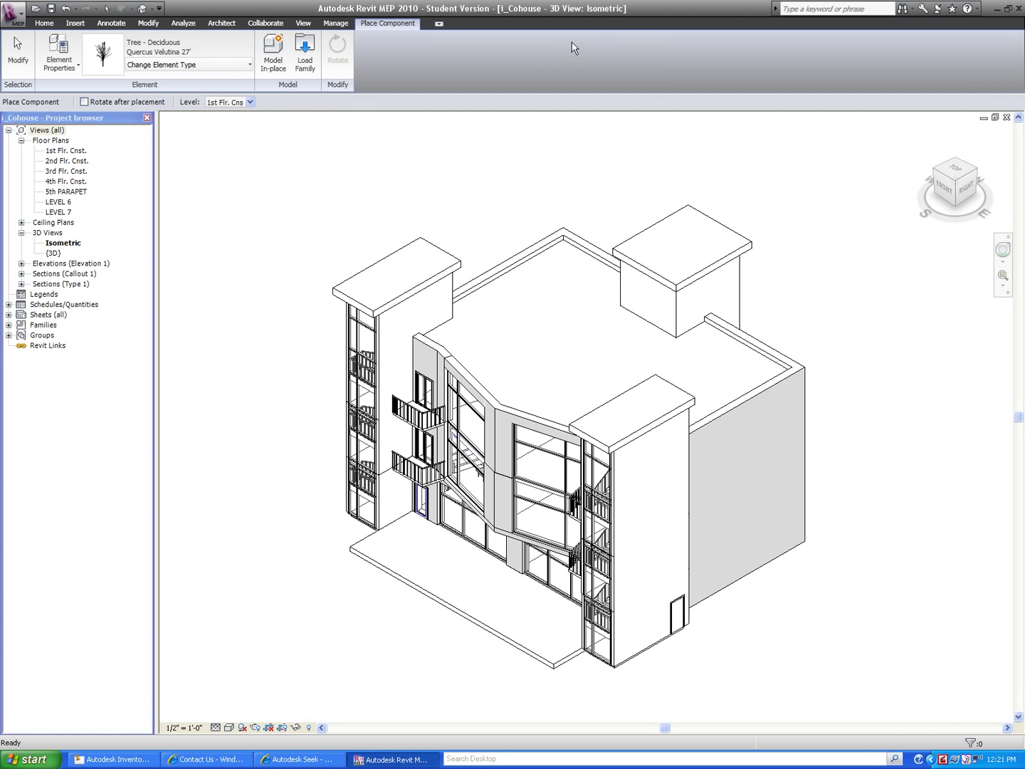
left_click(304, 51)
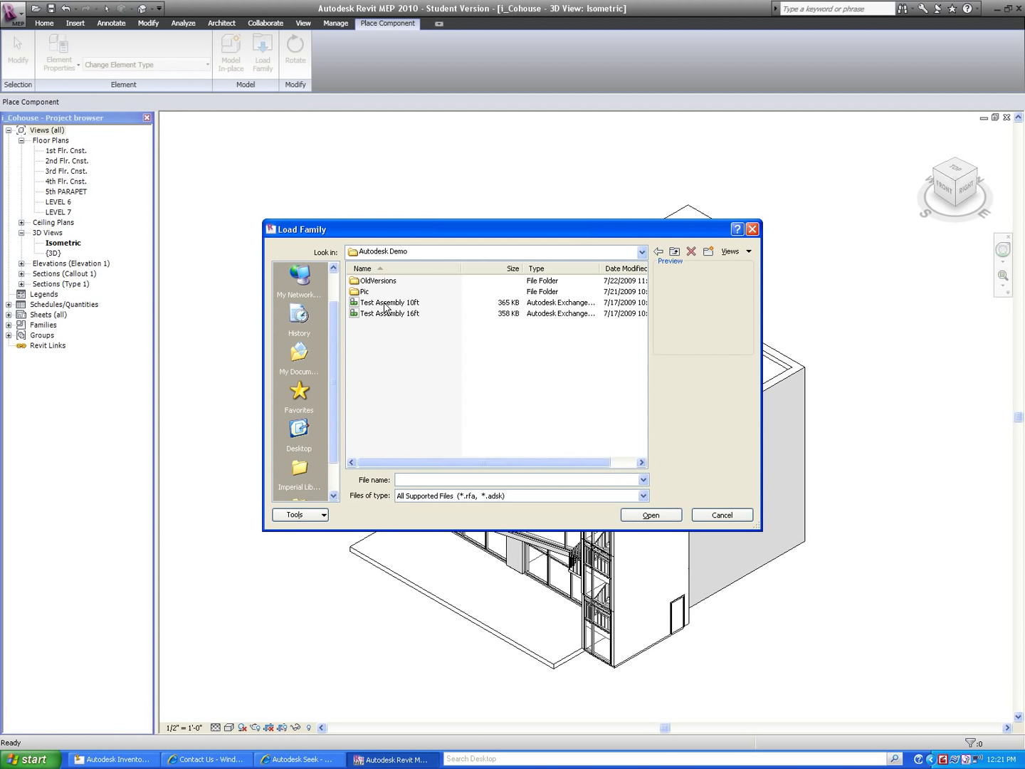
left_click(385, 304)
left_click(668, 522)
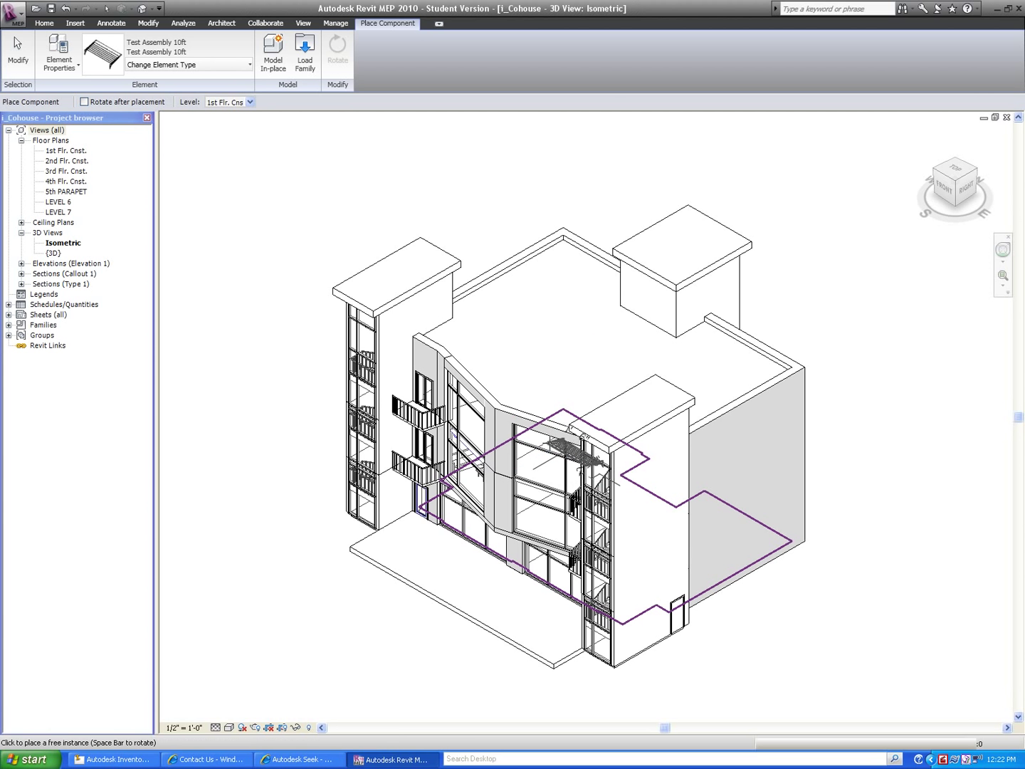
Place the sun shade on the facade and, from the Front view, raise it to the top box's corner.
left_click(580, 438)
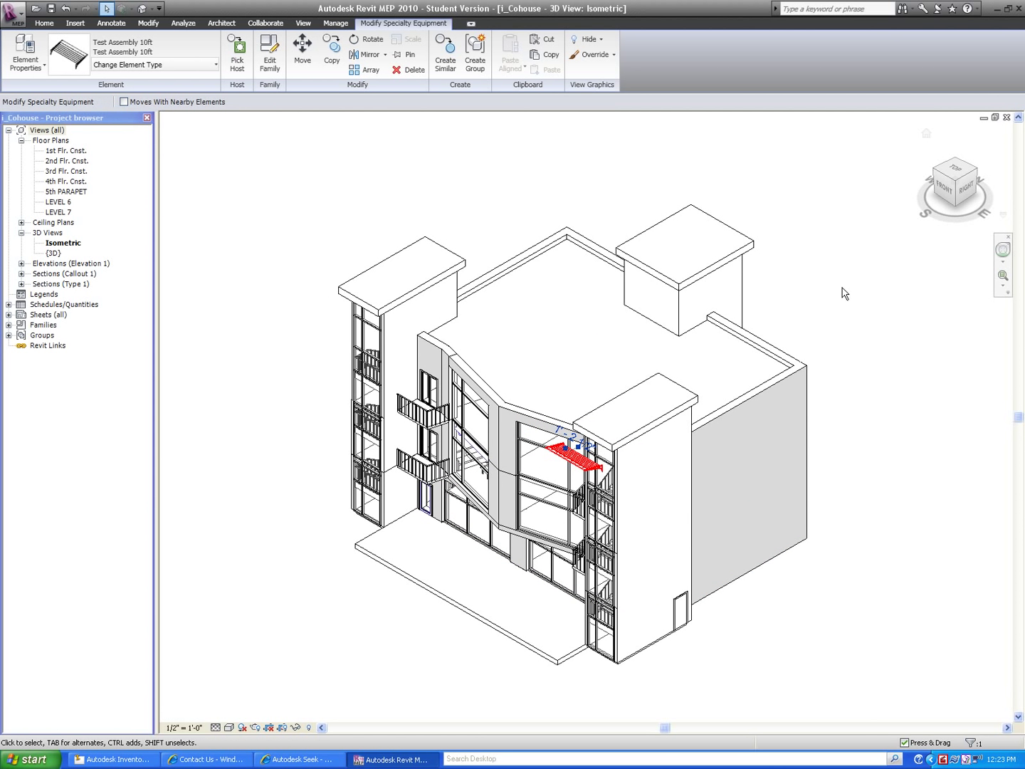
left_click(945, 189)
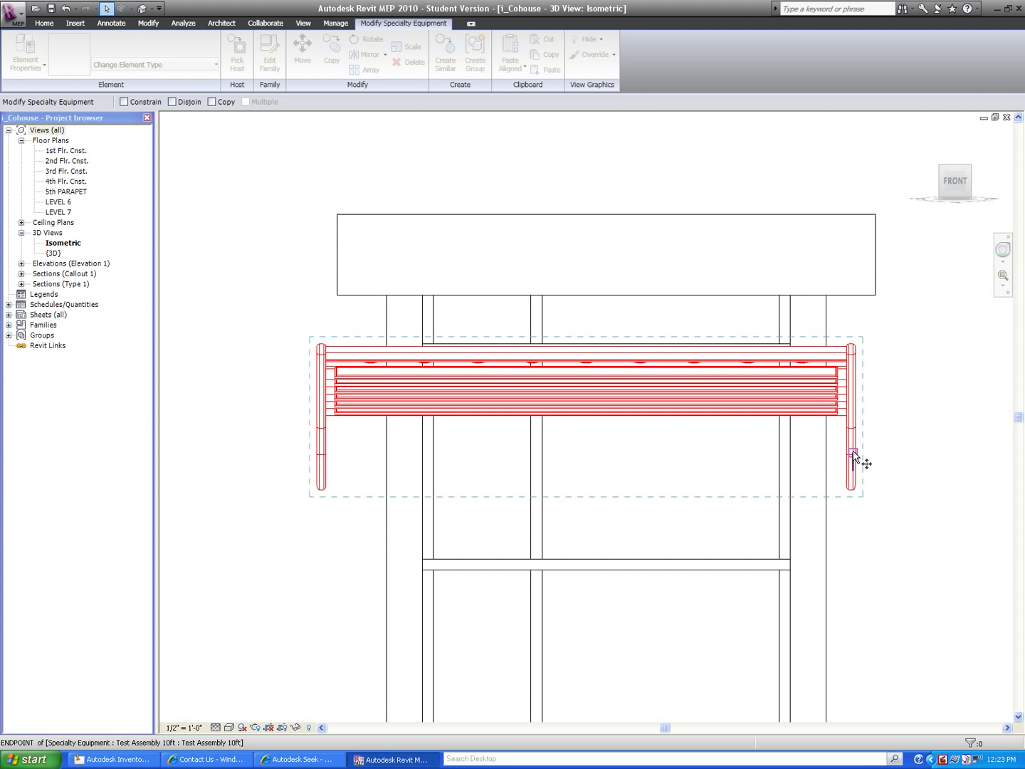
left_click(860, 477)
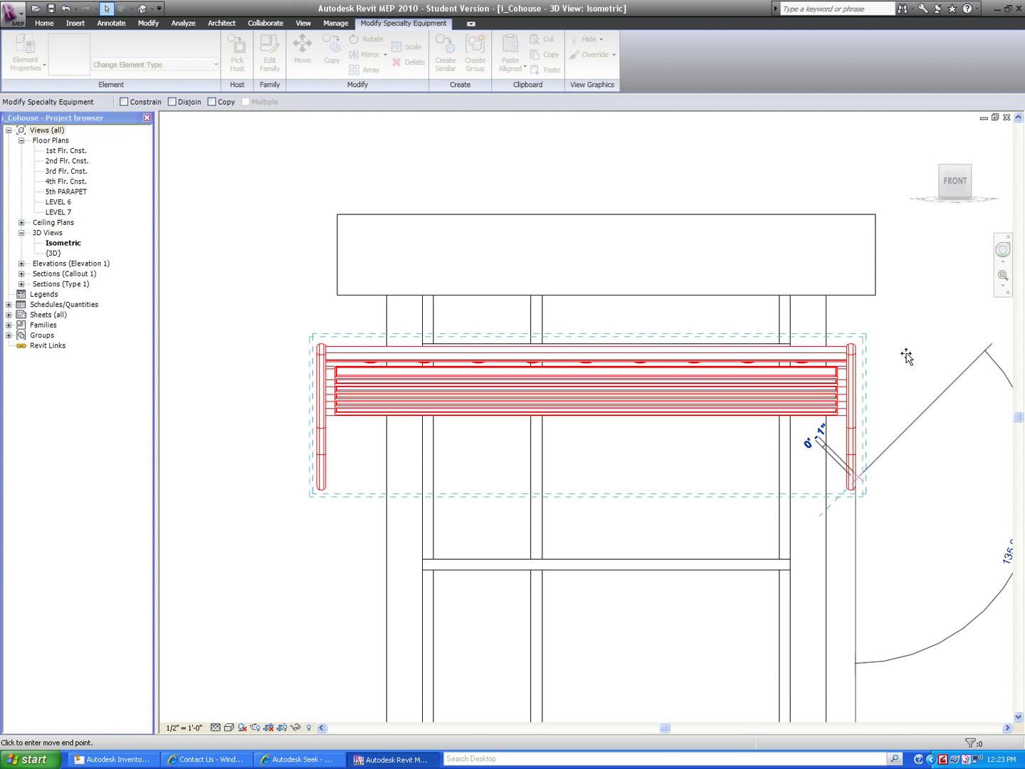
left_click(876, 292)
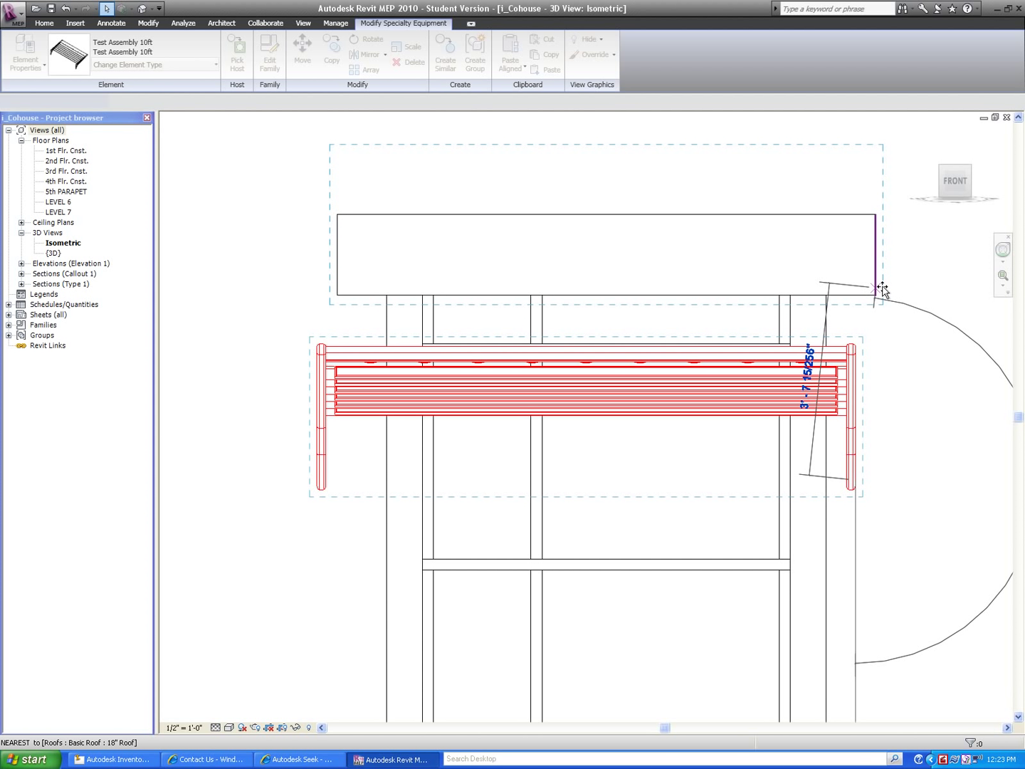
From the Right view, move the shade flush against the tower's wall edge, then return to the isometric view.
left_click(985, 189)
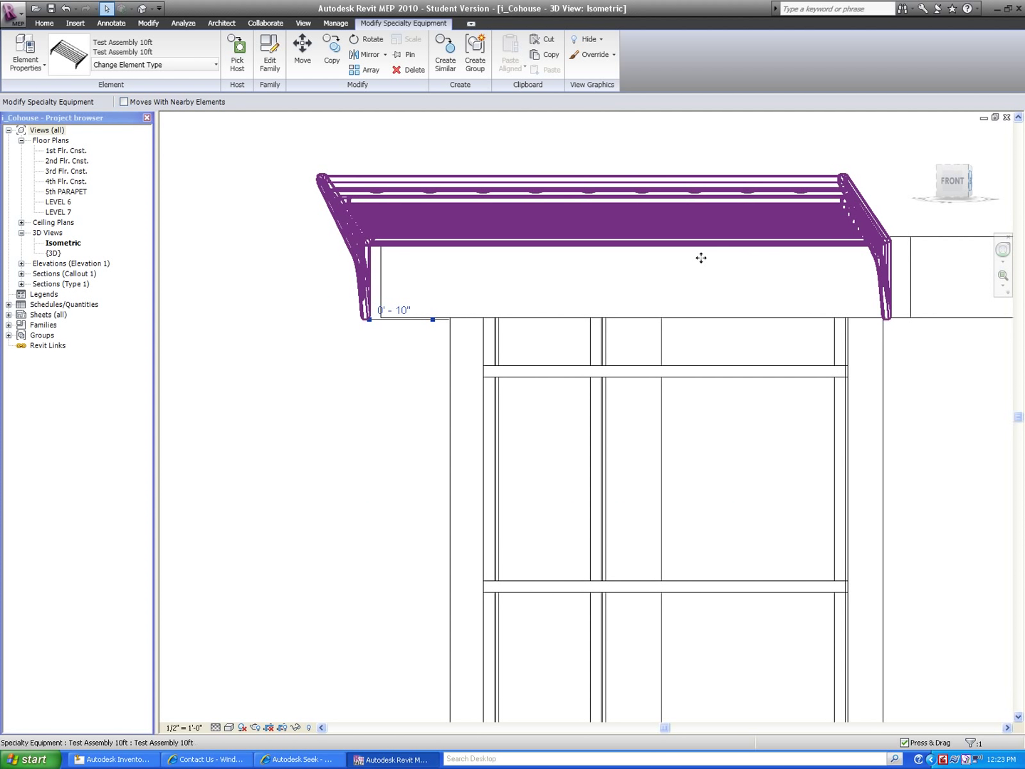
left_click(303, 50)
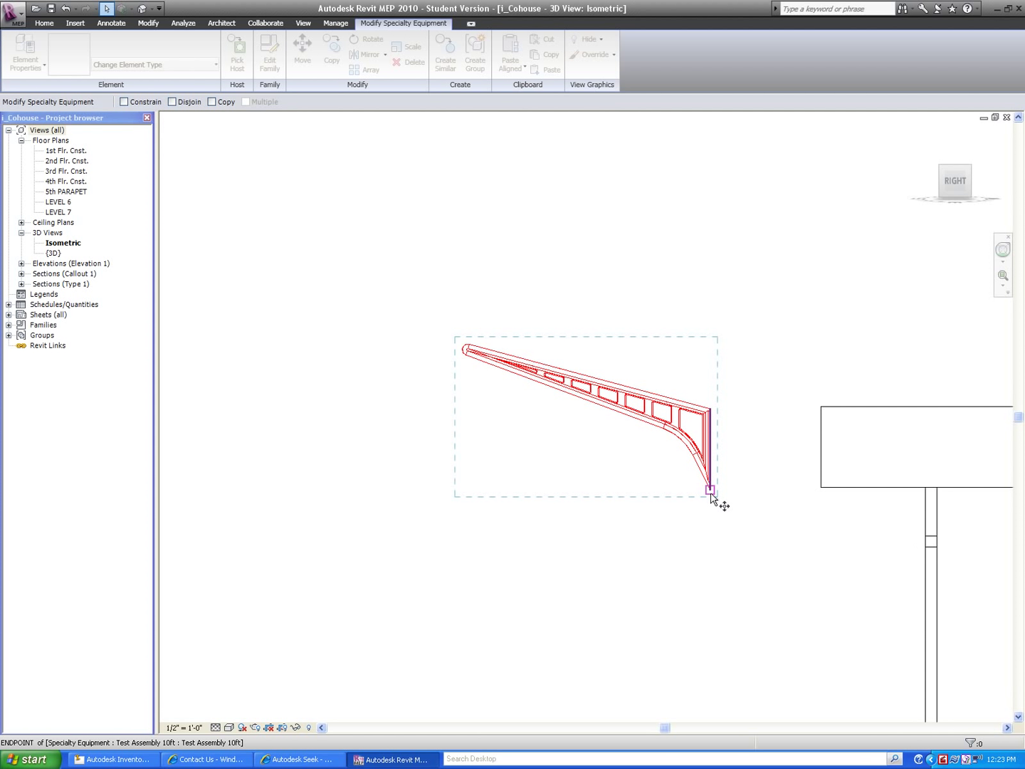
left_click(711, 490)
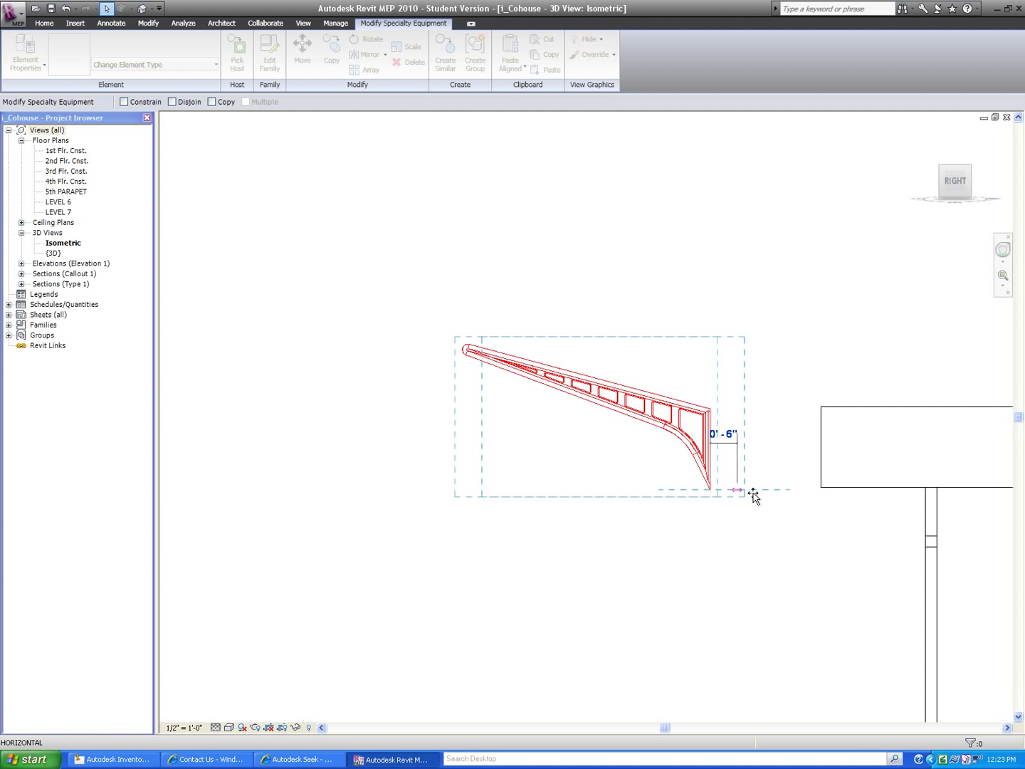
left_click(823, 490)
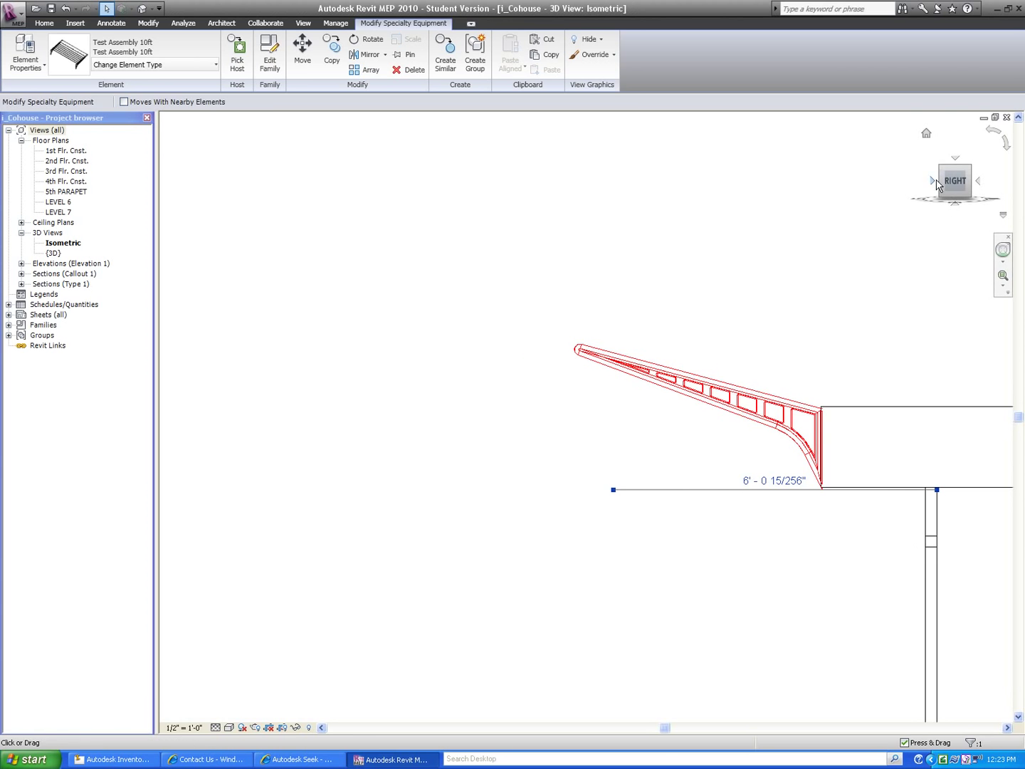
left_click(925, 133)
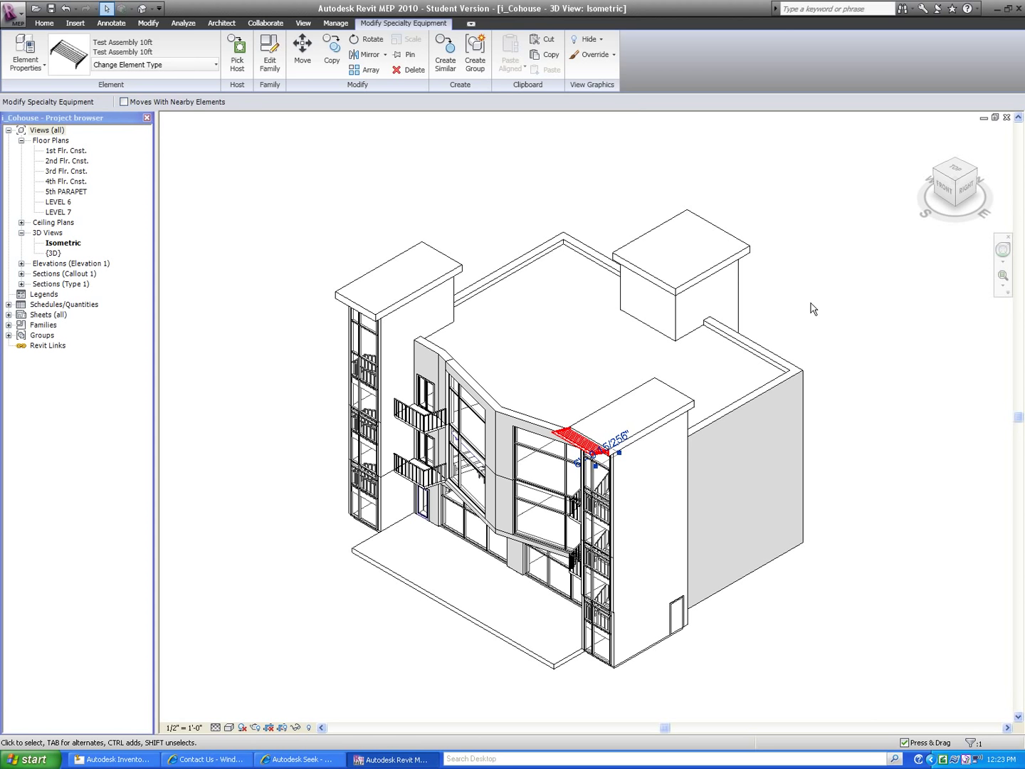
left_click(814, 308)
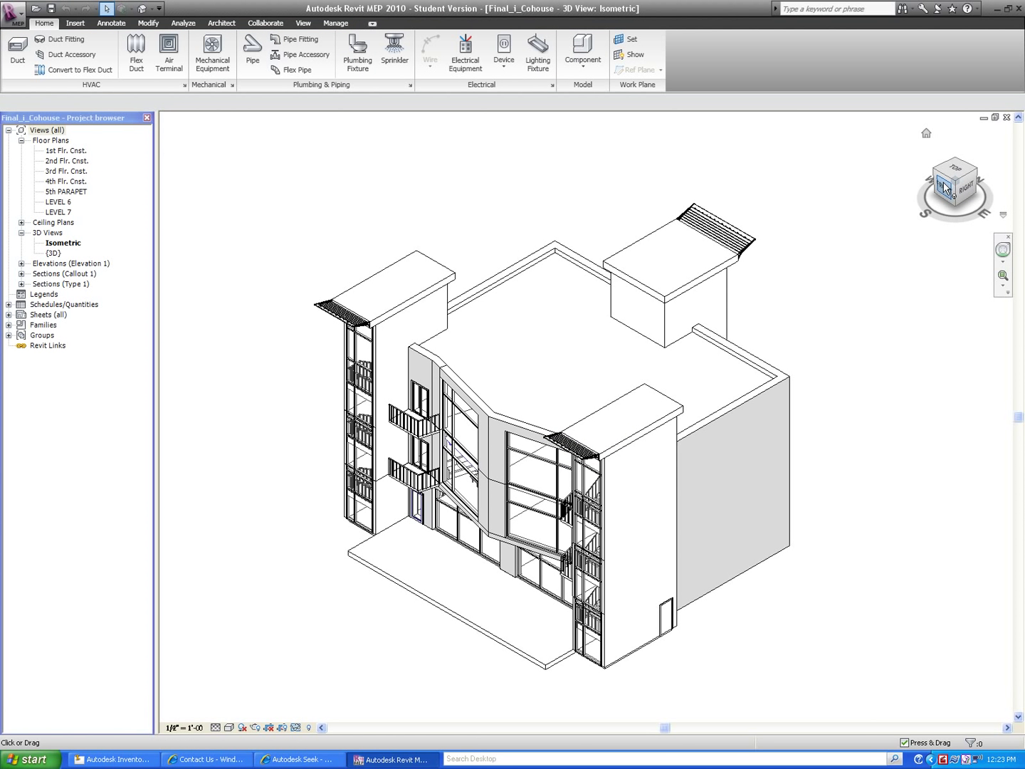
Orbit to inspect the building from the front-left and back-left, then switch to Navisworks.
left_click(936, 171)
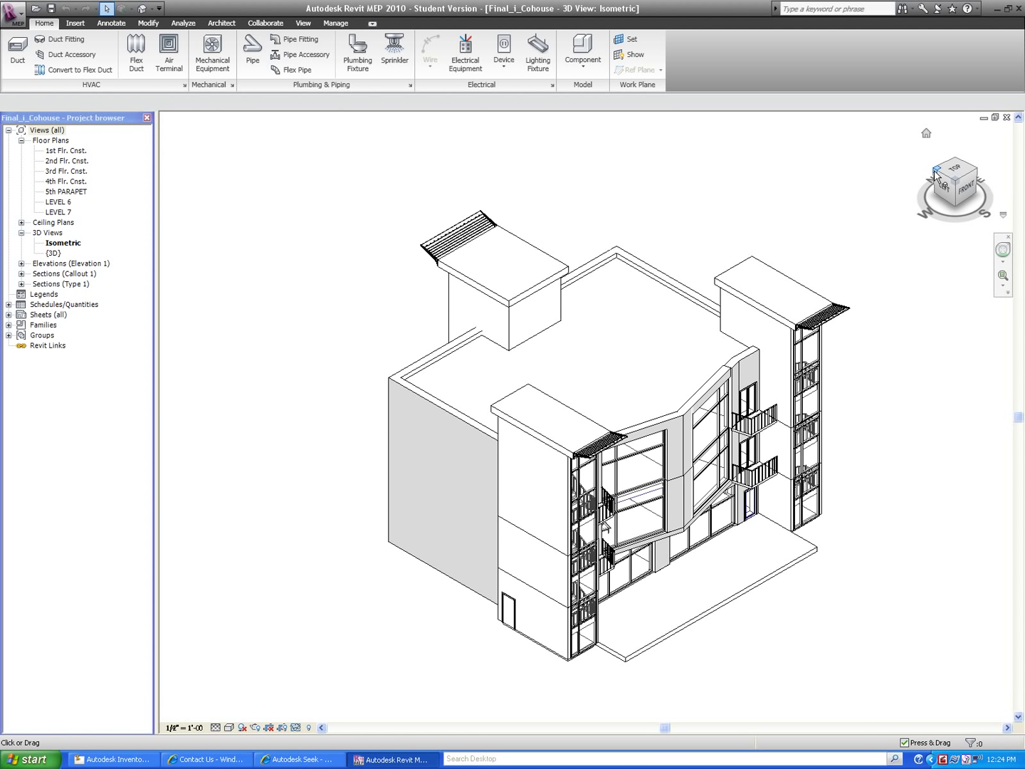
left_click(935, 171)
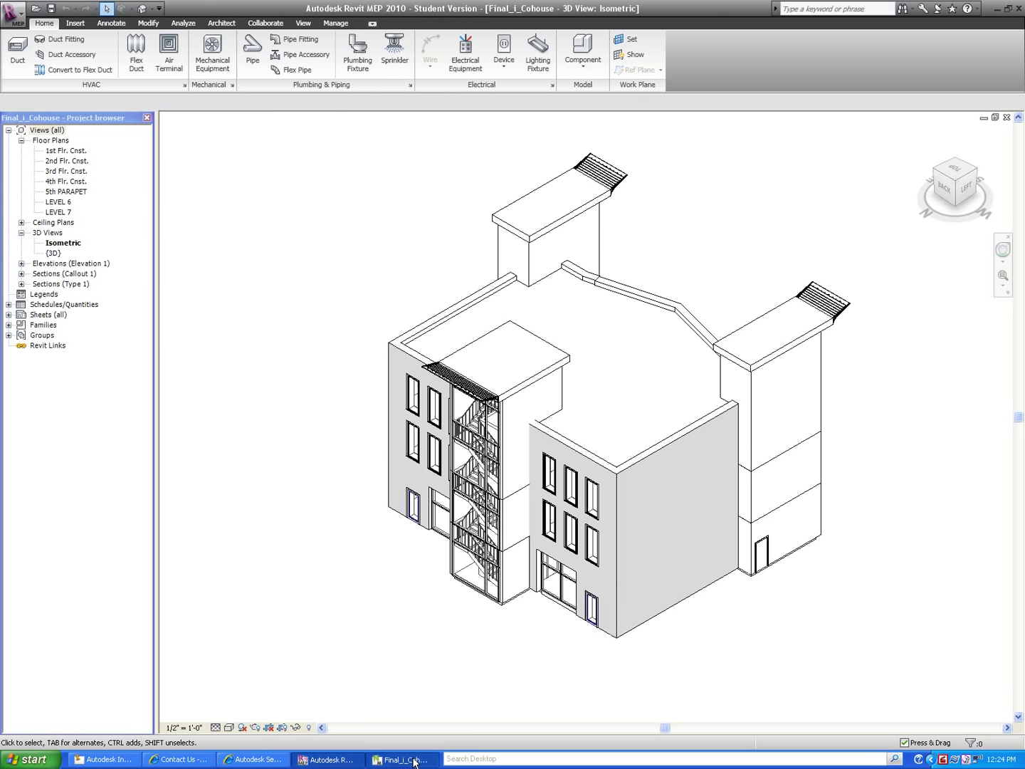
left_click(401, 759)
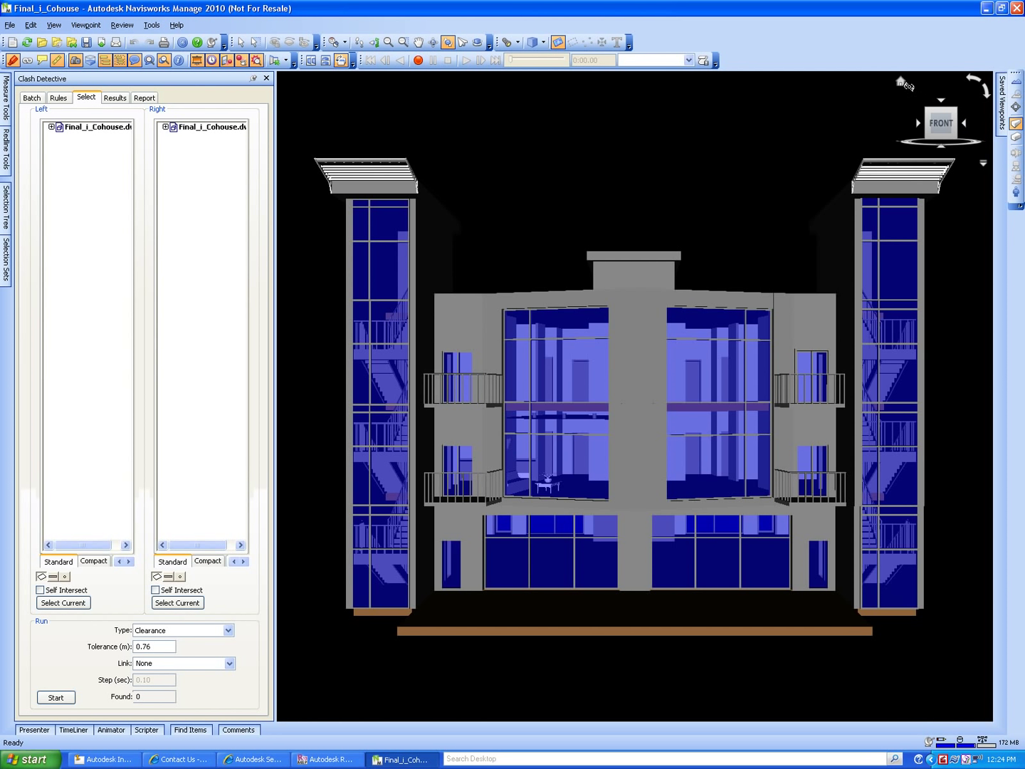
From the home view, hide the roof slab and zoom in on the exposed interior walls.
left_click(900, 80)
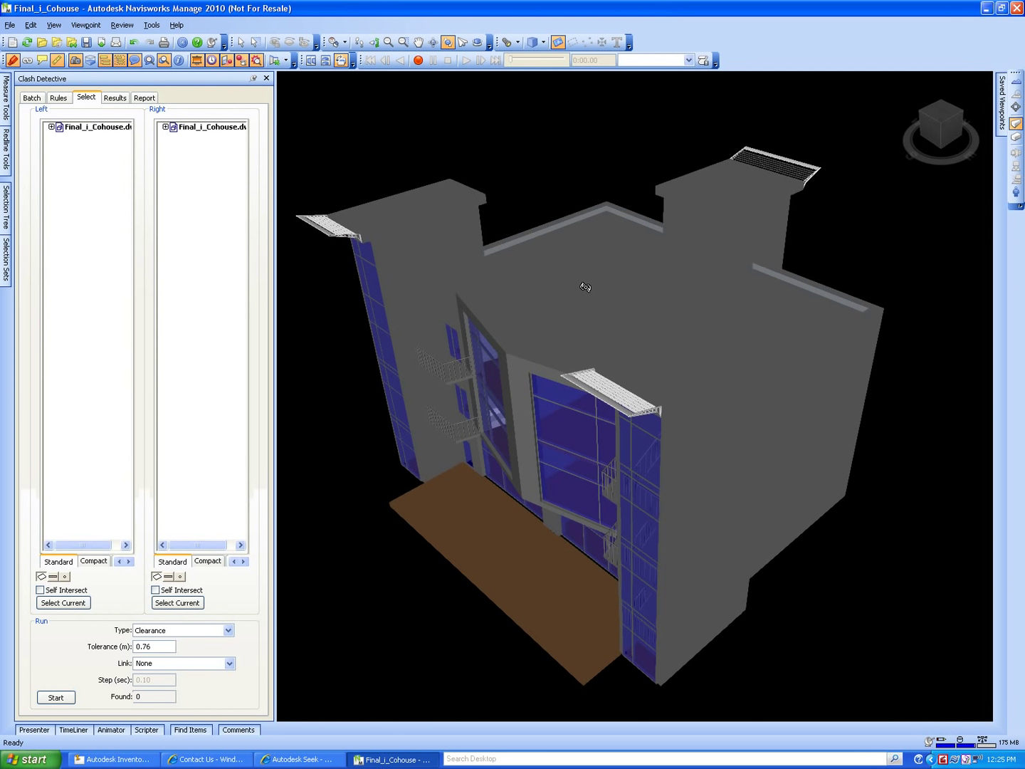
left_click(586, 287)
right_click(586, 287)
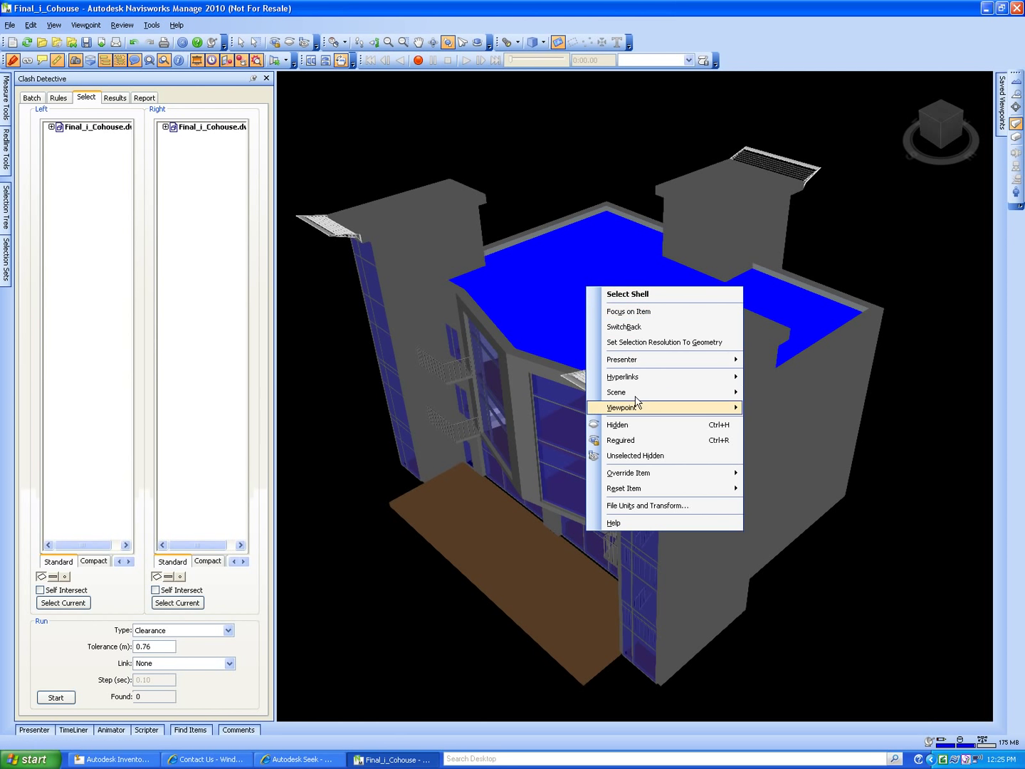
left_click(637, 424)
scroll(620, 267, "up", 5)
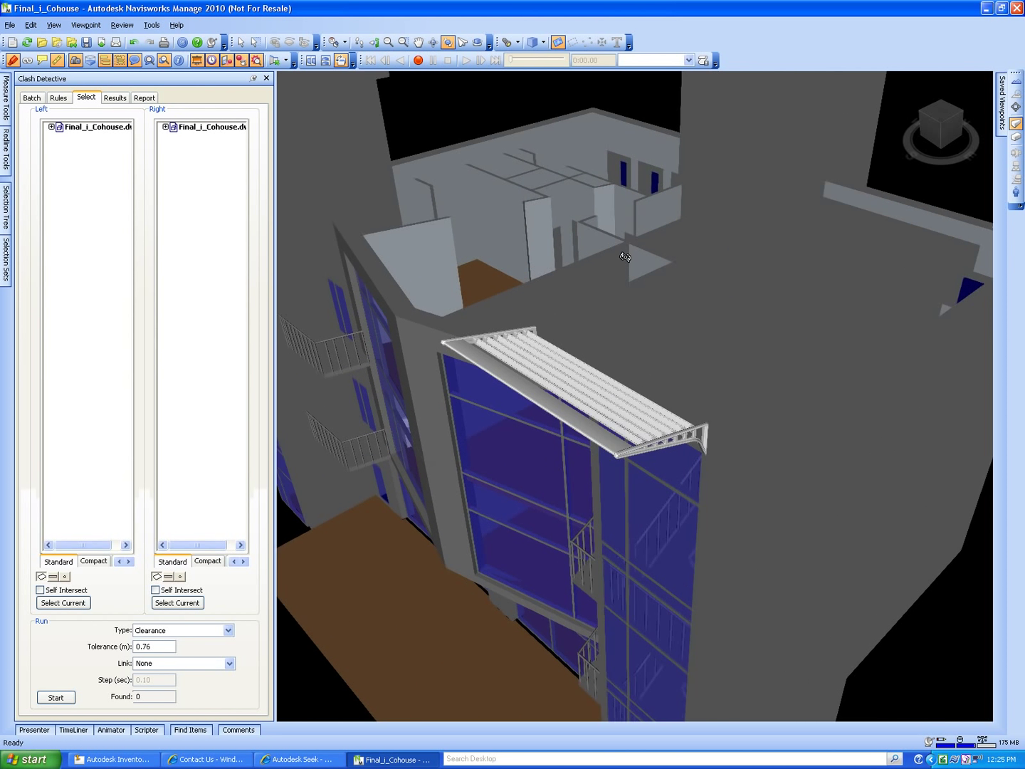
scroll(625, 257, "up", 5)
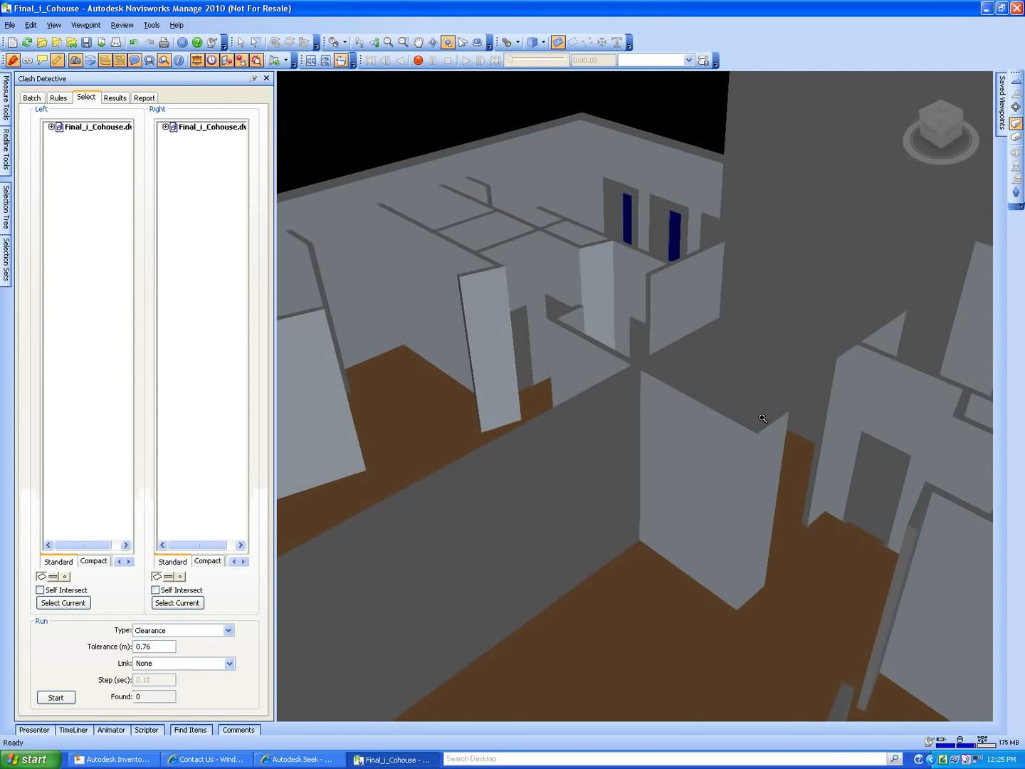
scroll(762, 412, "up", 2)
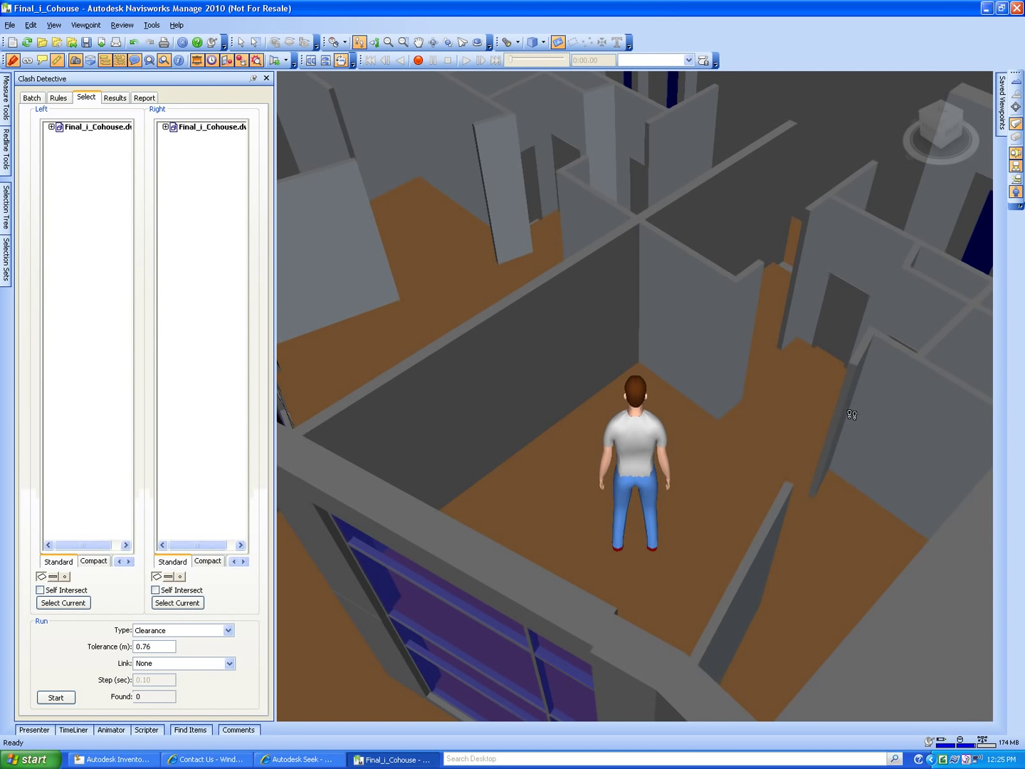
Walk the third-person avatar to the stair landing, tilt up toward the stairs, and continue beneath them.
left_click_drag(847, 412, 629, 237)
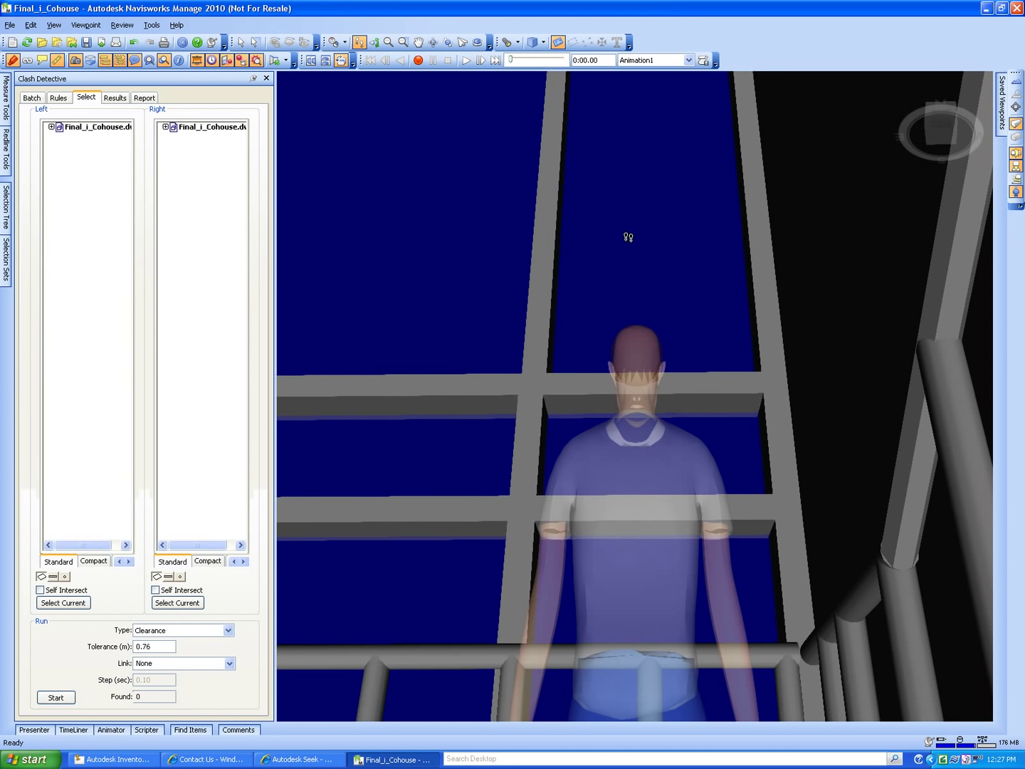
left_click_drag(632, 181, 667, 192)
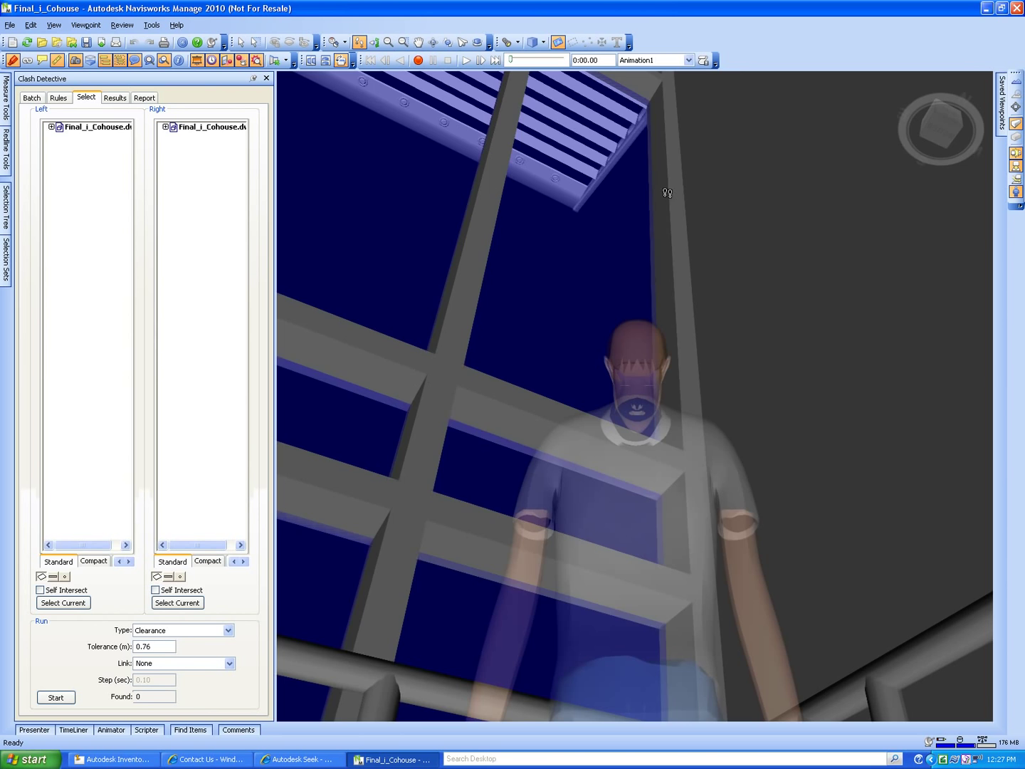
left_click_drag(543, 178, 399, 153)
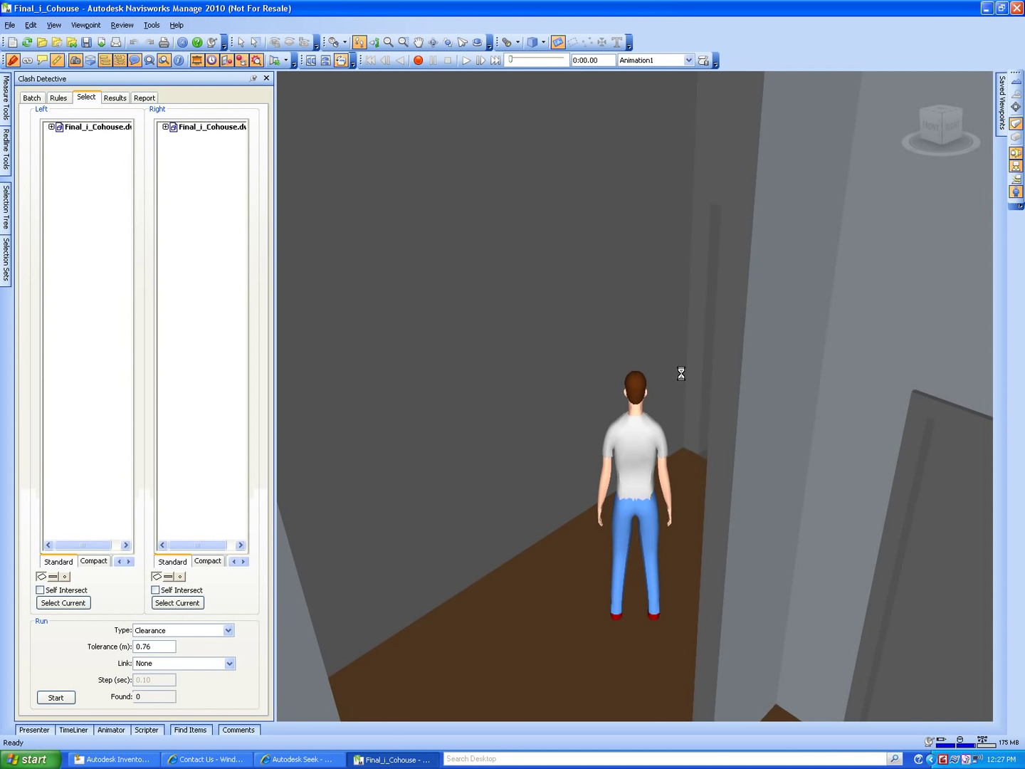
Walk the avatar up the stairwell to the top landing beneath the sun shade's louvres.
left_click_drag(689, 372, 439, 218)
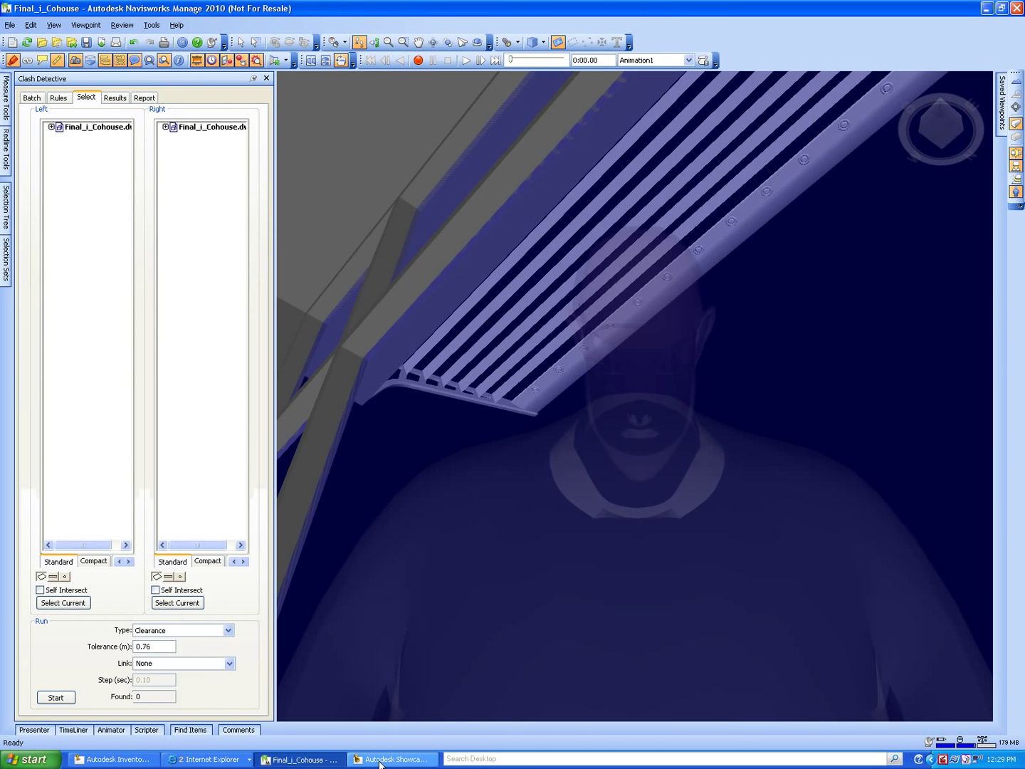
View the Complete Building scene in Showcase, then bring up the Autodesk Seek page in Internet Explorer.
left_click(381, 759)
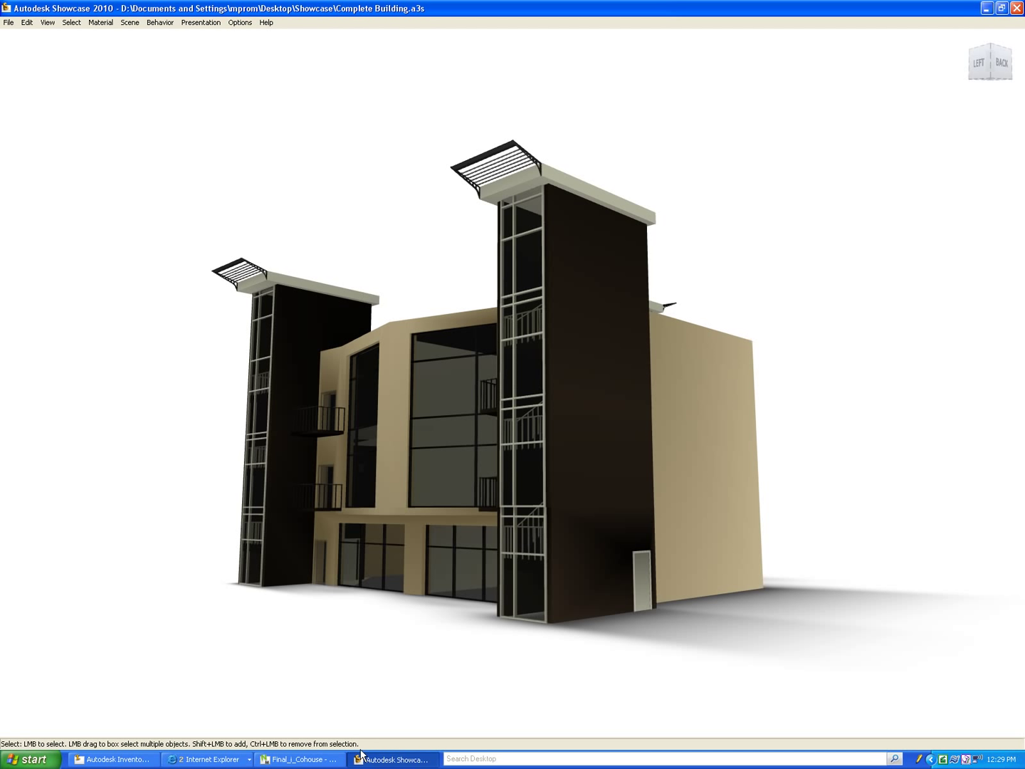
mouse_move(300, 683)
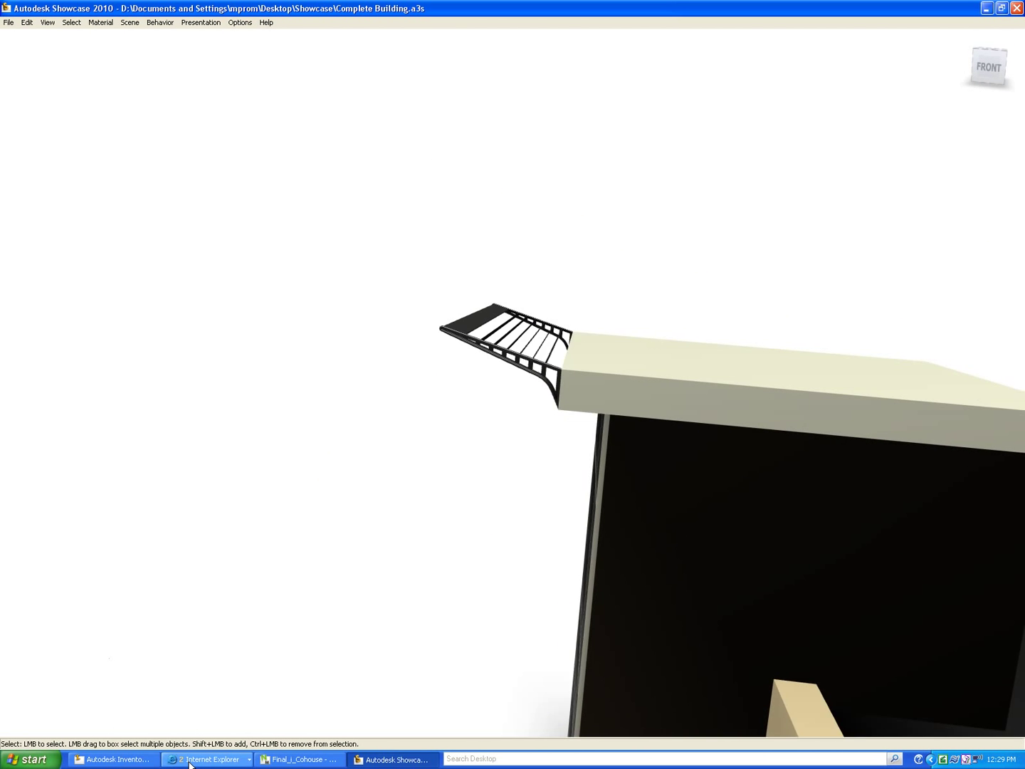
left_click(190, 762)
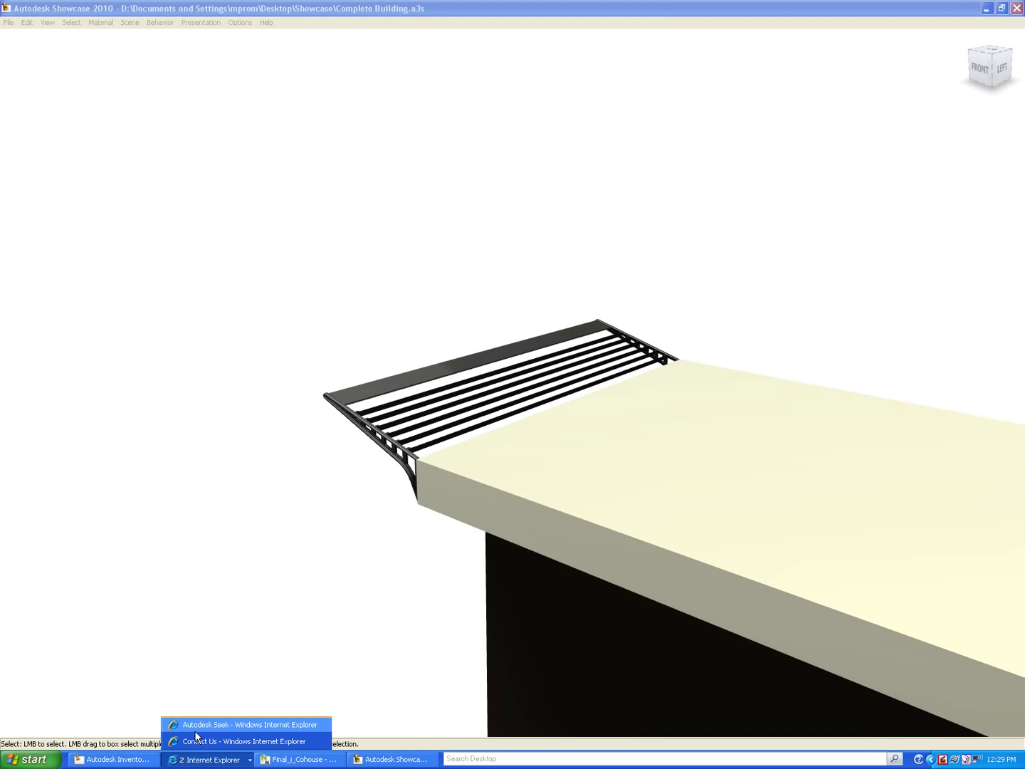
left_click(195, 728)
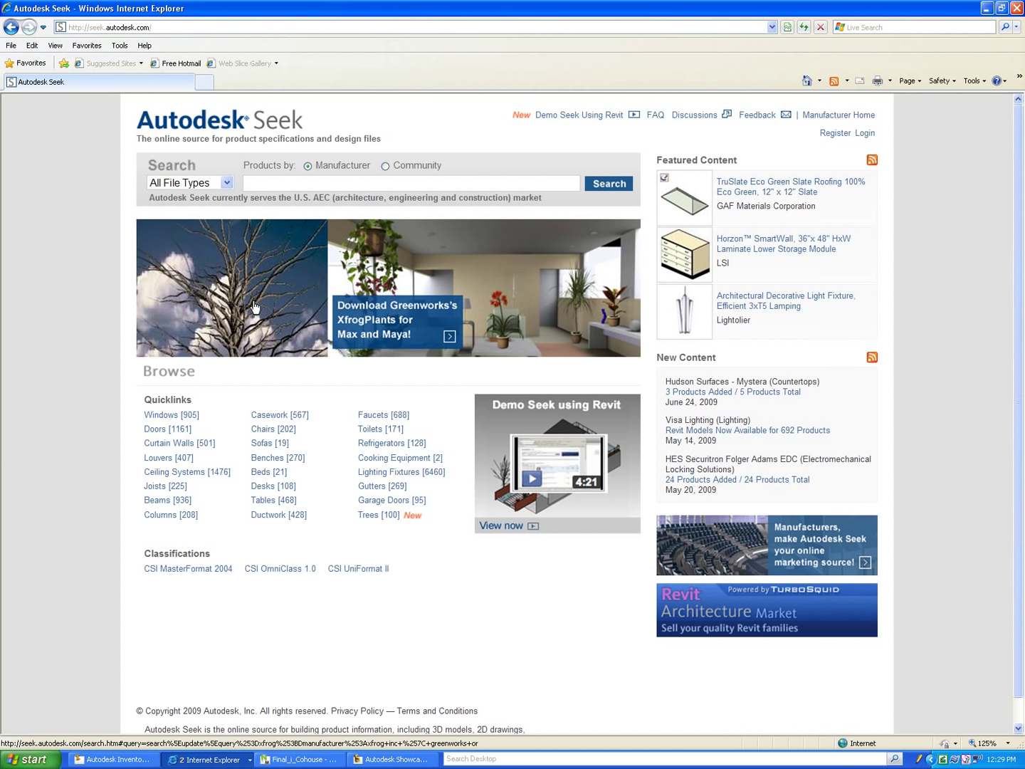
Browse the Casework category on Autodesk Seek to list its 567 manufacturer products.
left_click(276, 416)
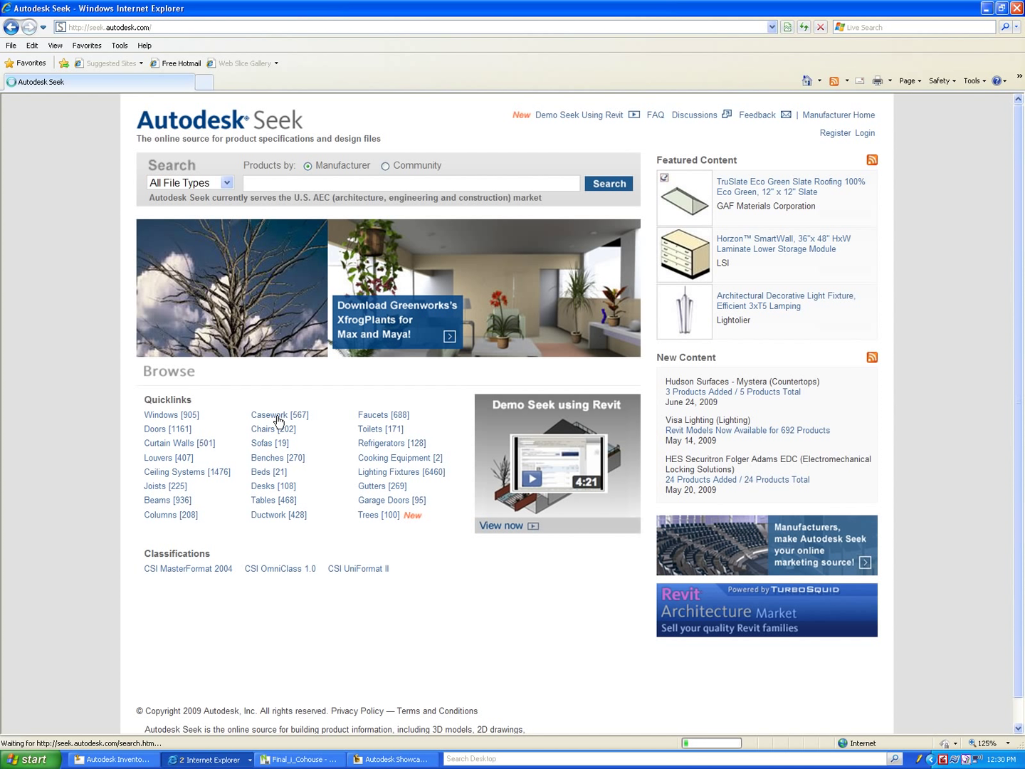